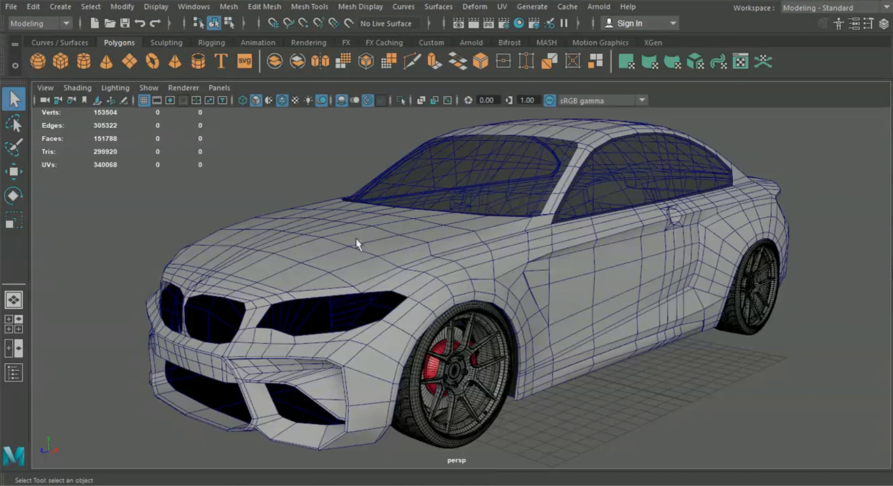
Step: Examine the selected half of the car body from the front, side and rear, ending close to the headlight opening
click(410, 249)
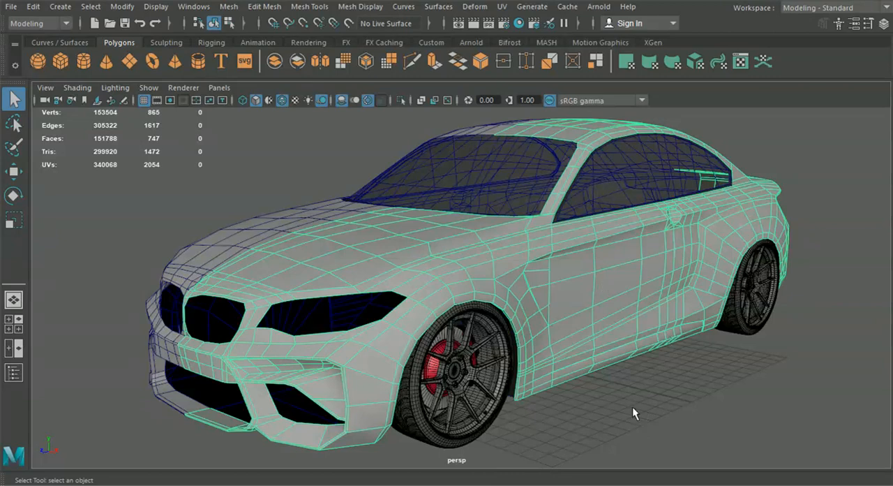
alt+drag(629, 394, 467, 386)
scroll(467, 384, down, 3)
click(313, 396)
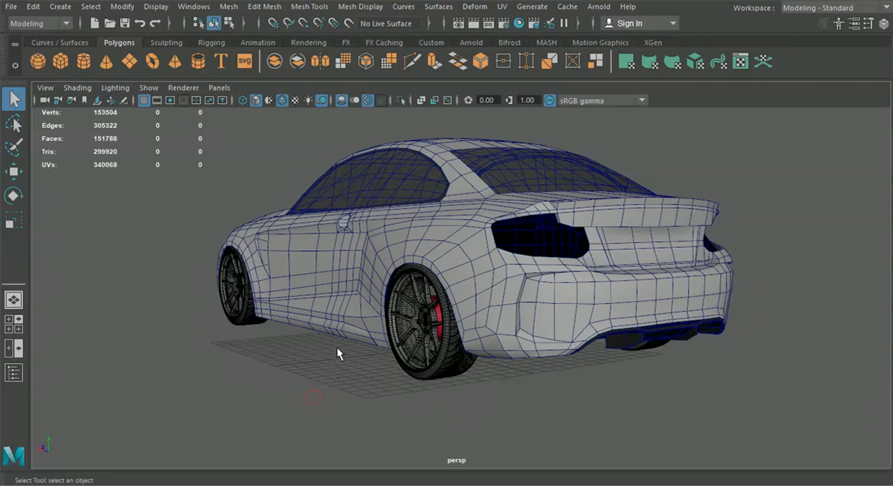
alt+drag(359, 361, 535, 364)
click(491, 354)
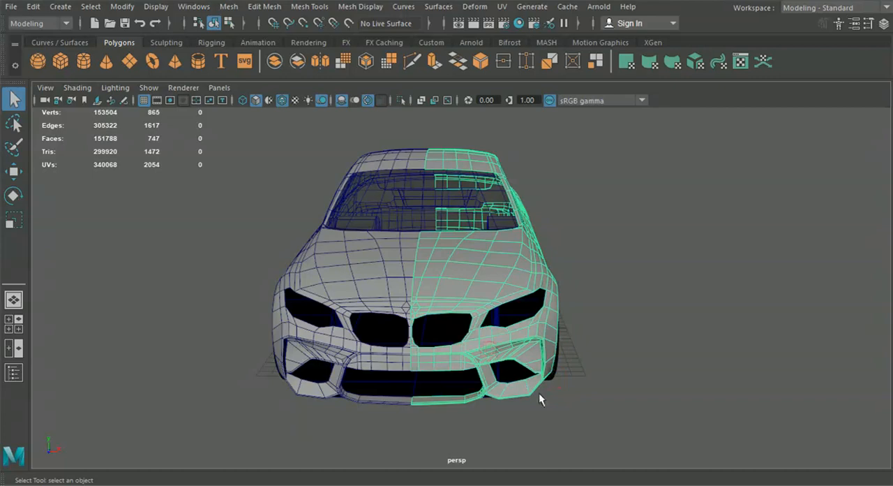
alt+drag(539, 393, 356, 303)
alt+drag(448, 331, 534, 314)
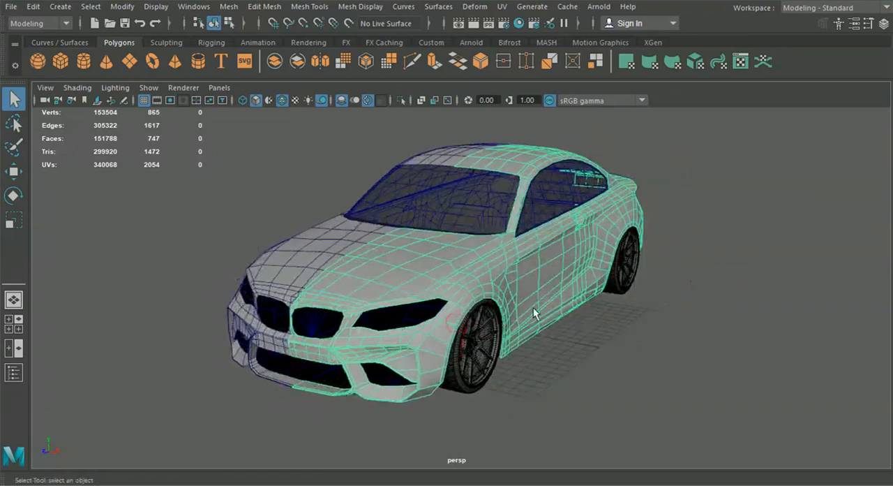
scroll(461, 349, up, 5)
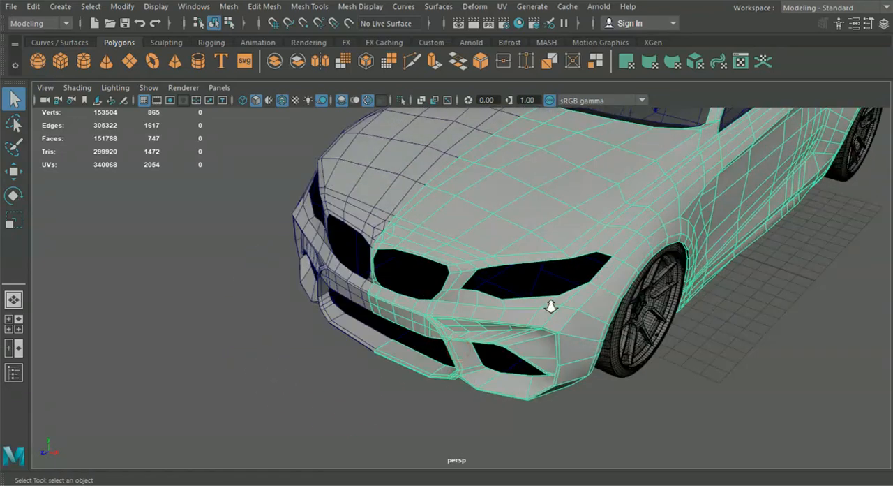
alt+drag(481, 325, 526, 319)
scroll(489, 328, up, 6)
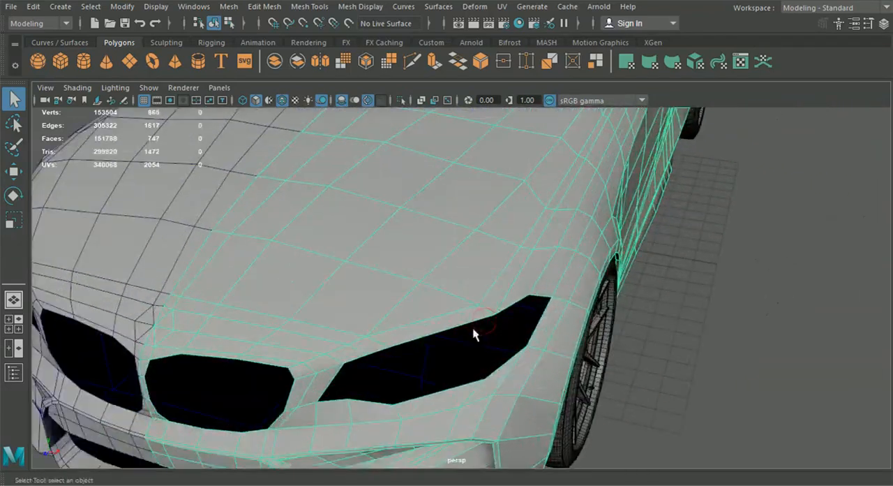
click(412, 64)
scroll(423, 253, up, 8)
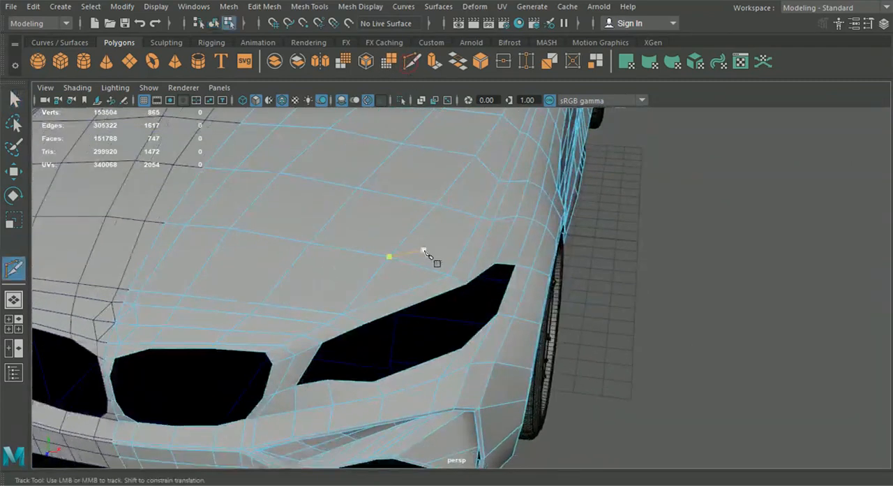
click(432, 263)
key(Return)
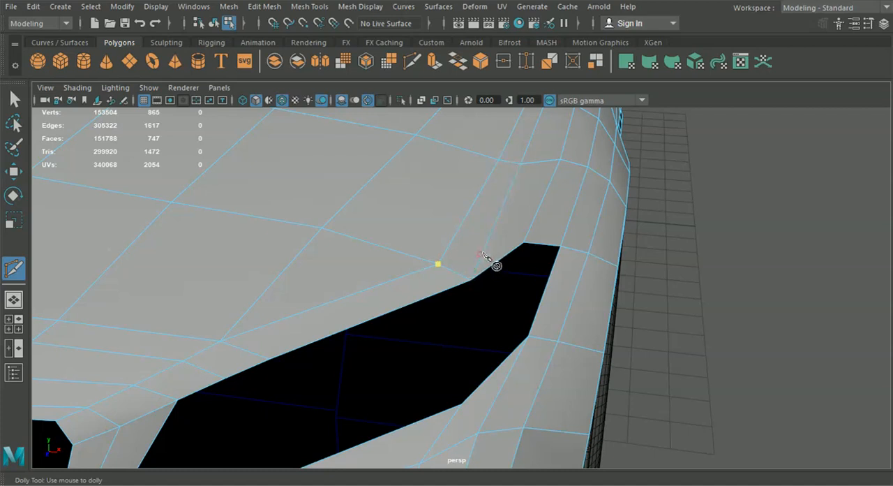
alt+drag(494, 272, 512, 255)
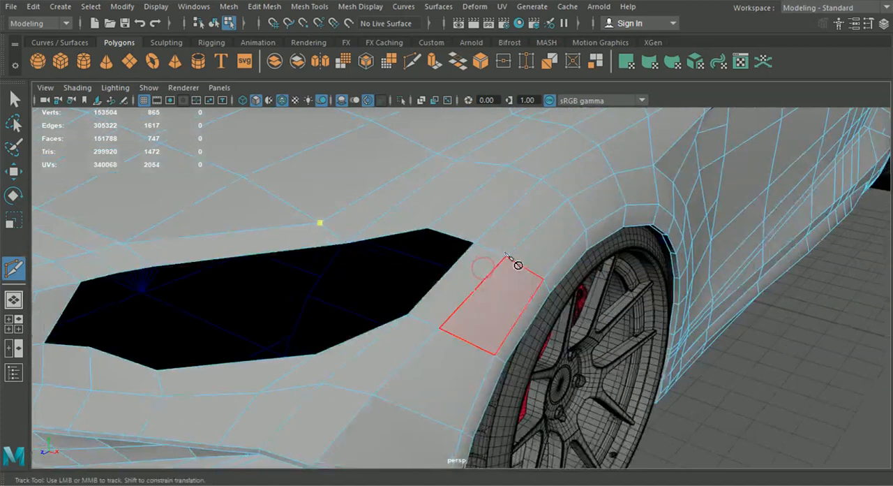
key(q)
click(215, 24)
alt+drag(315, 188, 409, 218)
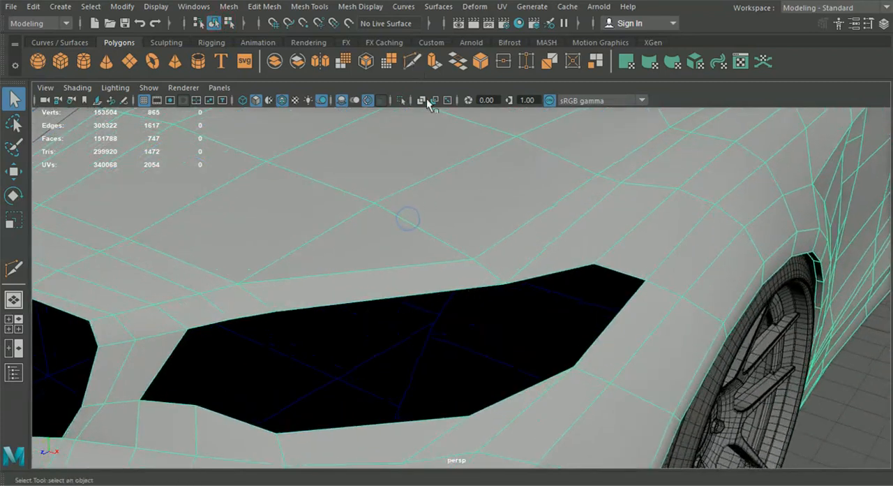
click(412, 61)
alt+drag(473, 235, 464, 253)
drag(384, 277, 413, 279)
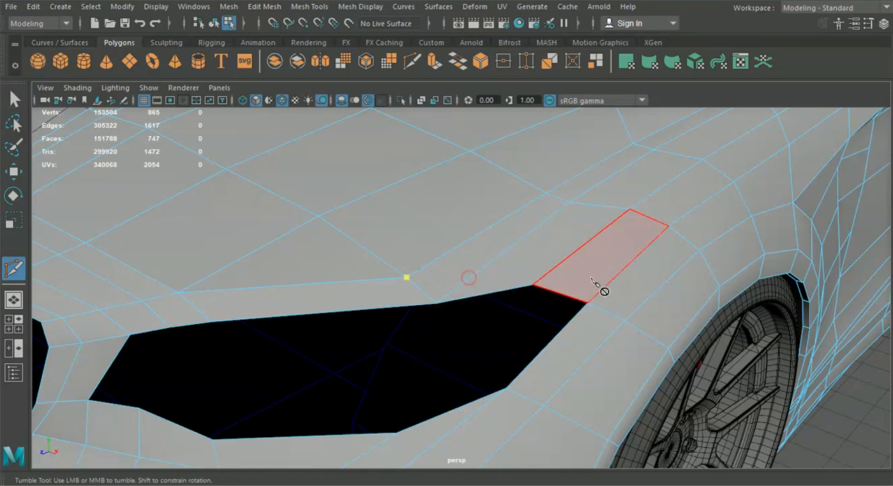
Step: Merge the two overlapping vertices just above the middle of the headlight opening's upper edge
click(14, 98)
right_drag(386, 139, 377, 95)
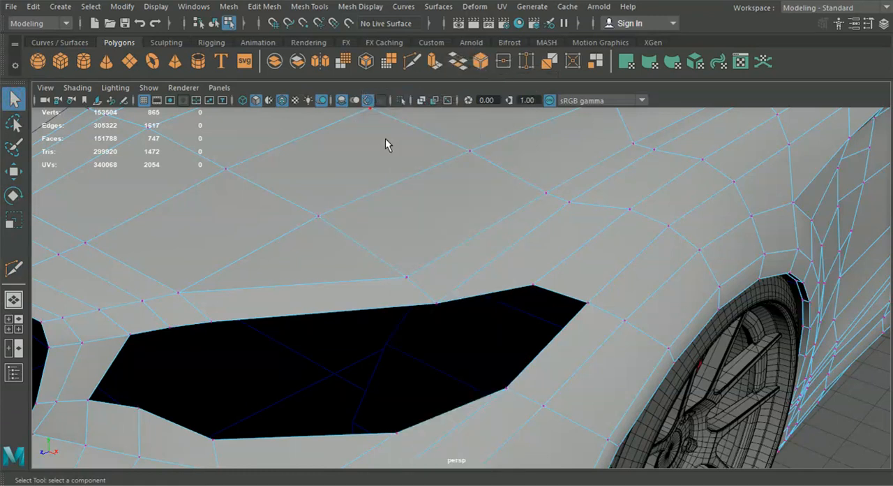
click(310, 6)
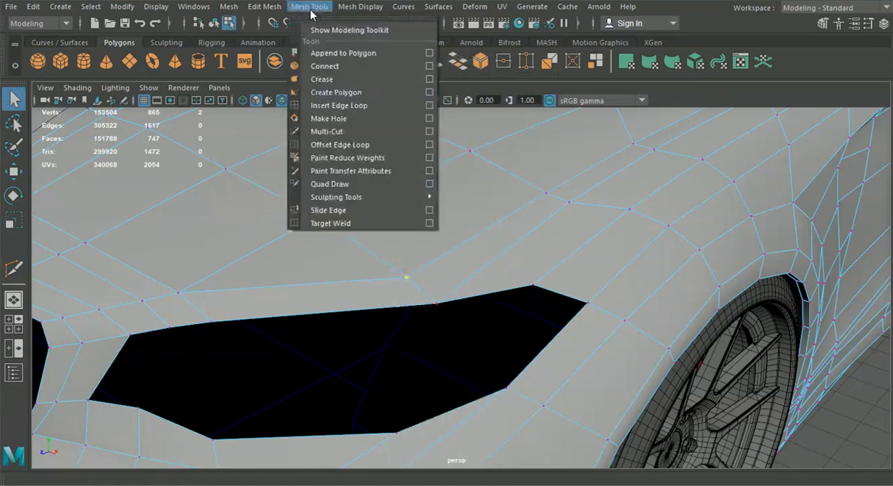
mouse_move(264, 7)
click(314, 130)
Step: Use Multi-Cut to add edges from the merged vertex across the neighbouring hood edge to the headlight's upper outer corner
key(y)
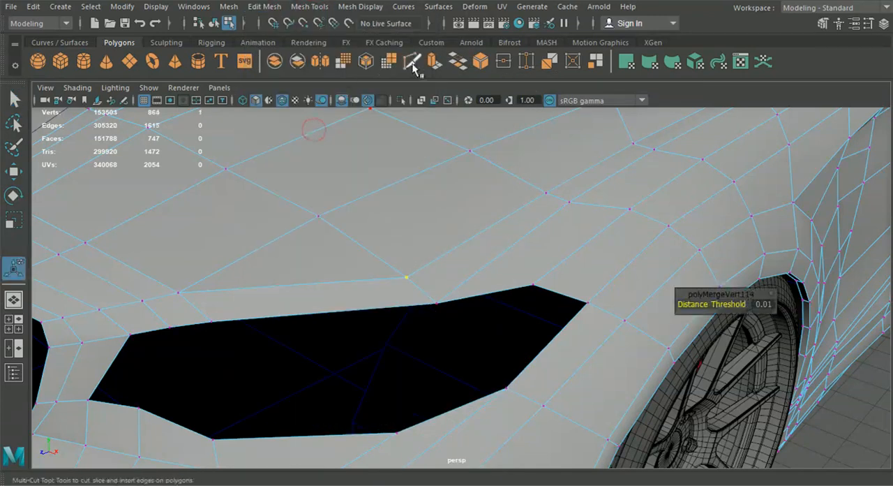
click(406, 278)
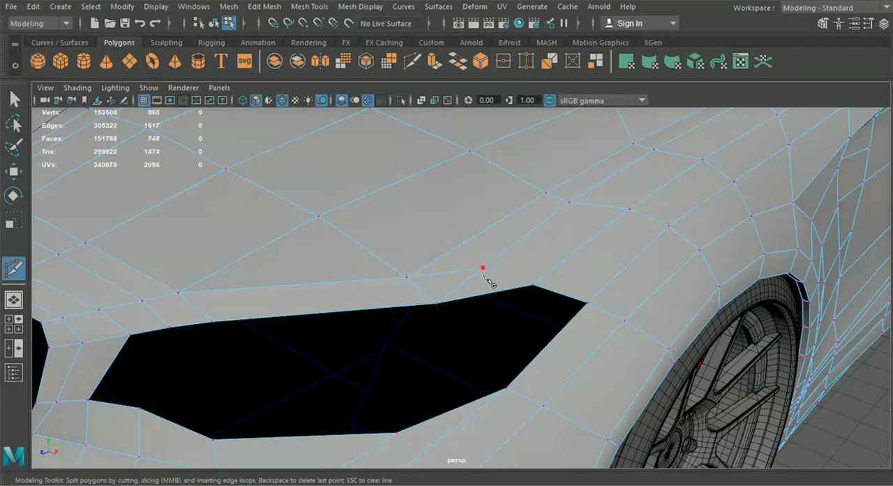
click(482, 268)
click(15, 96)
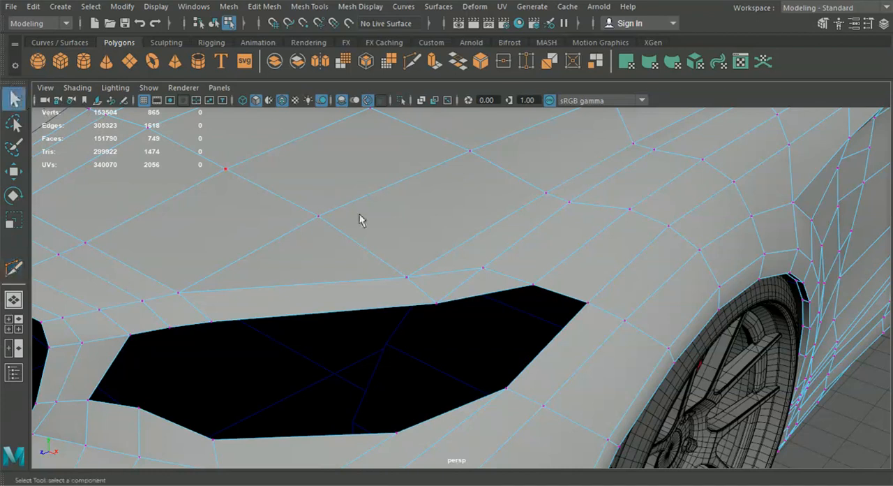
Step: Delete the leftover edge between the newly cut vertex and the headlight opening's upper edge
right_drag(472, 275, 473, 180)
alt+drag(518, 298, 527, 329)
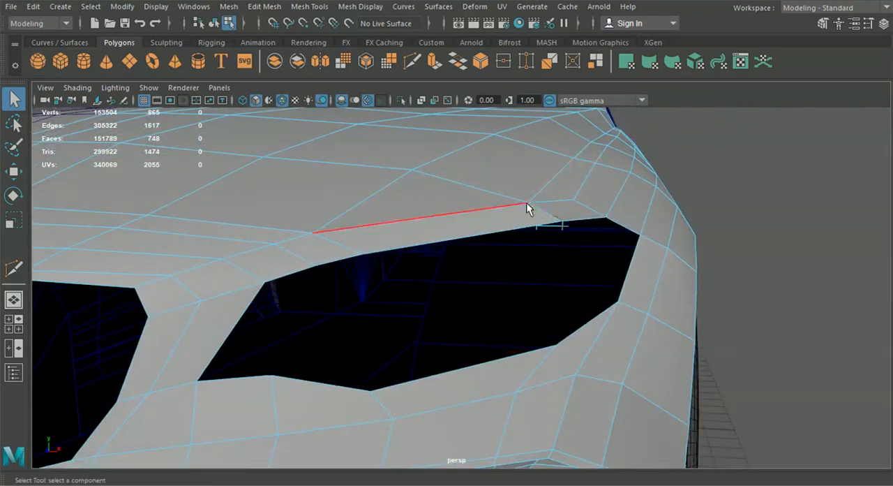
alt+right_drag(531, 204, 508, 293)
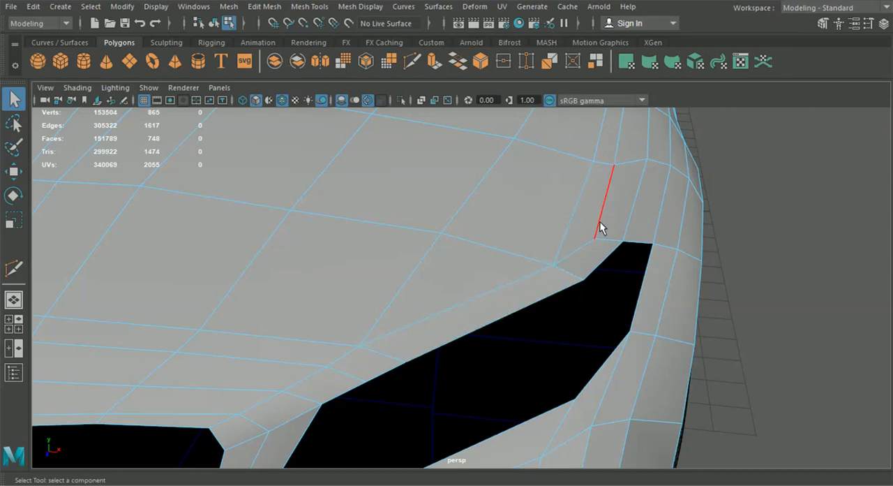
Step: Examine the reworked edge flow around the headlight and hood from several angles
alt+drag(612, 183, 504, 199)
alt+drag(319, 328, 549, 239)
alt+middle_drag(548, 240, 461, 210)
alt+drag(467, 231, 400, 258)
alt+middle_drag(400, 258, 511, 305)
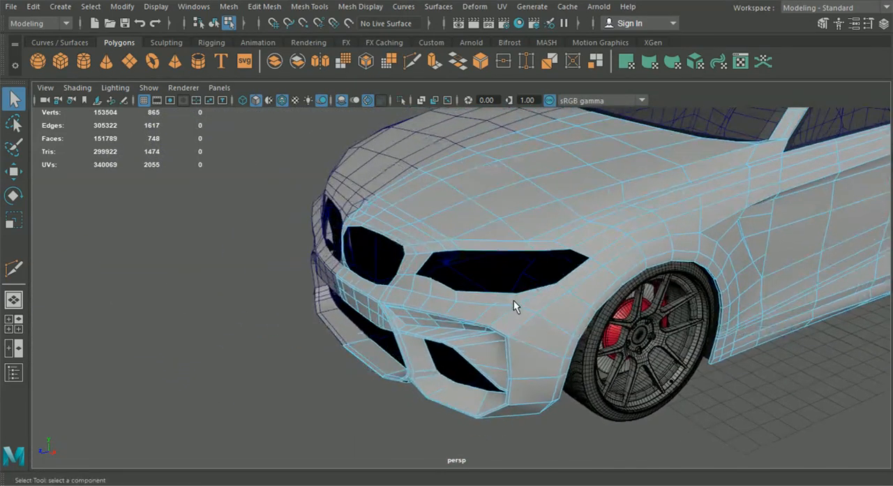
scroll(514, 301, up, 4)
alt+middle_drag(421, 231, 425, 255)
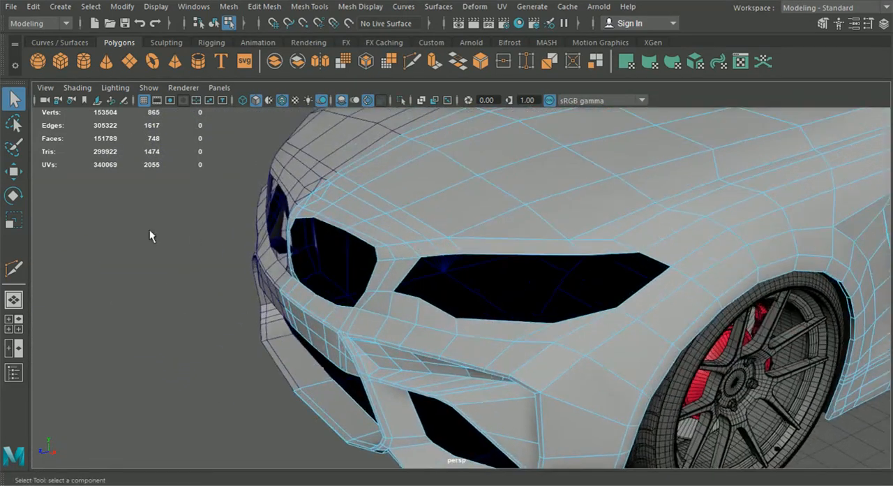
Step: In the top view, move the two front hood-edge vertices above the emblem onto the blueprint's hood gap line
click(14, 324)
key(space)
alt+middle_drag(360, 231, 414, 120)
alt+middle_drag(400, 446, 400, 122)
alt+middle_drag(416, 447, 405, 229)
scroll(417, 290, up, 5)
scroll(416, 290, down, 4)
right_drag(320, 240, 259, 97)
alt+middle_drag(204, 278, 475, 288)
scroll(483, 284, up, 2)
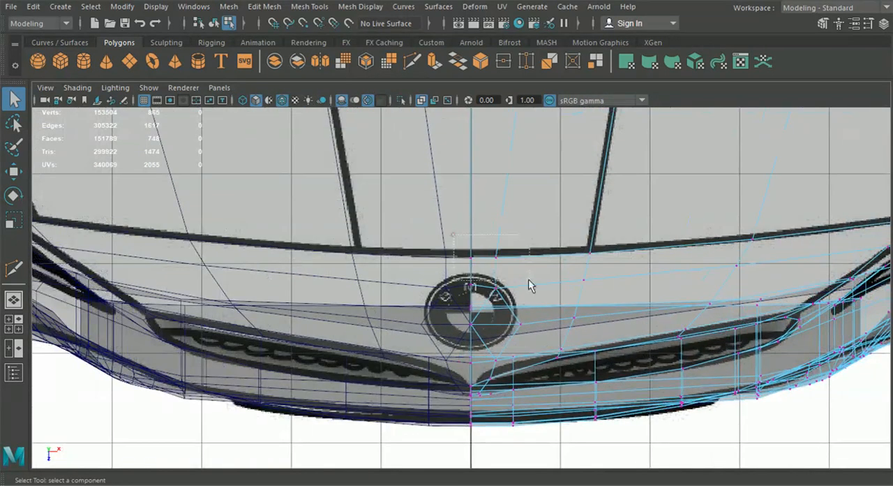
click(14, 172)
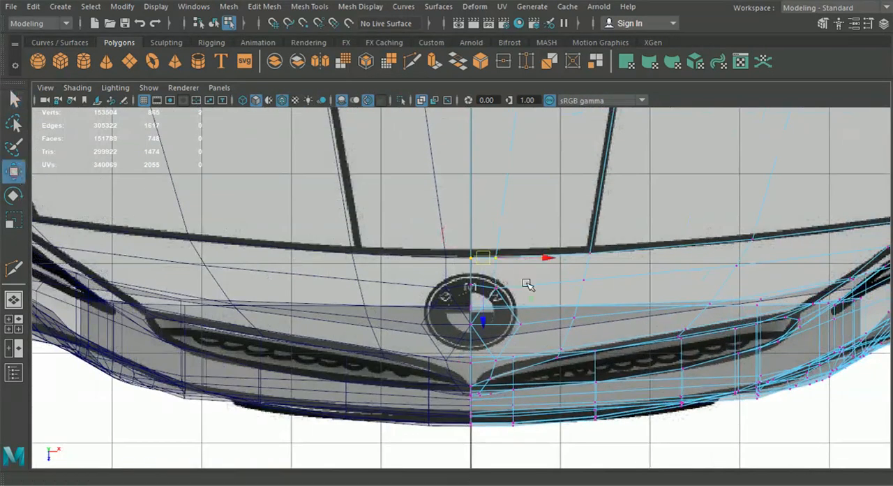
alt+middle_drag(529, 285, 503, 290)
drag(454, 314, 460, 301)
Step: Move the hood-edge vertices at the inner hood crease and beside it onto the top blueprint's hood gap line
alt+middle_drag(499, 297, 381, 305)
drag(438, 238, 467, 284)
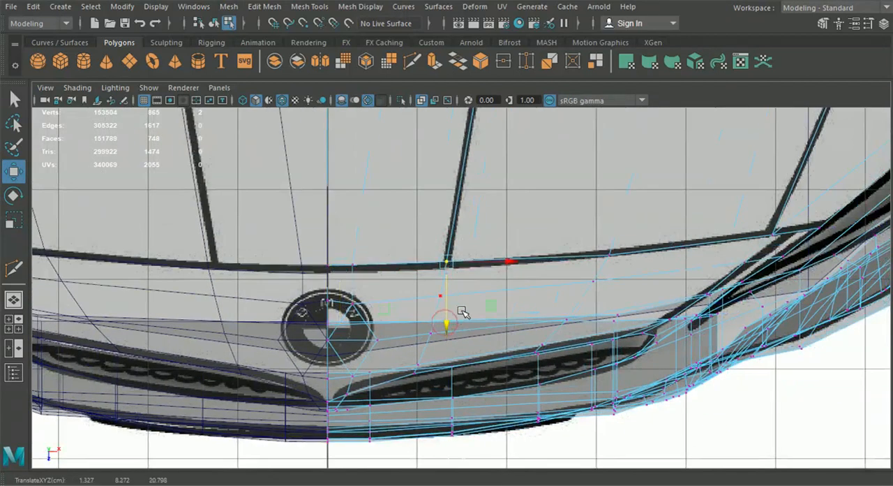
alt+middle_drag(463, 313, 385, 327)
drag(401, 248, 436, 304)
Step: Align the hood-edge vertices at the outer crease and the headlight's inner corner with the top blueprint lines
drag(569, 234, 606, 261)
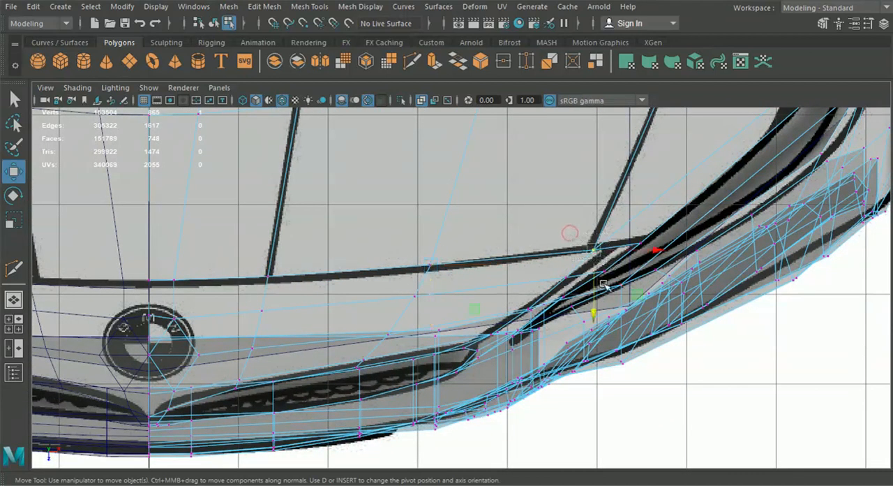
drag(593, 313, 595, 305)
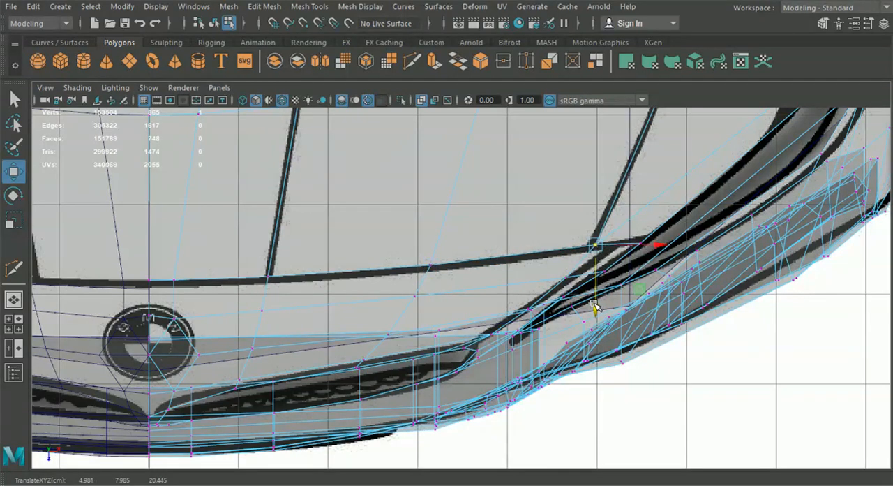
alt+middle_drag(595, 302, 459, 314)
scroll(459, 314, up, 5)
click(535, 241)
drag(534, 241, 548, 241)
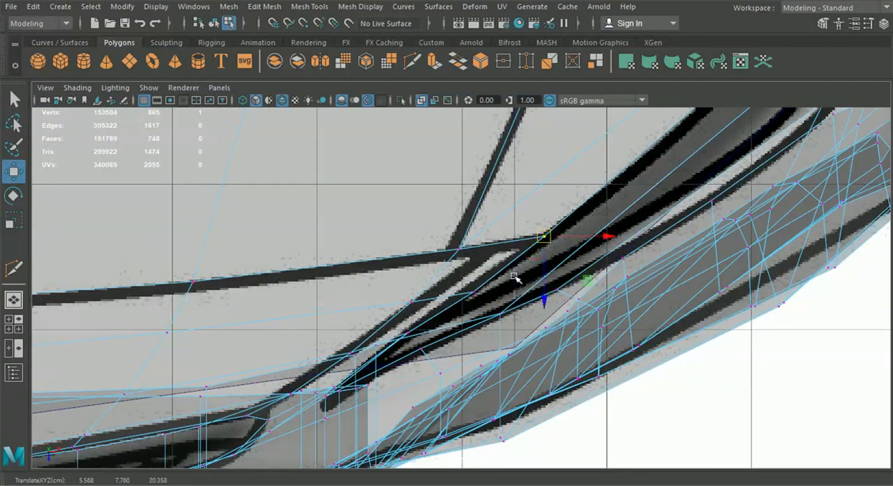
Step: In the front view, align the hood-edge vertex between the grille and headlight with the blueprint's hood gap line
click(13, 323)
key(space)
alt+middle_drag(368, 403, 405, 230)
alt+middle_drag(414, 273, 418, 266)
scroll(417, 266, up, 10)
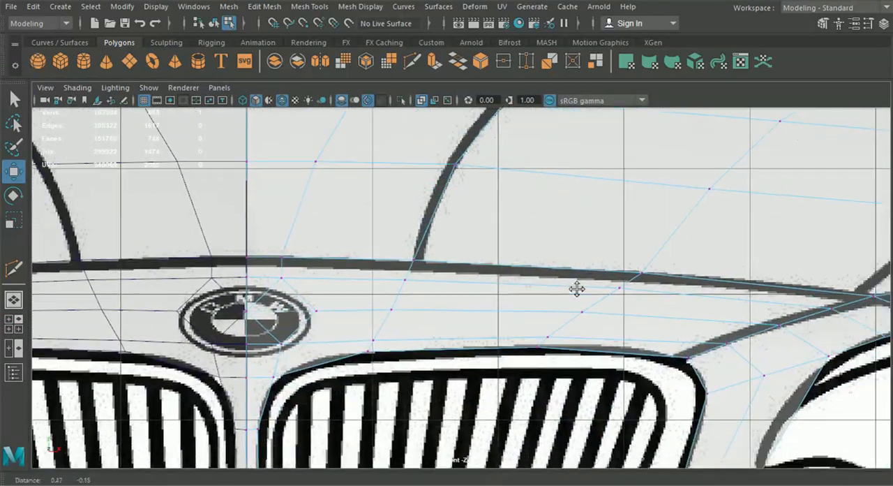
alt+middle_drag(576, 289, 464, 271)
click(763, 279)
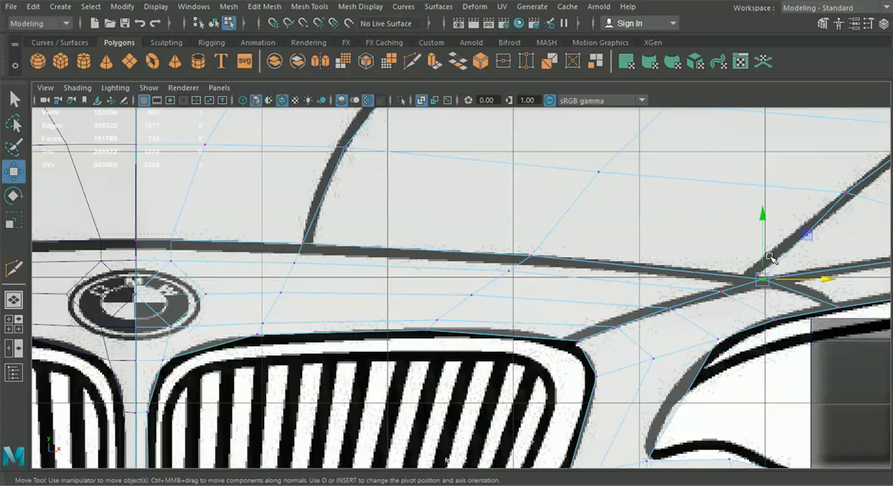
alt+middle_drag(768, 255, 551, 245)
Step: Move the vertices along the headlight opening's upper edge and outer corner onto the front blueprint's headlight outline
click(598, 265)
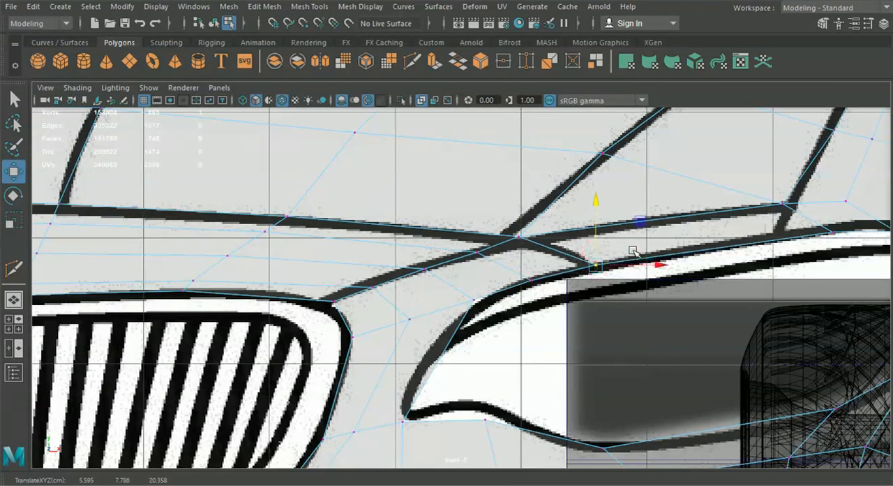
alt+middle_drag(598, 249, 457, 253)
alt+middle_drag(585, 285, 552, 284)
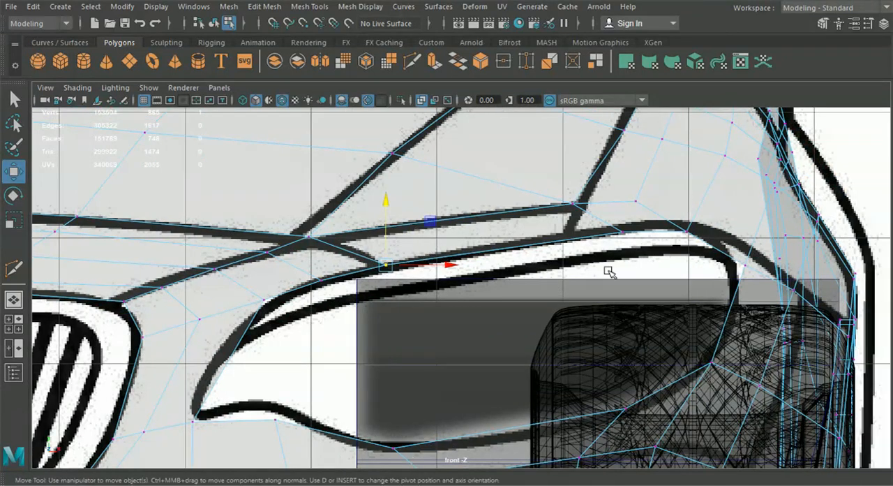
click(621, 233)
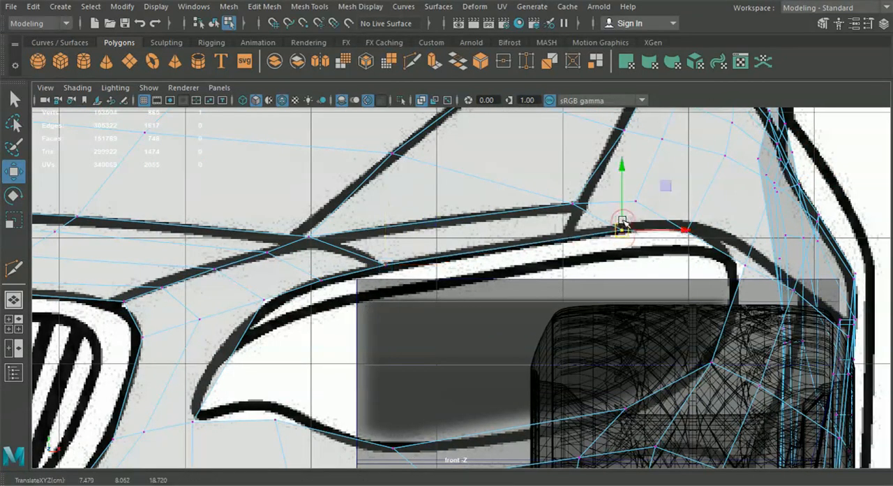
click(686, 232)
mouse_move(686, 232)
mouse_down()
mouse_move(687, 209)
mouse_move(692, 226)
mouse_up()
click(743, 256)
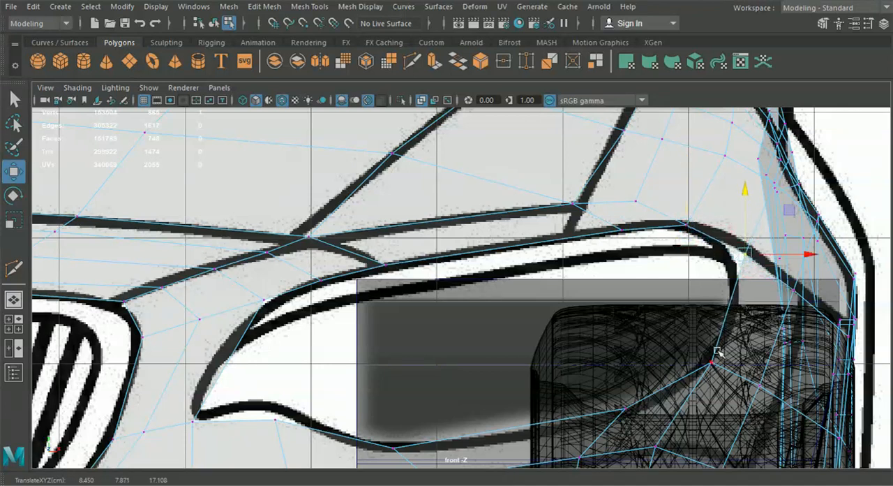
Step: In the side view, align the middle vertex of the headlight opening's upper edge with the blueprint's headlight outline
click(14, 299)
alt+drag(514, 295, 182, 294)
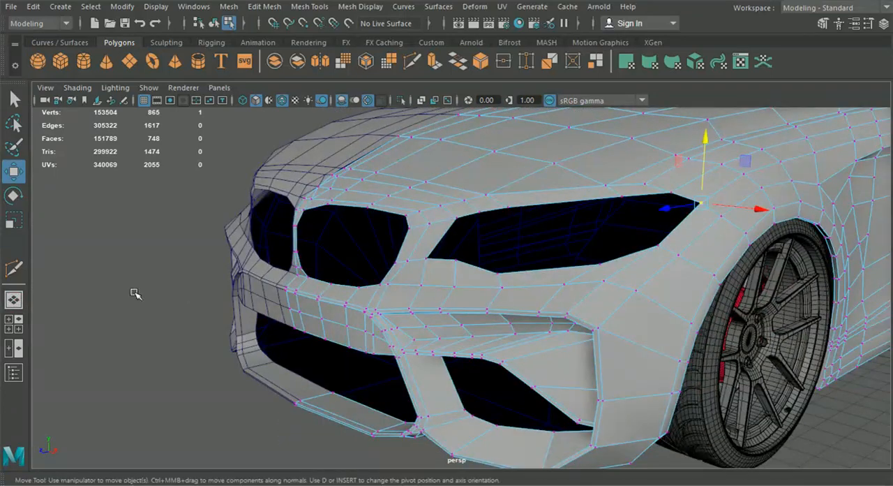
click(13, 325)
key(space)
scroll(589, 360, down, 5)
alt+middle_drag(489, 356, 755, 283)
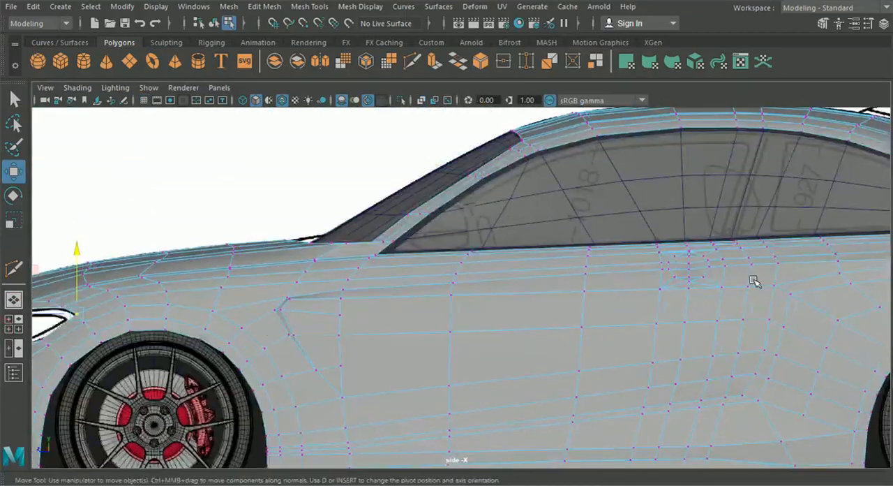
alt+middle_drag(167, 319, 635, 315)
alt+middle_drag(467, 258, 403, 199)
scroll(416, 211, up, 3)
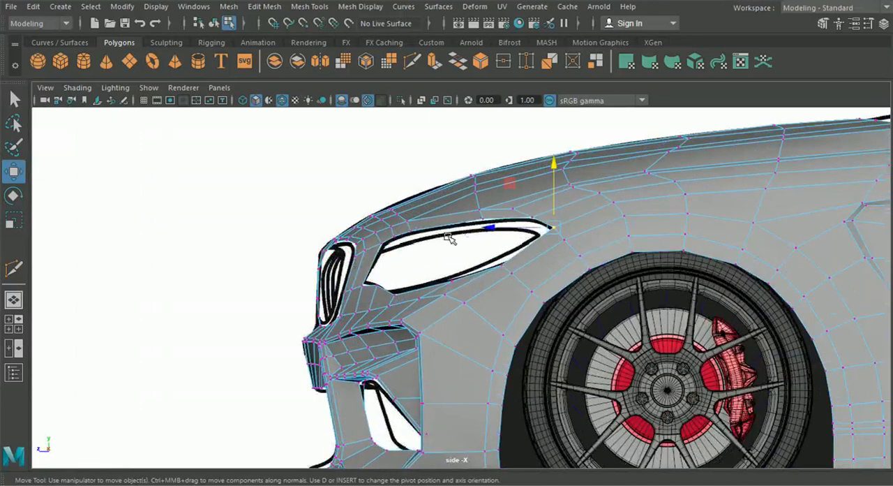
scroll(464, 237, up, 3)
click(458, 190)
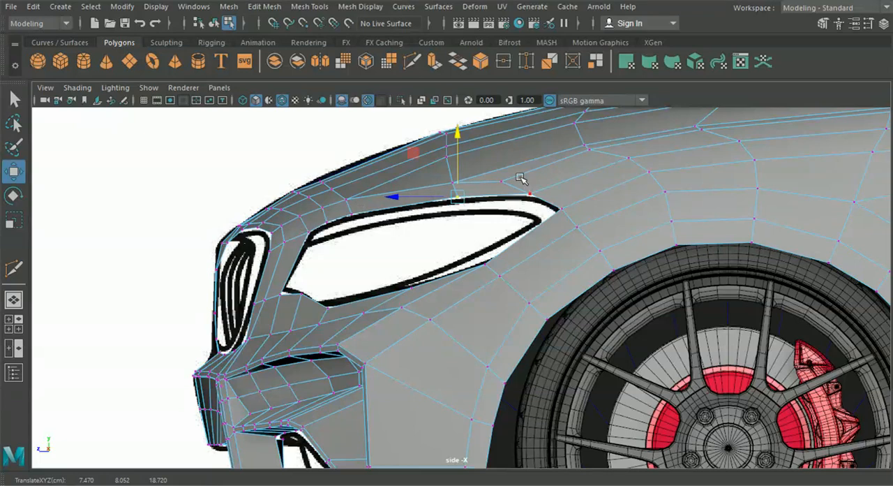
scroll(455, 260, down, 6)
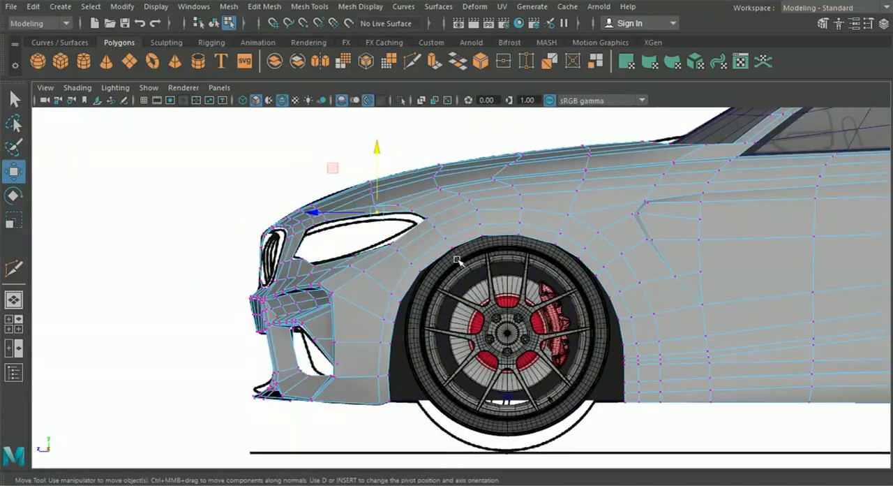
Step: In the top view, insert an edge loop just in front of the hood's front edge, along the blueprint's gap line
click(13, 300)
mouse_move(398, 282)
alt+mouse_down()
mouse_move(435, 289)
mouse_move(403, 300)
alt+mouse_up()
click(13, 323)
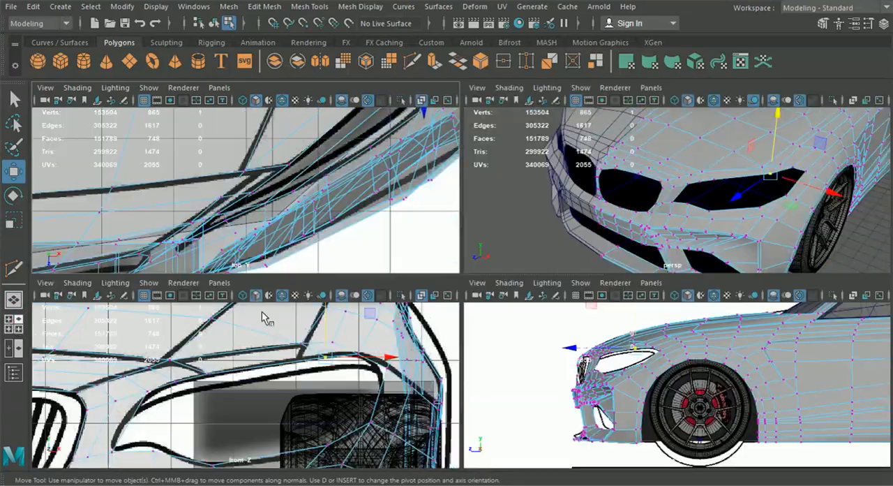
key(space)
click(309, 6)
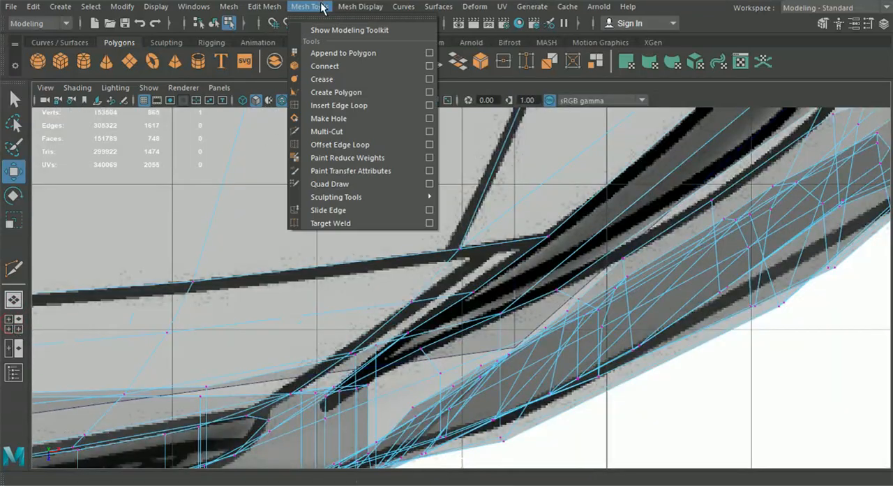
click(343, 105)
alt+middle_drag(663, 222, 663, 223)
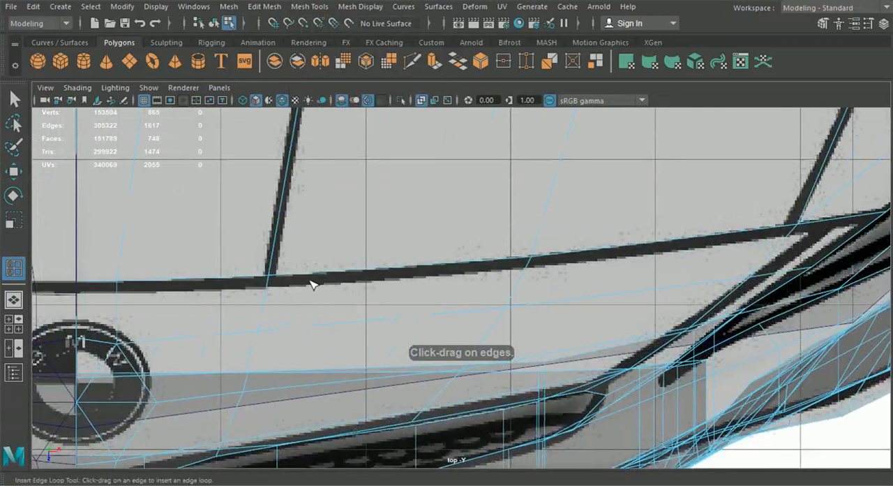
click(273, 289)
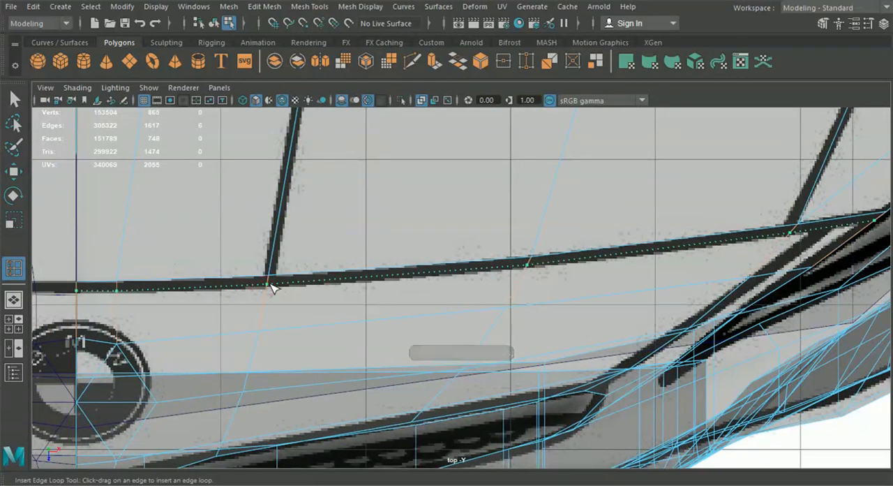
alt+middle_drag(331, 293, 307, 293)
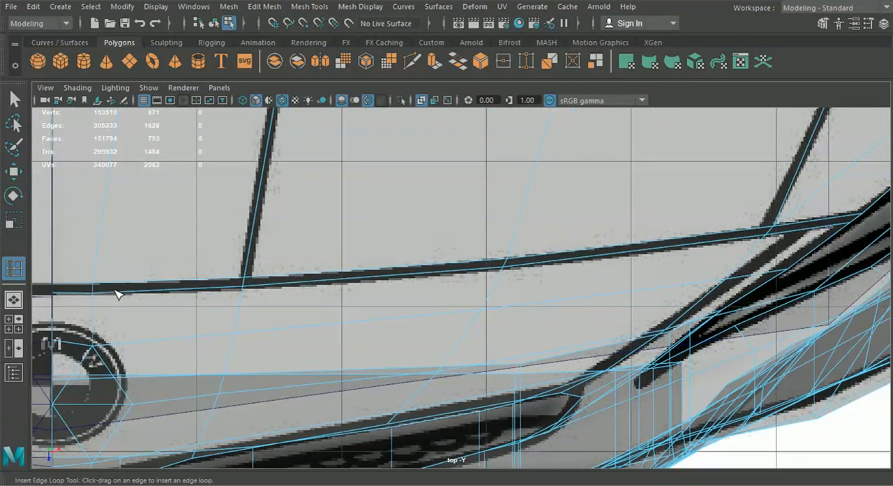
alt+middle_drag(403, 289, 417, 245)
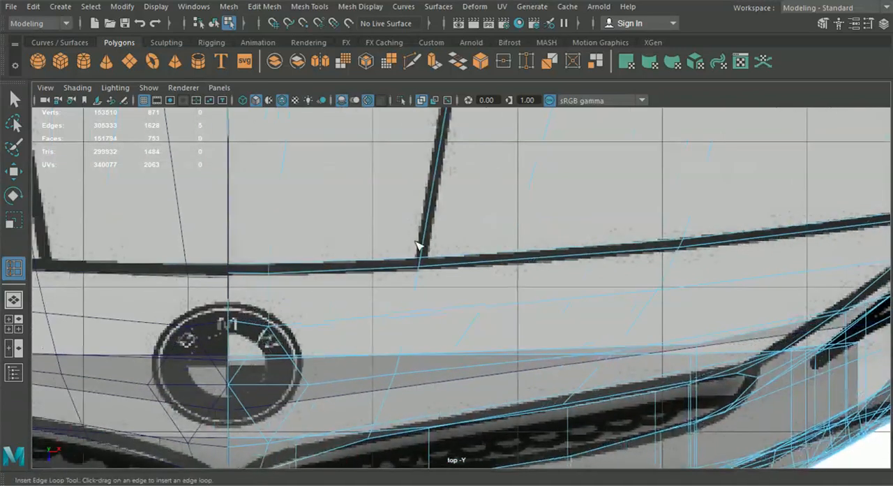
Step: Try raising the vertices near the centre of the hood's front edge in the perspective view, then undo the last move
click(13, 298)
alt+drag(348, 299, 277, 273)
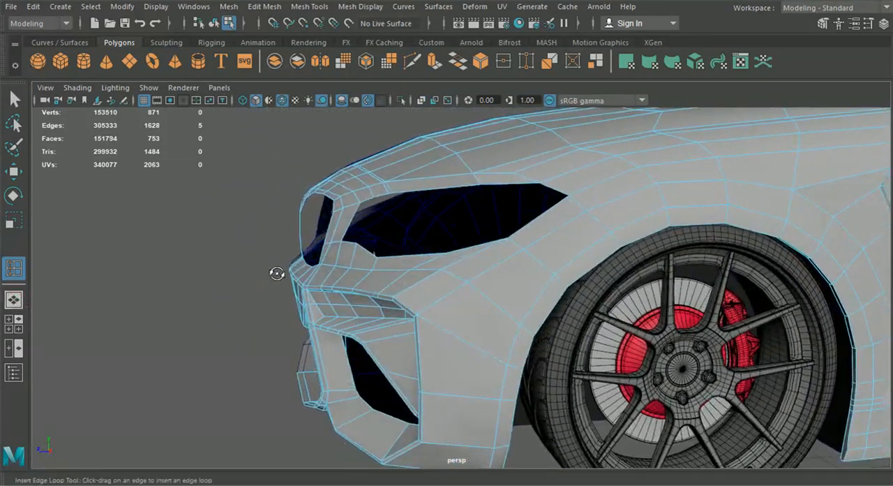
alt+middle_drag(285, 231, 332, 278)
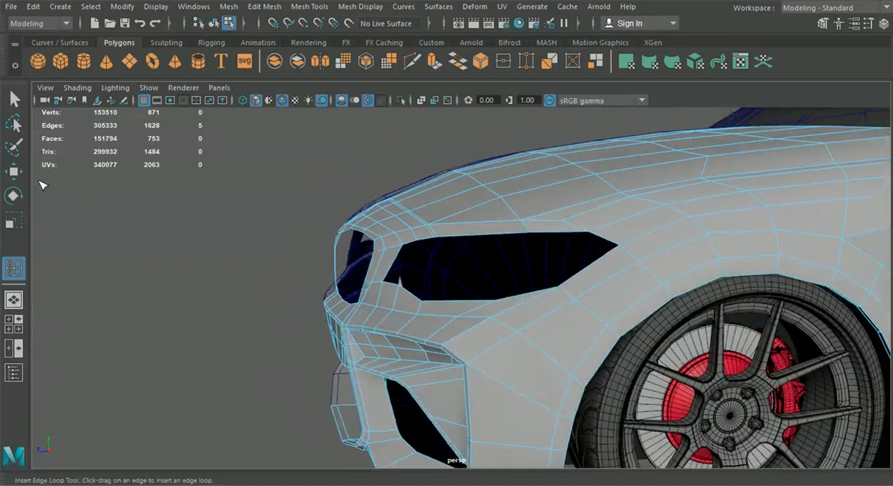
click(14, 173)
right_click(458, 187)
right_drag(458, 187, 399, 99)
alt+middle_drag(399, 131, 447, 211)
scroll(449, 230, up, 4)
scroll(437, 244, up, 3)
alt+drag(447, 211, 413, 200)
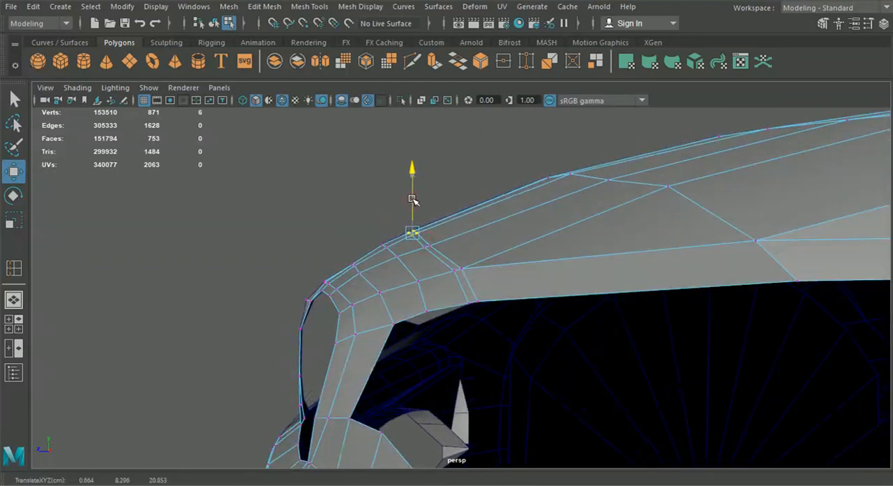
drag(431, 250, 429, 210)
key(ctrl+z)
Step: Move the pair of centreline vertices at the hood's front edge onto the top blueprint's hood gap line
alt+drag(463, 265, 604, 319)
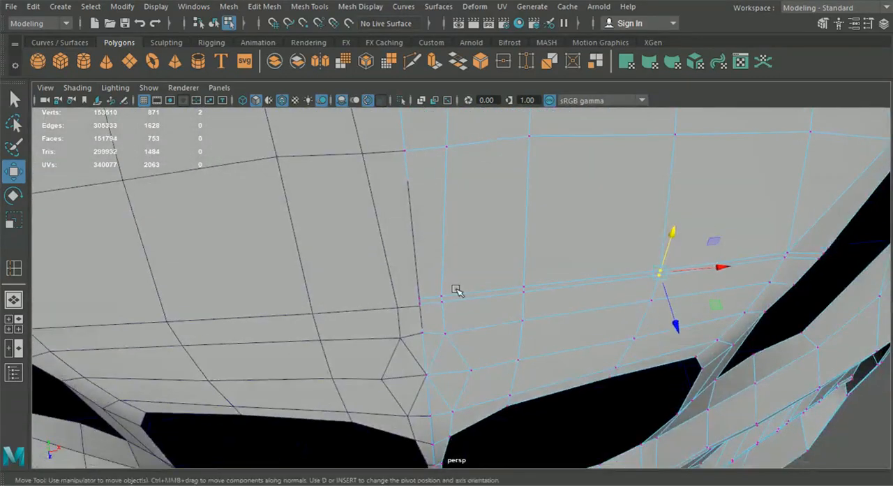
mouse_move(409, 283)
alt+mouse_down()
mouse_move(423, 319)
mouse_move(421, 349)
mouse_move(420, 281)
mouse_move(396, 282)
alt+mouse_up()
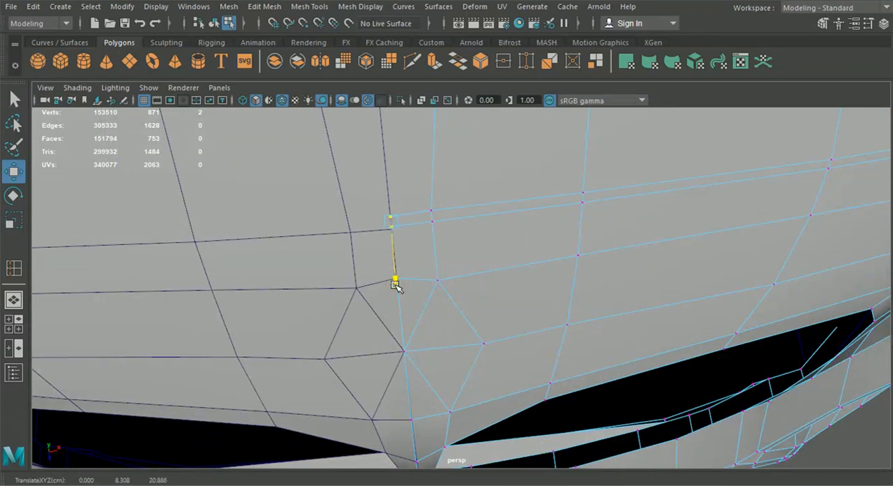
click(13, 323)
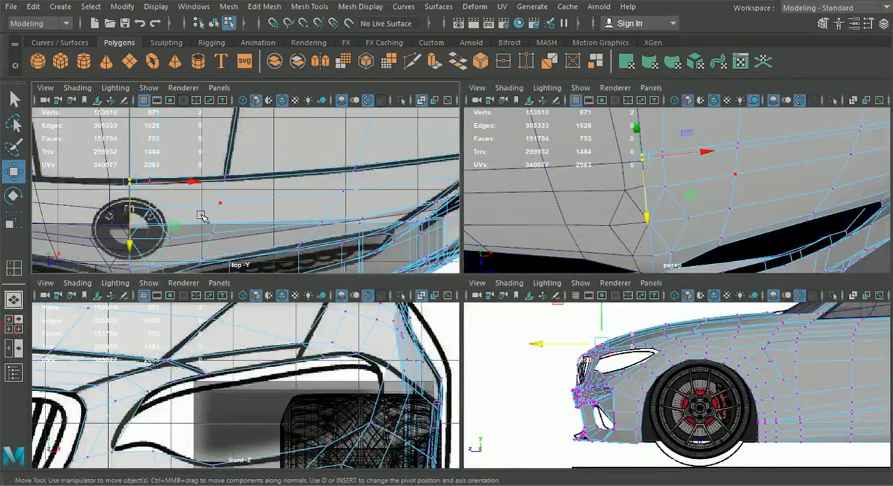
key(space)
scroll(360, 233, up, 5)
drag(307, 325, 306, 320)
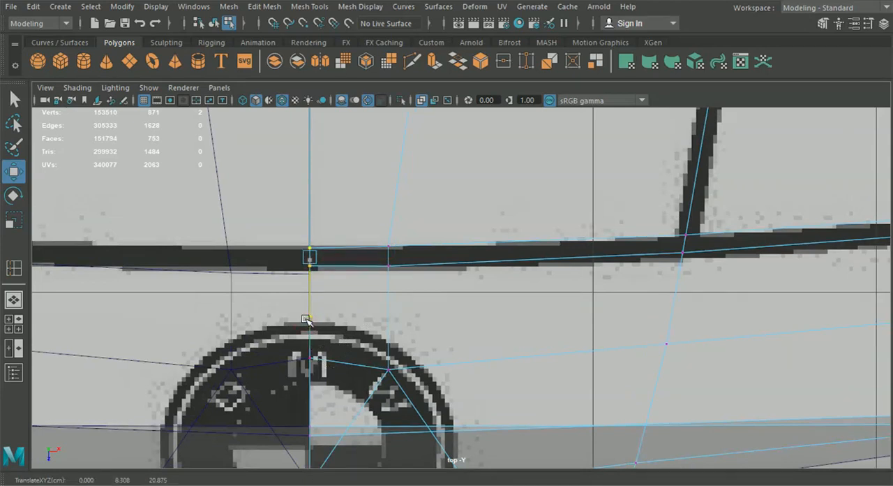
Step: Adjust the inserted loop's vertices at and beside the centreline to follow the front side of the blueprint's hood gap line
middle_drag(320, 275, 303, 279)
drag(309, 315, 309, 317)
drag(423, 296, 286, 260)
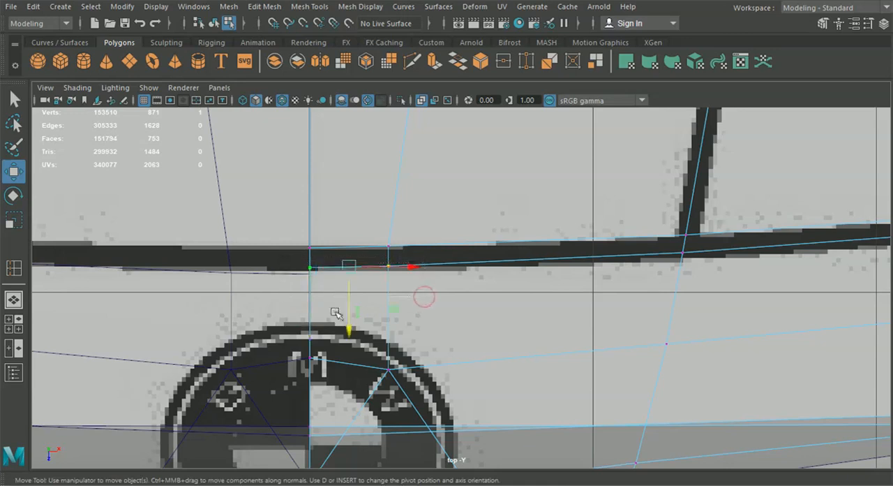
drag(349, 326, 352, 323)
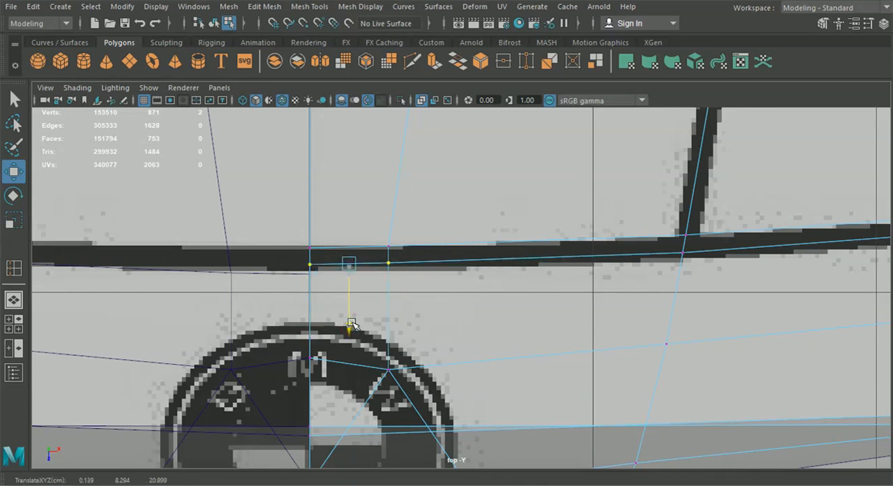
scroll(515, 299, down, 5)
scroll(534, 298, up, 1)
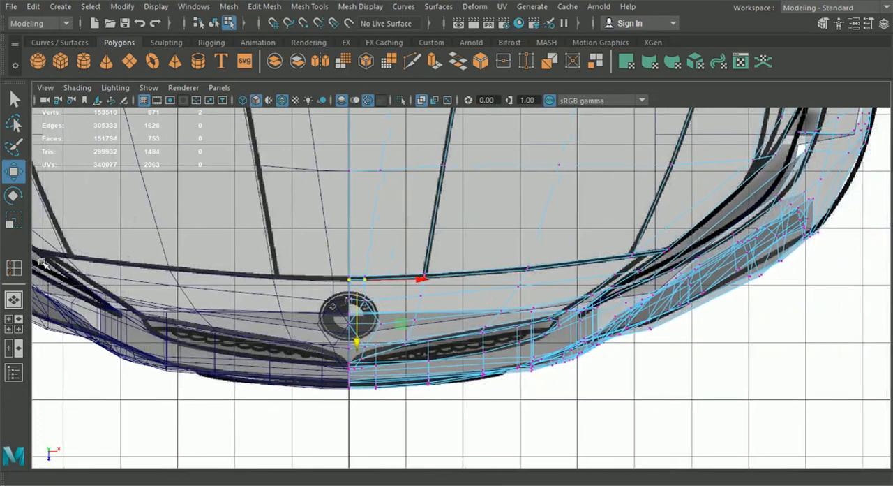
Step: Delete the inserted edge loop running just in front of the hood's front edge above the grille
key(f)
alt+drag(319, 309, 393, 285)
alt+drag(432, 206, 529, 293)
alt+right_drag(529, 293, 579, 301)
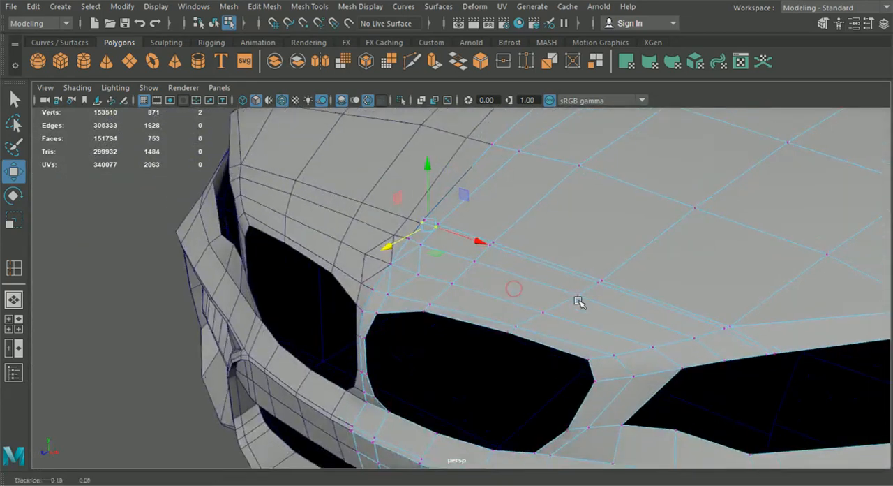
alt+drag(579, 302, 486, 252)
right_drag(485, 98, 489, 59)
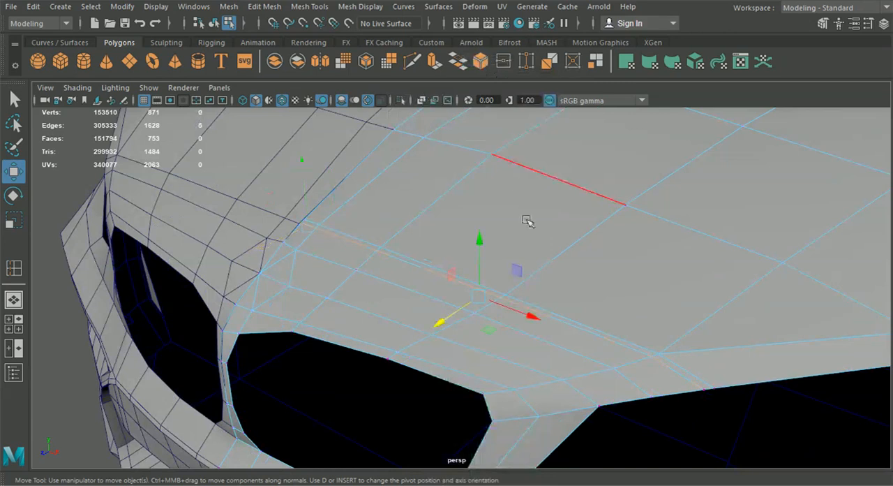
scroll(487, 294, up, 5)
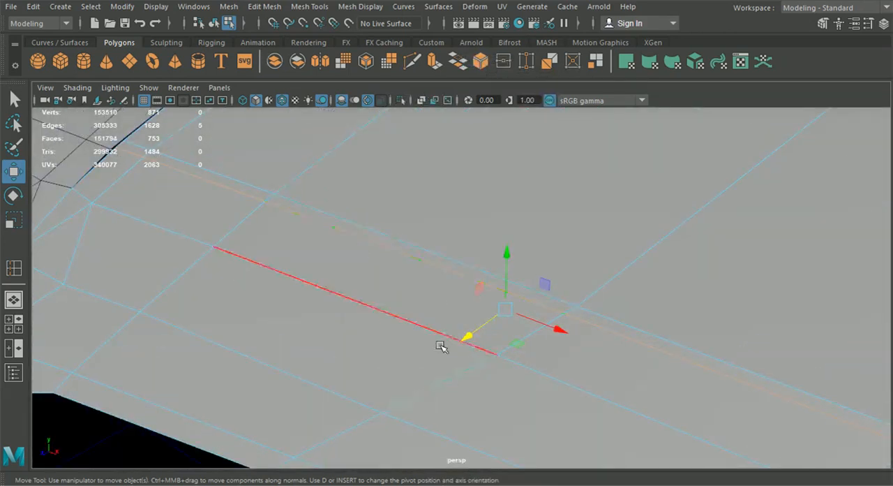
scroll(489, 313, down, 4)
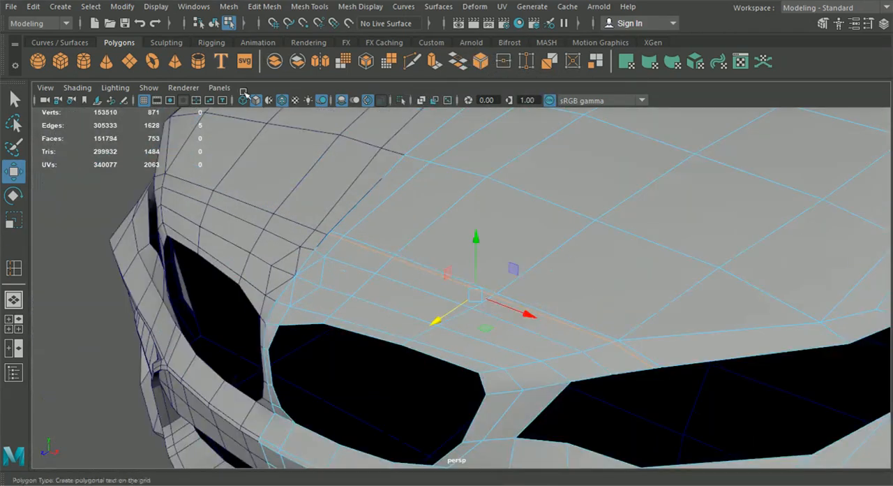
click(168, 7)
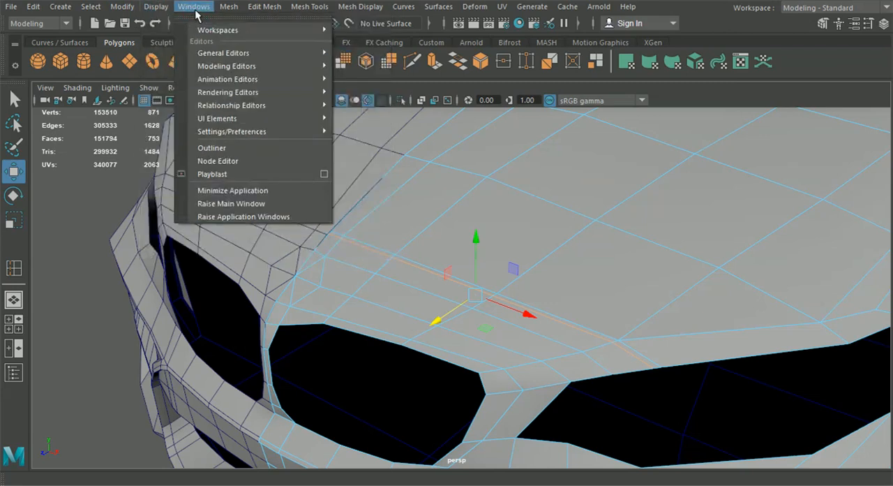
mouse_move(203, 13)
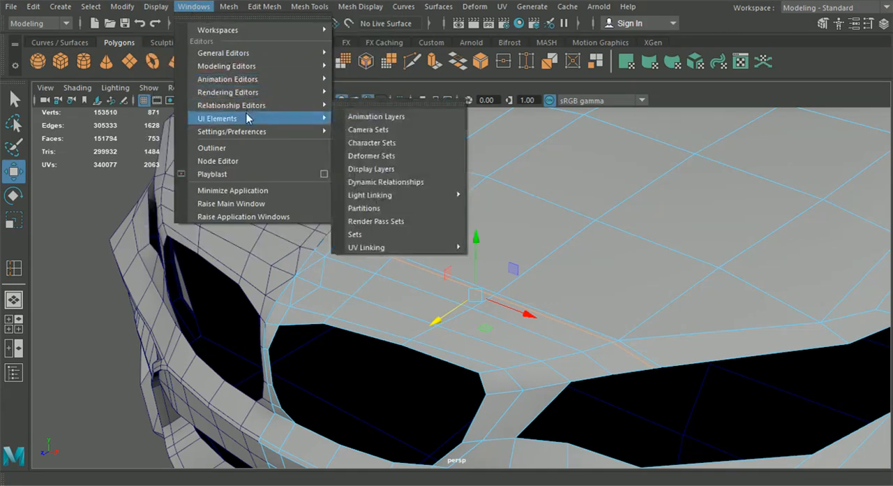
mouse_move(230, 8)
mouse_move(277, 10)
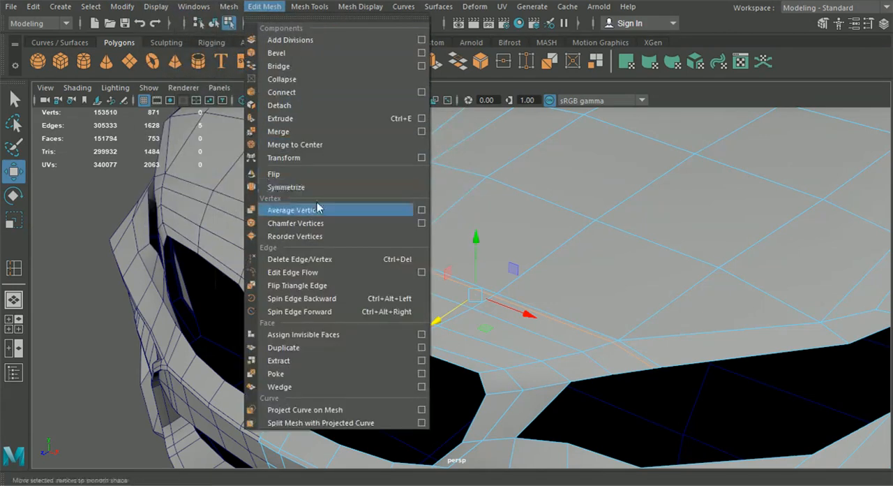
click(307, 260)
alt+drag(377, 290, 425, 303)
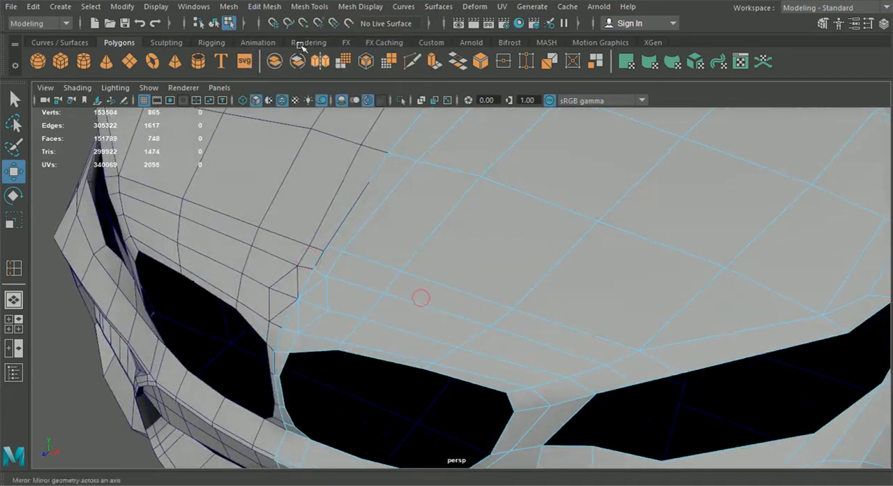
Step: In the perspective view, reinsert an edge loop close to the hood's front edge and check it against the top blueprint
click(263, 8)
mouse_move(309, 7)
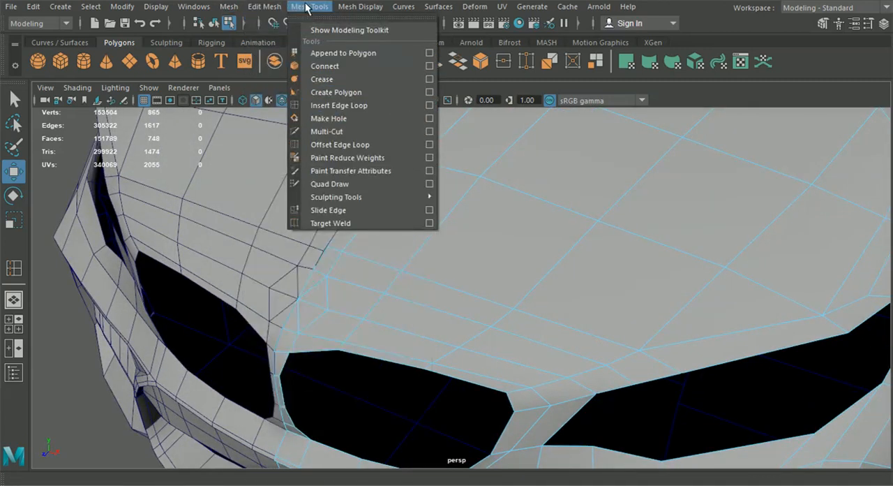
click(324, 105)
scroll(406, 279, up, 8)
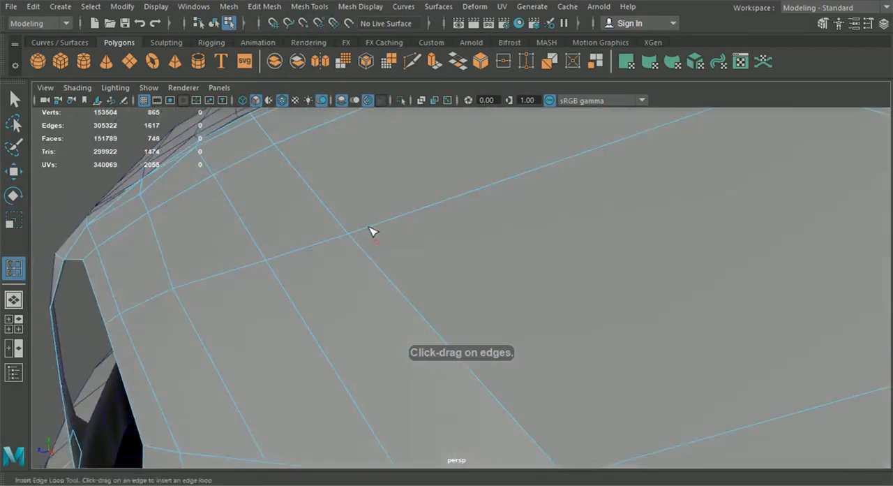
alt+drag(372, 232, 296, 198)
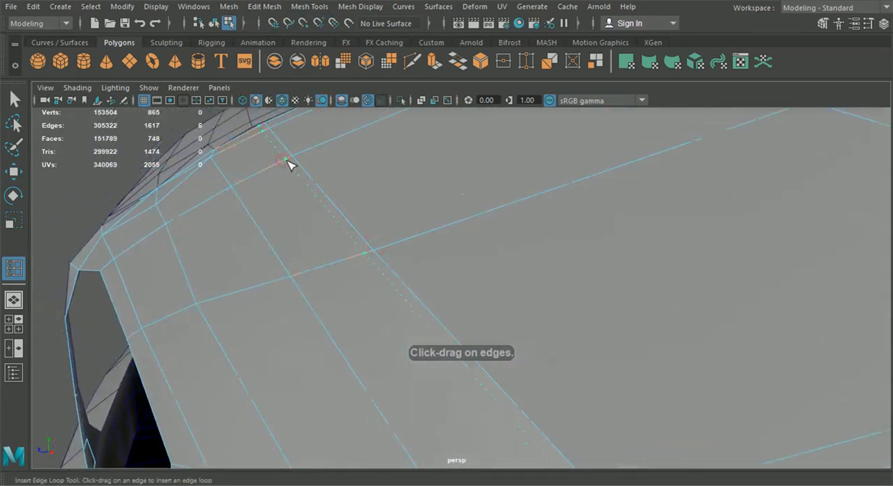
click(290, 164)
mouse_move(291, 164)
alt+mouse_down()
mouse_move(369, 333)
mouse_move(333, 307)
mouse_move(282, 304)
alt+mouse_up()
click(16, 330)
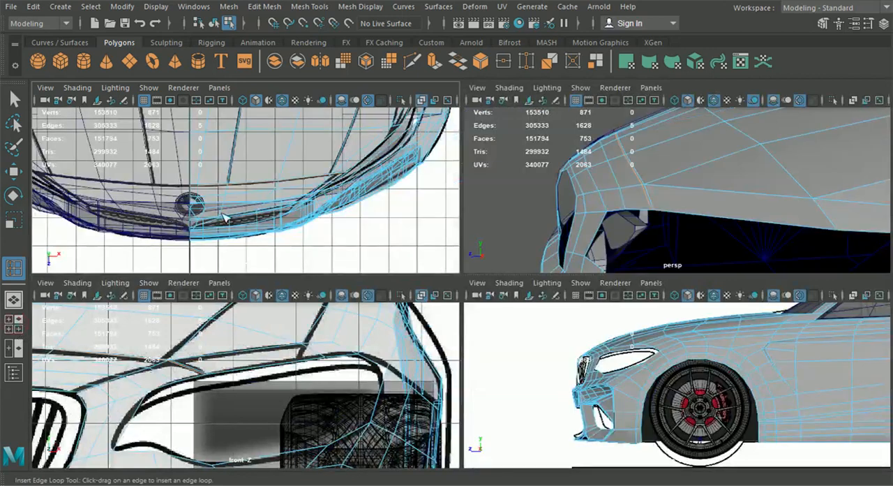
key(space)
scroll(251, 224, up, 5)
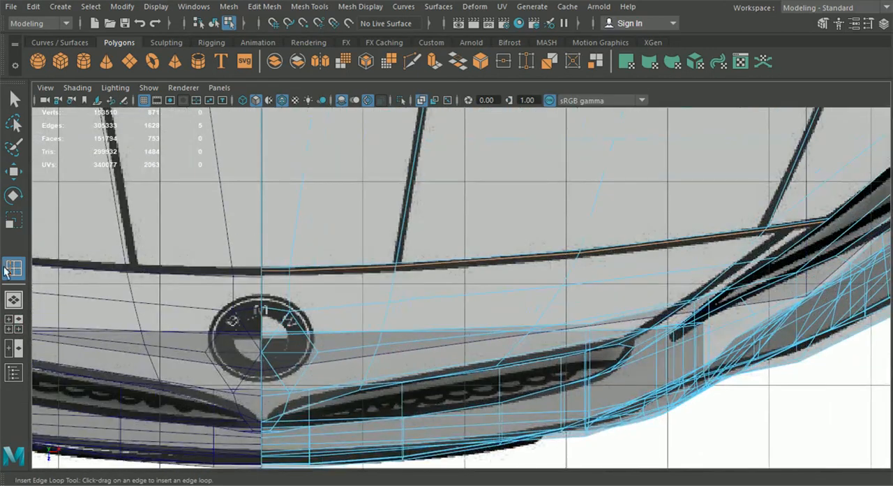
click(14, 300)
click(16, 100)
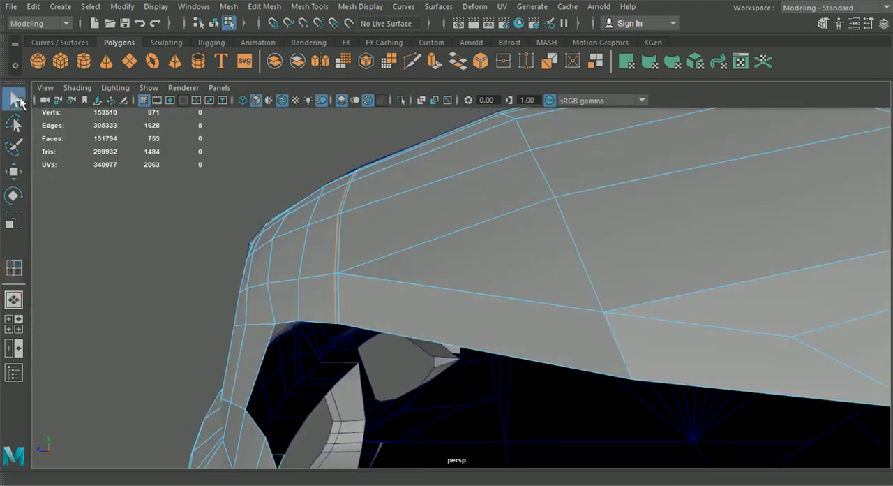
Step: Delete the narrow strip of faces between the two close edge loops at the hood's front edge to open the hood gap
alt+drag(315, 254, 415, 250)
right_drag(425, 207, 425, 137)
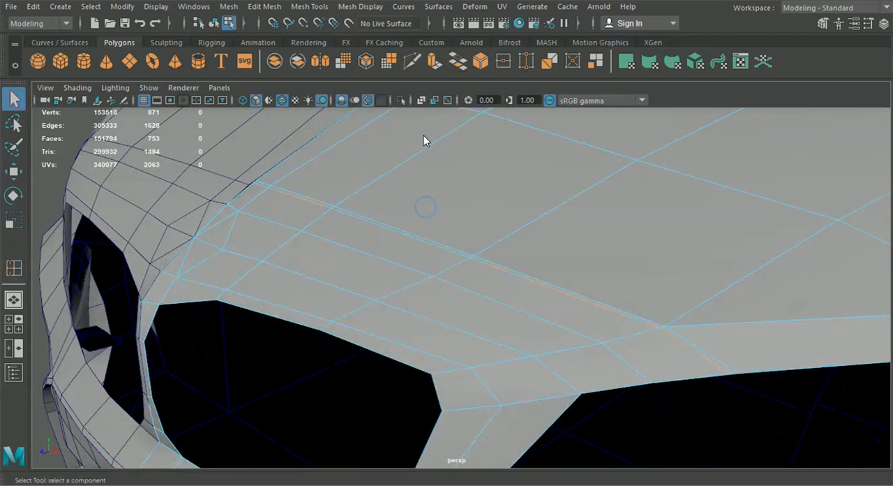
click(262, 184)
shift+double_click(286, 190)
scroll(432, 287, down, 3)
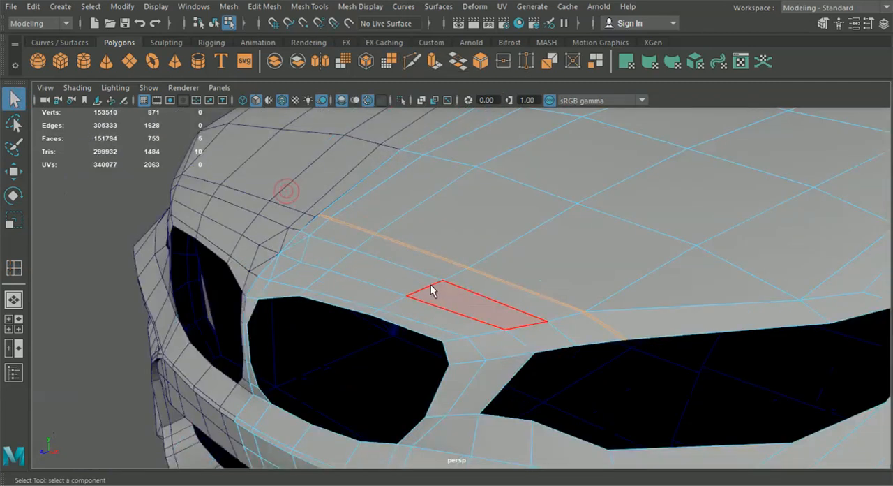
key(Delete)
alt+drag(437, 284, 442, 319)
scroll(476, 313, up, 5)
click(216, 26)
click(207, 222)
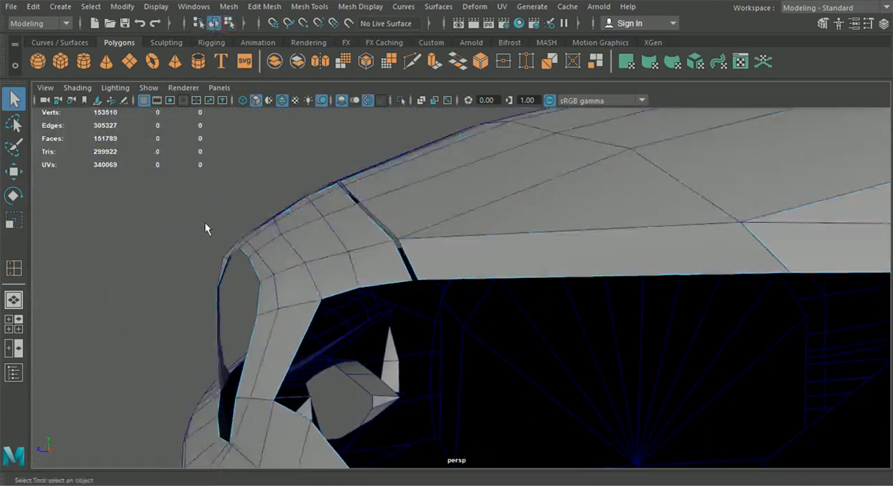
Step: Select the body mesh and turn on X-Ray shading in the side view
scroll(230, 235, down, 5)
alt+drag(269, 255, 427, 292)
scroll(471, 320, down, 3)
alt+drag(477, 323, 458, 342)
scroll(433, 316, up, 3)
click(486, 312)
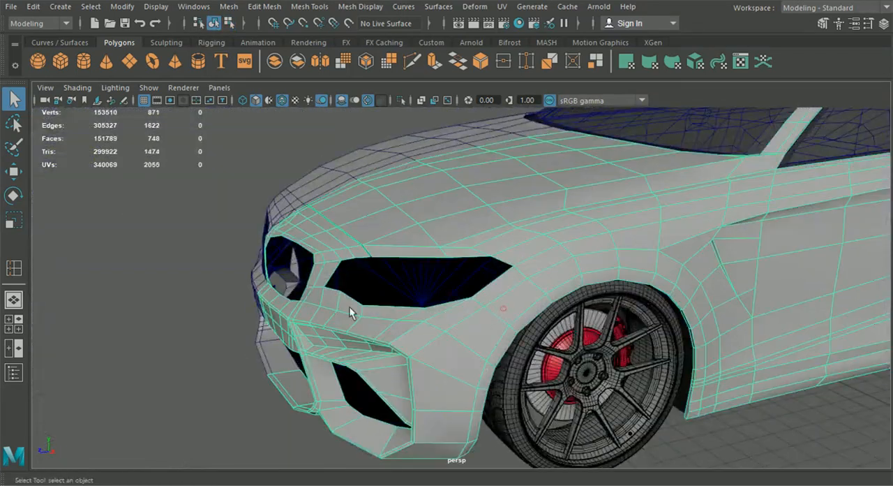
key(space)
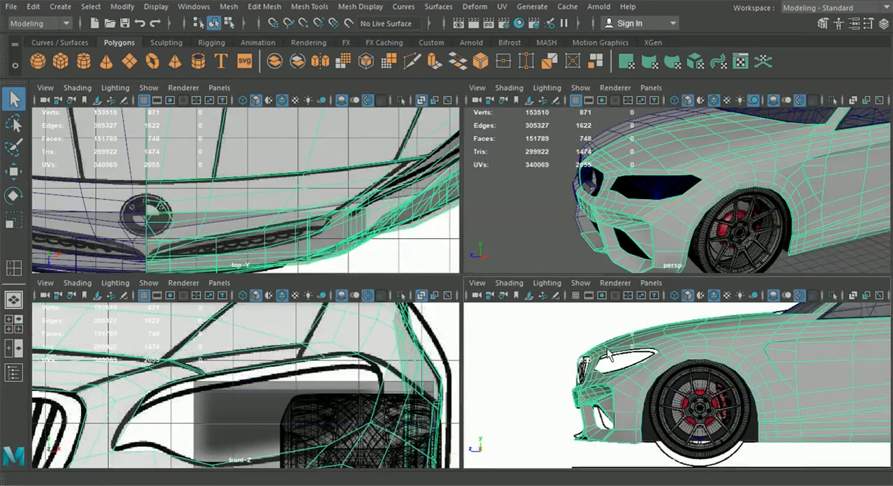
key(space)
click(148, 88)
mouse_move(77, 88)
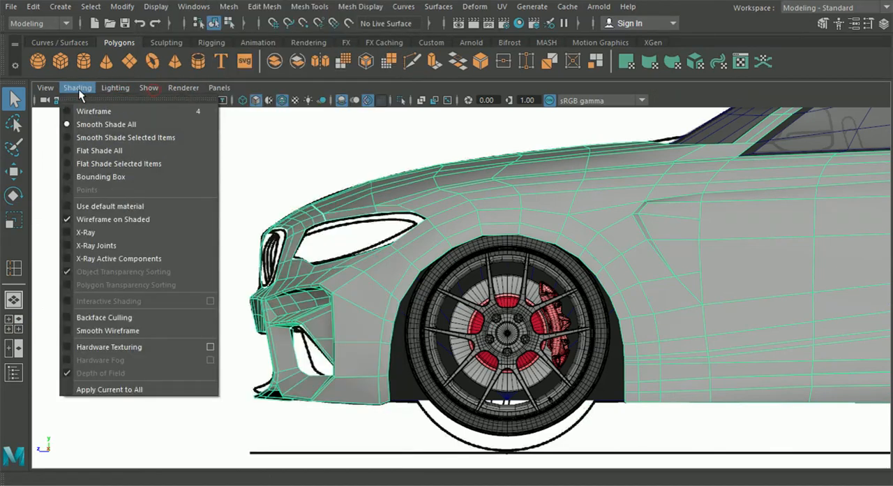
click(97, 240)
Step: In the side view, align the vertices between the headlight's rear corner and the wheel arch with the blueprint's panel gap line
scroll(97, 241, up, 3)
scroll(442, 281, up, 5)
right_drag(441, 235, 105, 171)
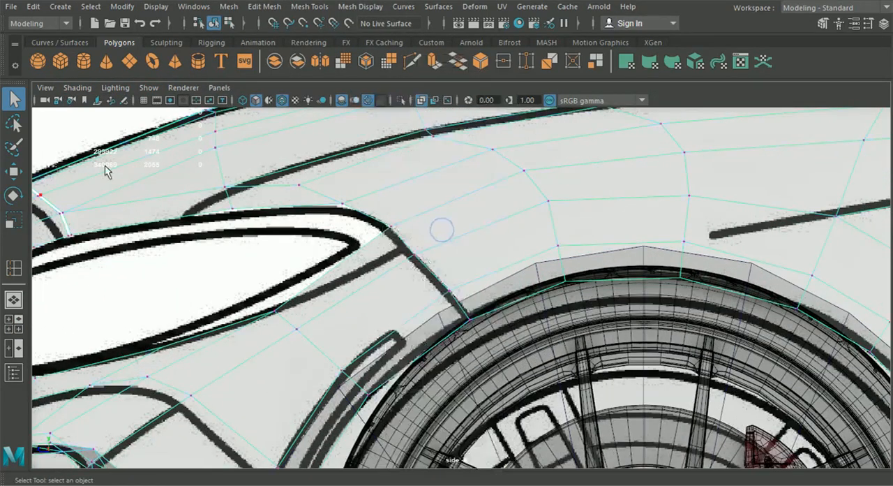
click(14, 171)
scroll(421, 265, up, 2)
click(392, 239)
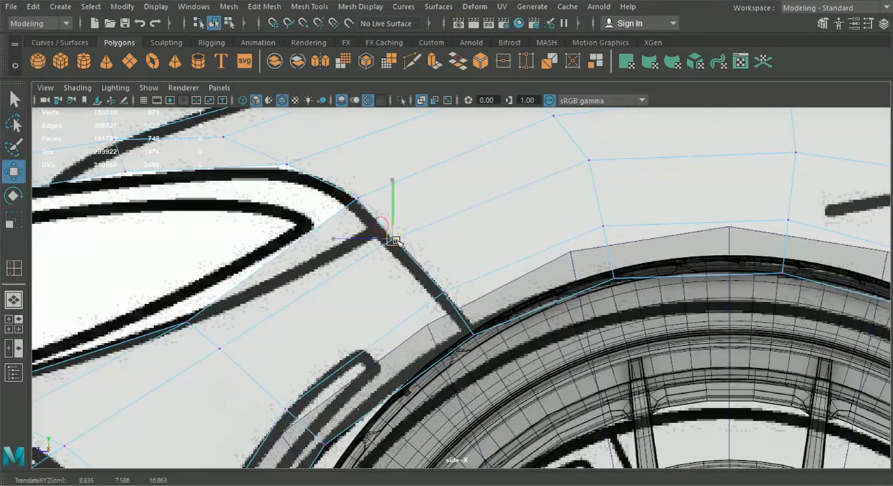
scroll(444, 293, up, 1)
drag(414, 265, 490, 355)
drag(460, 319, 465, 318)
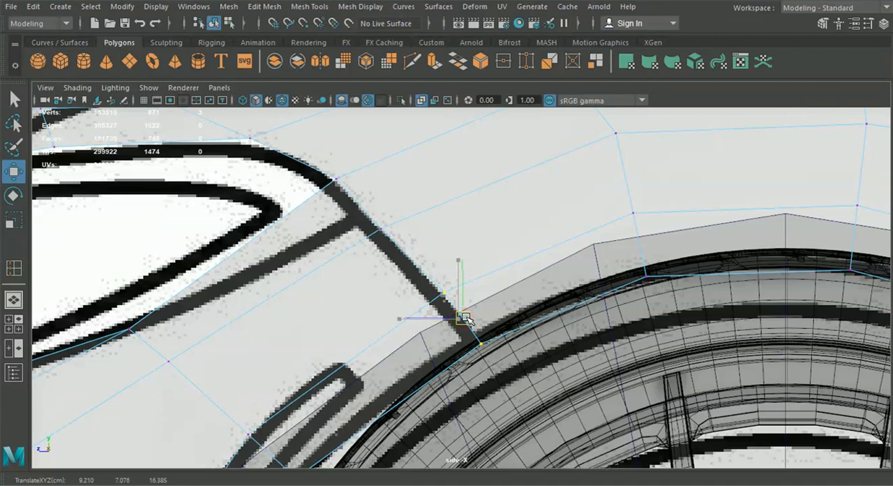
alt+middle_drag(399, 254, 422, 283)
drag(350, 191, 357, 211)
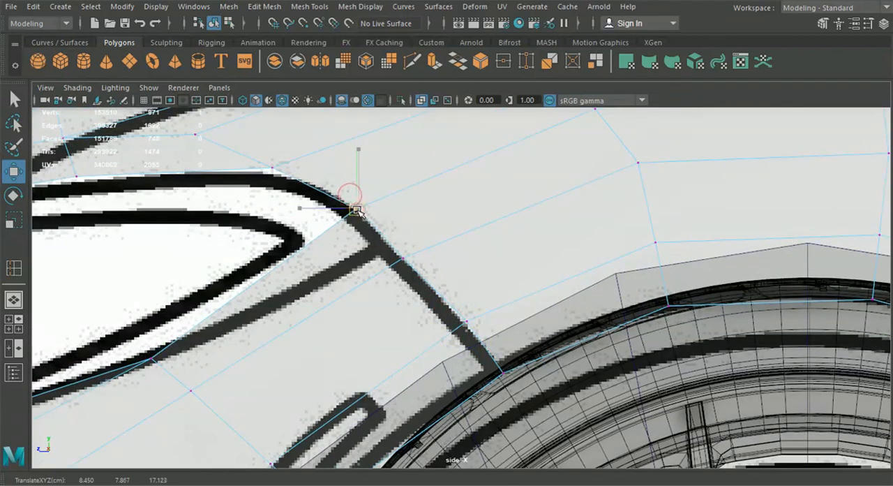
Step: In the front view, adjust the headlight's rear corner vertex and move the vertex just outside it outward
click(14, 300)
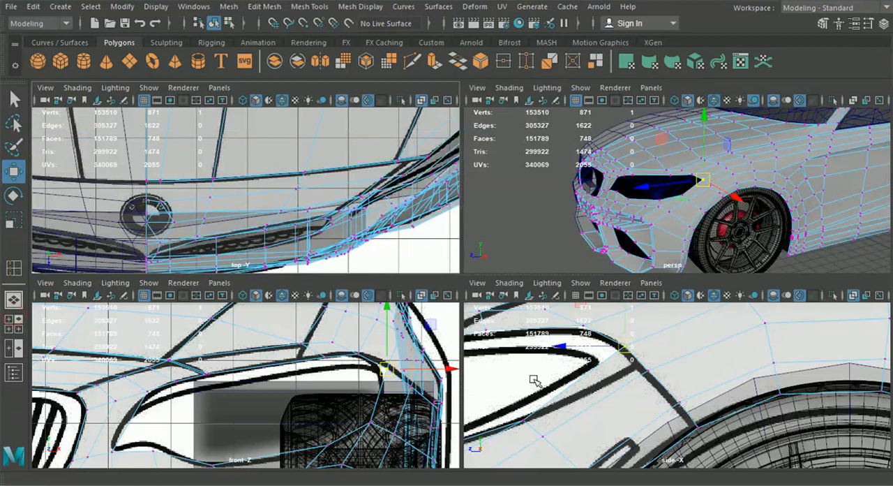
key(space)
mouse_move(731, 262)
mouse_down()
mouse_move(723, 259)
mouse_move(733, 254)
mouse_up()
click(771, 302)
drag(819, 296, 830, 296)
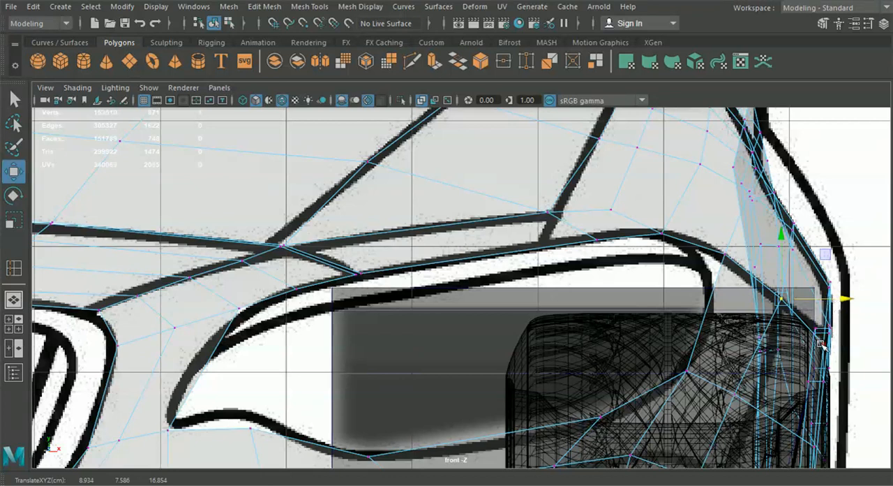
Step: Reposition the headlight's rear corner vertex using the side and top views, and return to object mode in the perspective view
click(15, 324)
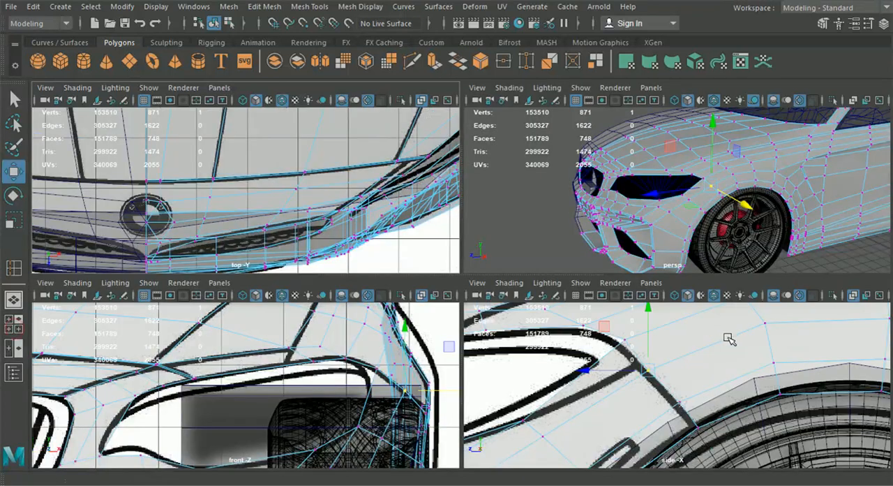
click(627, 342)
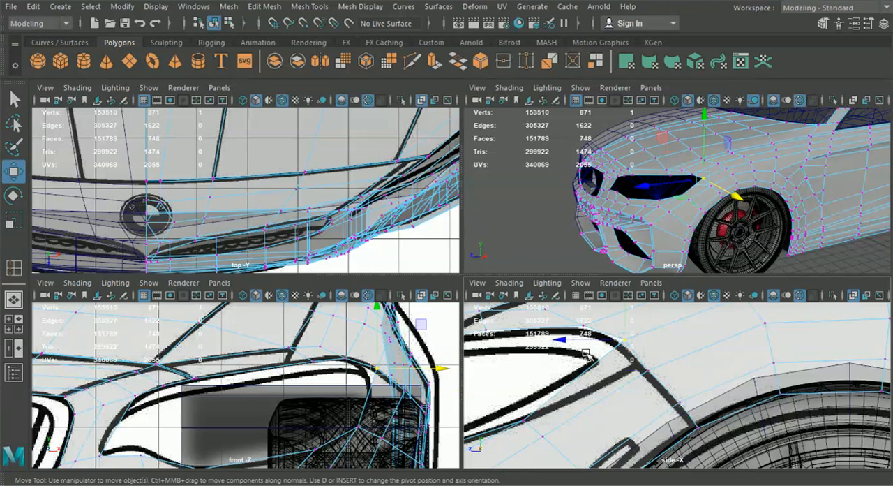
drag(570, 344, 565, 341)
alt+middle_drag(283, 116, 144, 199)
alt+middle_drag(358, 165, 249, 247)
alt+middle_drag(264, 210, 274, 223)
drag(328, 243, 330, 240)
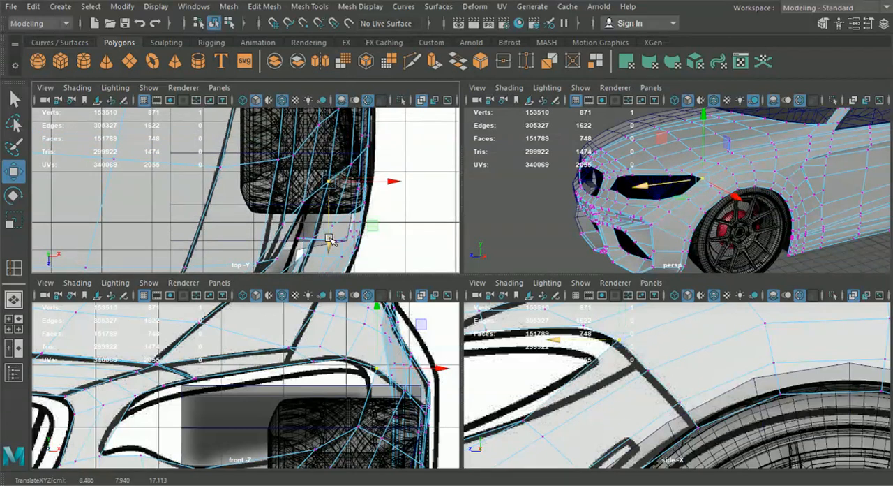
key(space)
alt+drag(628, 215, 530, 209)
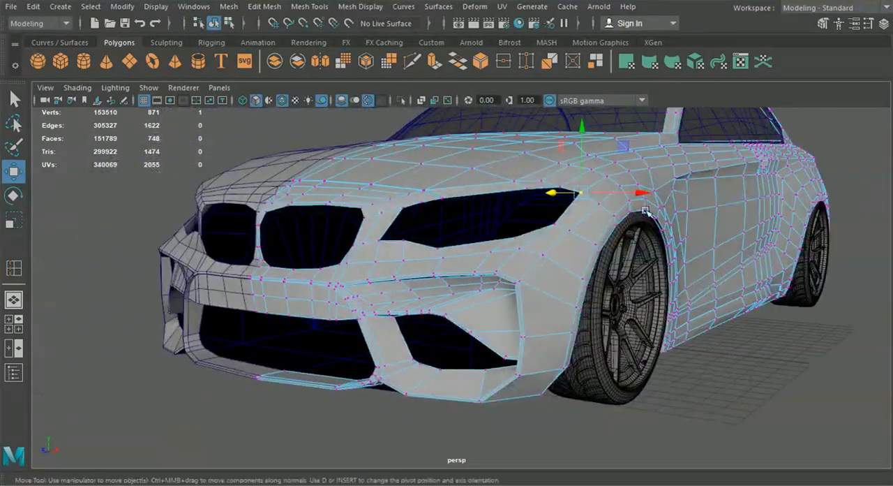
click(214, 24)
click(125, 210)
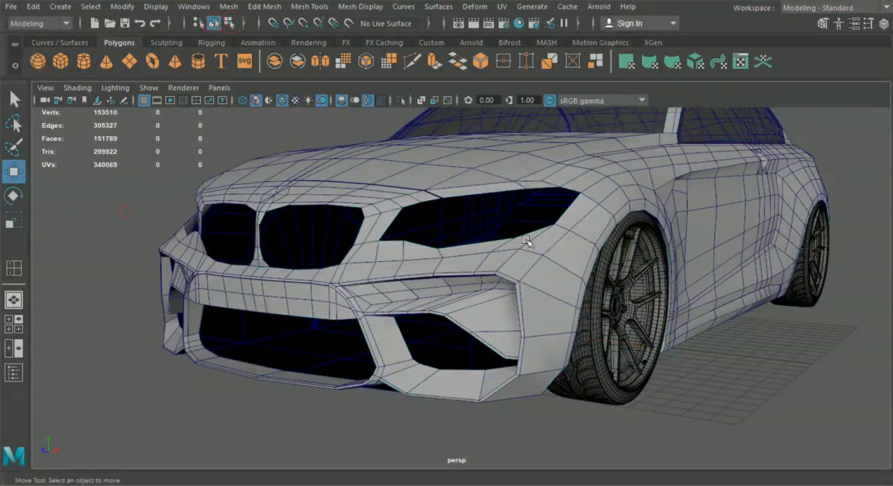
Step: In the perspective view, shift the two fender vertices beside the headlight's rear end sideways to smooth the surface
click(462, 191)
alt+drag(470, 213, 507, 247)
scroll(465, 245, up, 2)
right_drag(506, 193, 444, 101)
alt+middle_drag(564, 168, 492, 209)
scroll(553, 255, up, 4)
drag(660, 223, 669, 222)
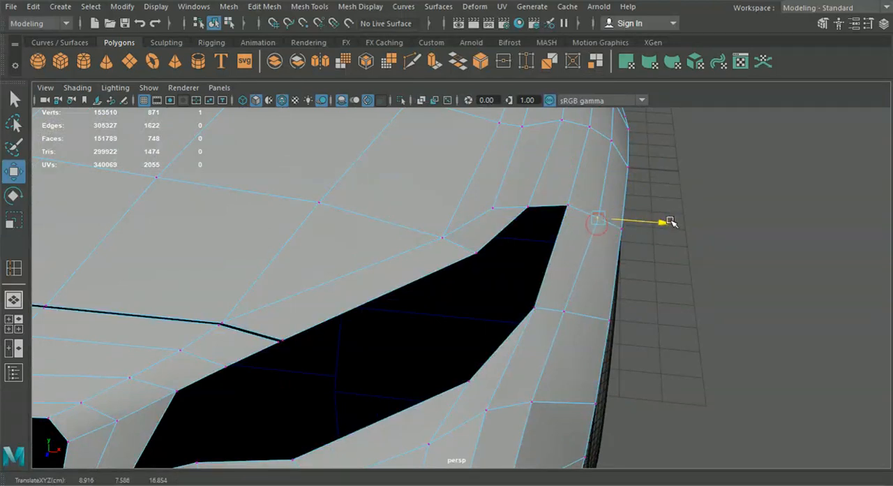
click(572, 304)
drag(626, 317, 630, 317)
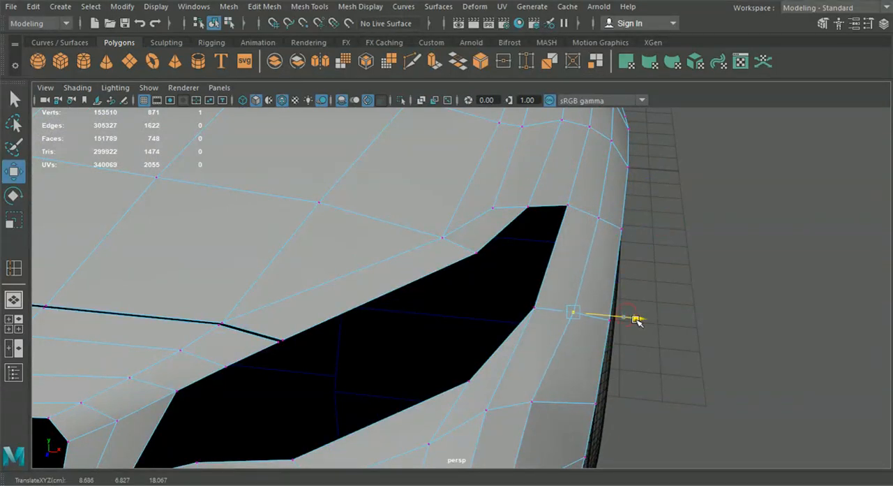
Step: Adjust the next row of body vertices running below the headlight one by one to even out the curvature
alt+middle_drag(626, 339, 644, 258)
click(554, 312)
drag(624, 315, 626, 316)
click(522, 313)
drag(567, 316, 573, 319)
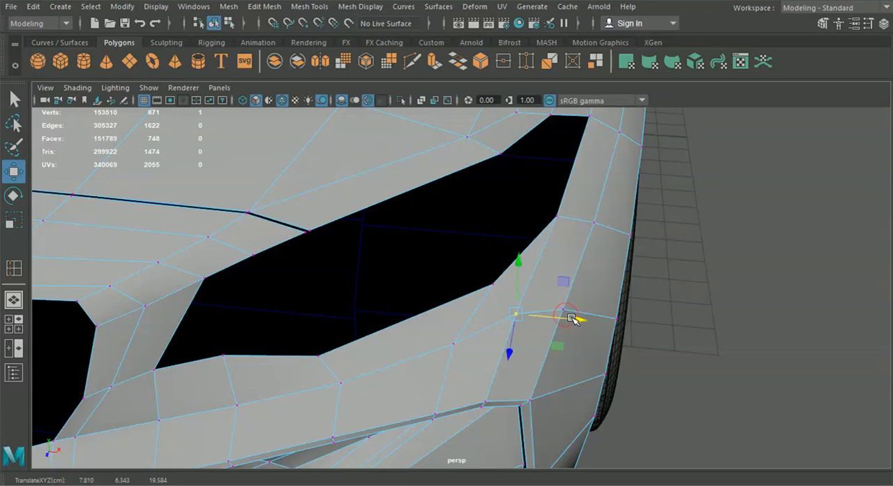
click(458, 343)
drag(488, 345, 355, 312)
scroll(450, 387, down, 3)
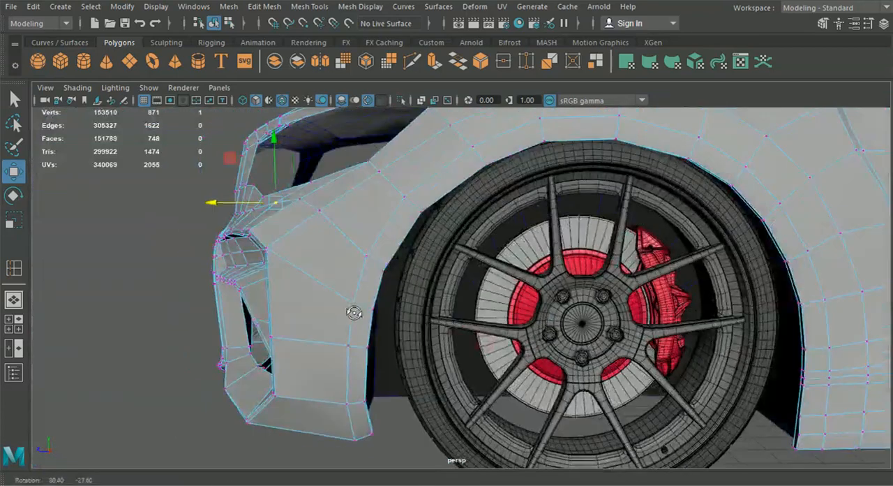
alt+middle_drag(353, 311, 373, 383)
alt+drag(382, 331, 448, 336)
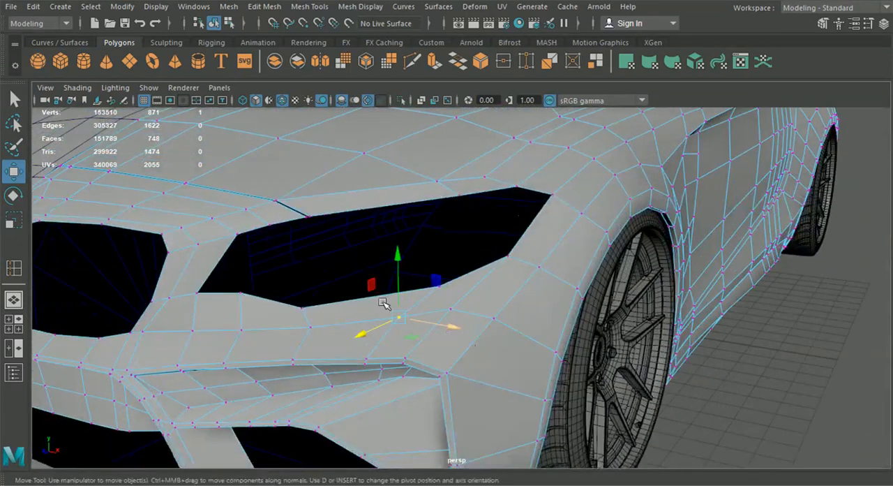
Step: Select the border edges around the headlight opening and extrude them inward into the body
right_drag(340, 208, 339, 64)
scroll(343, 146, up, 3)
alt+middle_drag(343, 146, 390, 233)
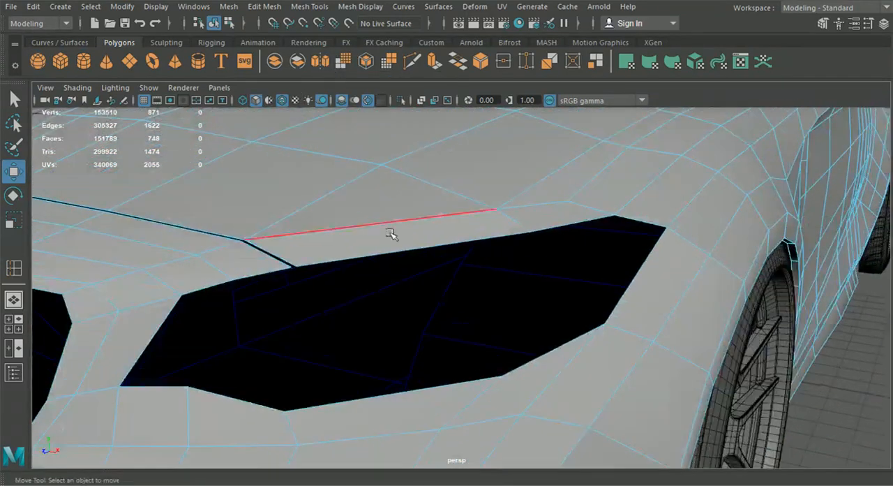
click(274, 274)
shift+click(175, 310)
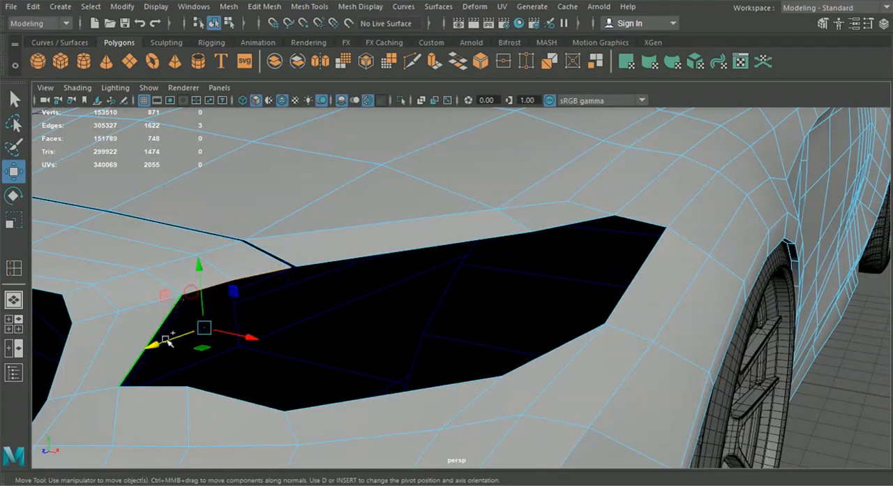
shift+click(231, 392)
shift+click(318, 408)
shift+click(540, 361)
shift+click(621, 301)
shift+click(650, 220)
shift+click(600, 217)
shift+click(504, 235)
scroll(558, 263, down, 5)
alt+drag(556, 284, 472, 263)
key(ctrl+e)
scroll(473, 263, up, 3)
alt+middle_drag(473, 262, 499, 257)
alt+drag(482, 169, 451, 302)
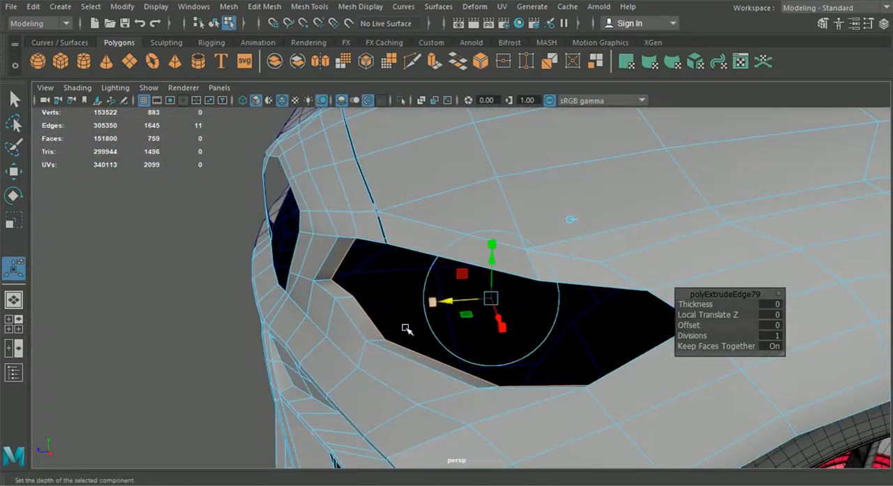
alt+drag(409, 326, 442, 330)
Step: Select three inner vertices along the extruded rim's lower edge near the grille side and raise them
right_drag(308, 297, 268, 94)
alt+drag(286, 139, 283, 346)
click(331, 255)
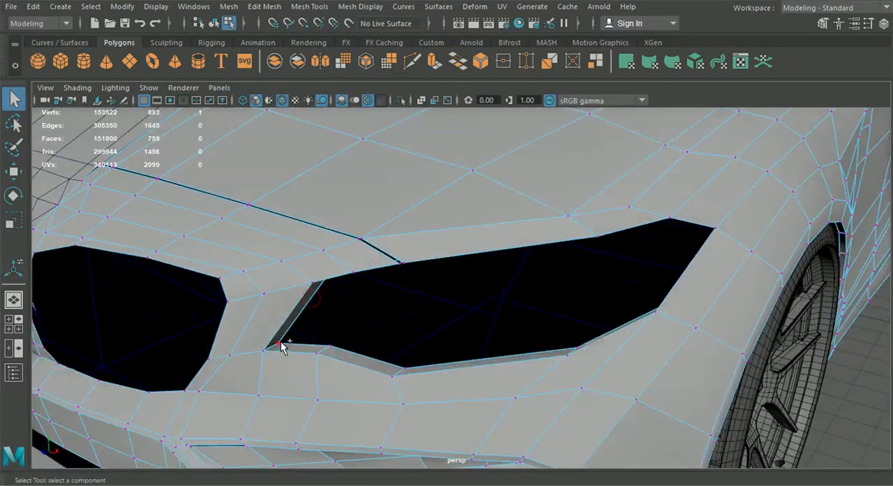
alt+drag(293, 336, 392, 353)
alt+drag(385, 338, 299, 359)
click(302, 351)
shift+click(442, 354)
shift+click(436, 356)
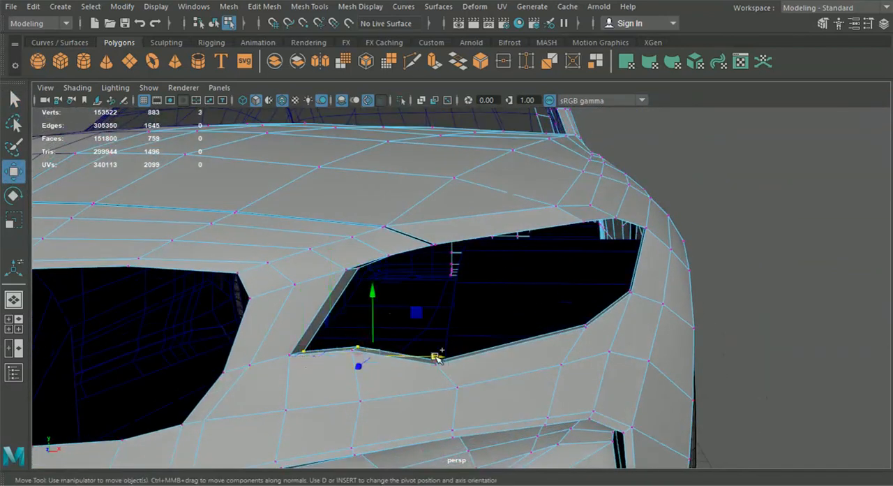
drag(376, 291, 384, 287)
Step: Adjust individual inner rim vertices along the headlight's lower edge, from the grille-side corner to the lower rear bend
click(326, 324)
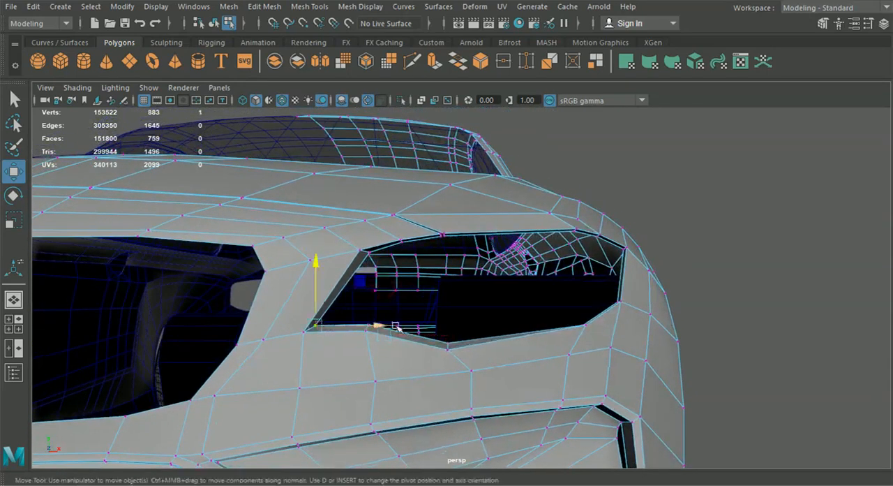
click(383, 326)
alt+drag(388, 327, 493, 348)
click(551, 329)
alt+drag(550, 328, 624, 321)
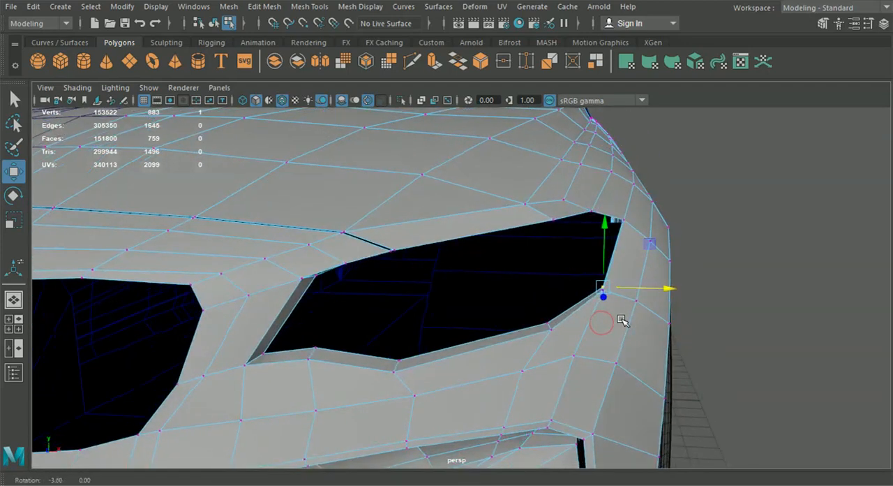
drag(663, 292, 560, 254)
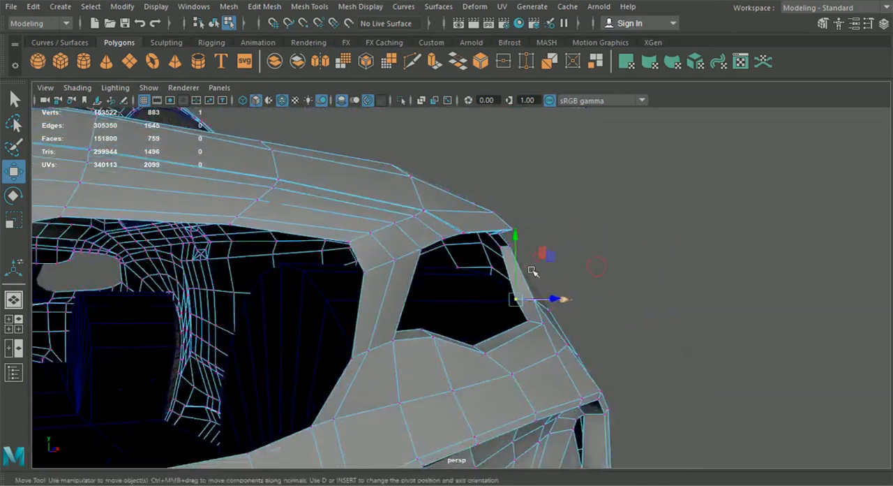
Step: Move the extruded rim's inner vertex at the headlight's rear corner sideways, using the perspective and front views
scroll(560, 254, up, 3)
alt+drag(528, 220, 512, 276)
drag(745, 167, 706, 166)
key(space)
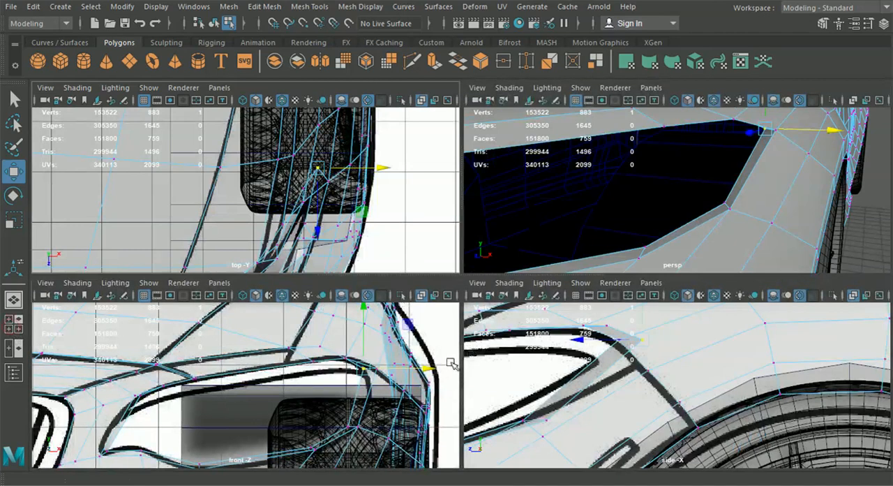
drag(426, 370, 427, 370)
alt+drag(734, 185, 730, 183)
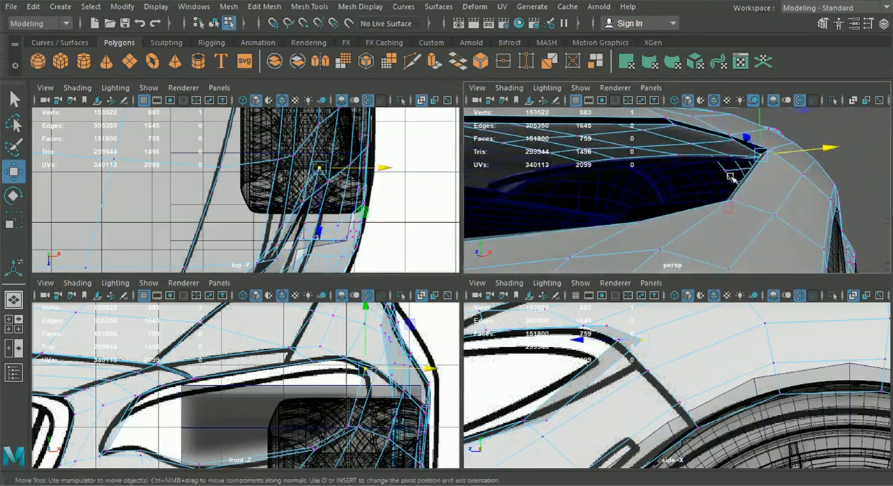
Step: Adjust the inner rim vertices along the headlight's upper edge vertically and maximize the perspective view
click(731, 140)
alt+drag(675, 152, 687, 141)
alt+middle_drag(687, 141, 713, 186)
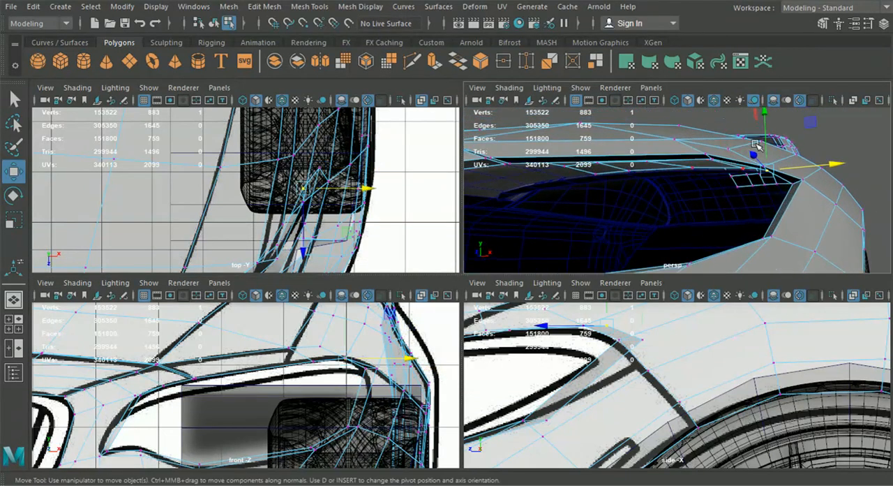
drag(765, 114, 763, 120)
alt+drag(760, 120, 749, 131)
click(712, 163)
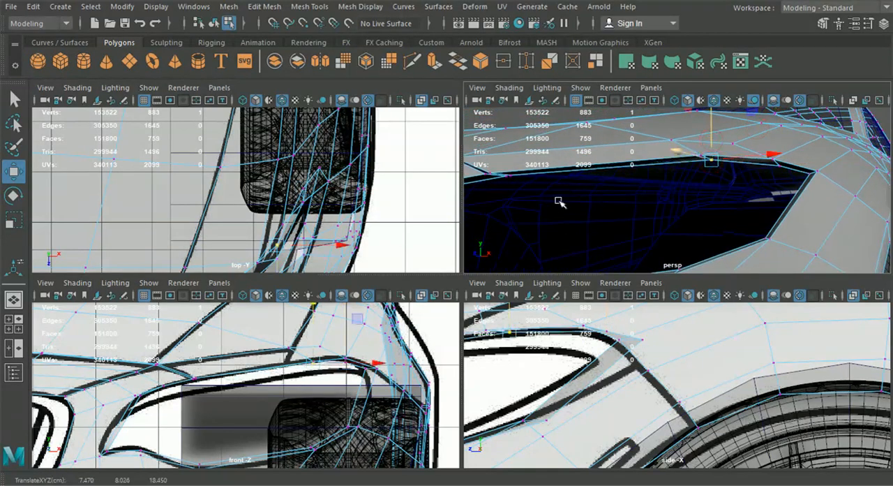
alt+drag(570, 191, 695, 213)
key(space)
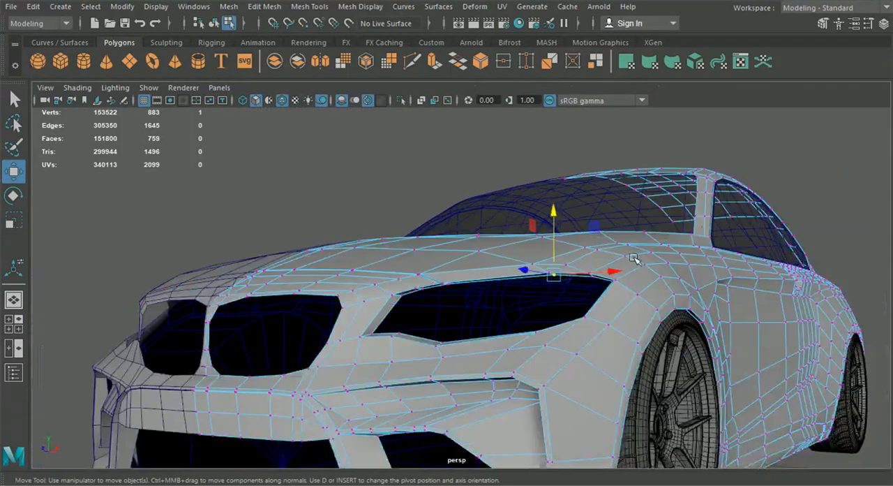
Step: Return to object selection and examine the headlight rim and hood gap from several angles
alt+drag(754, 180, 690, 272)
click(214, 24)
click(736, 273)
alt+drag(733, 298, 587, 354)
alt+drag(796, 419, 542, 335)
click(543, 337)
Step: Select the inner rim vertex at the headlight's grille-side corner and adjust its position
right_drag(528, 105, 523, 97)
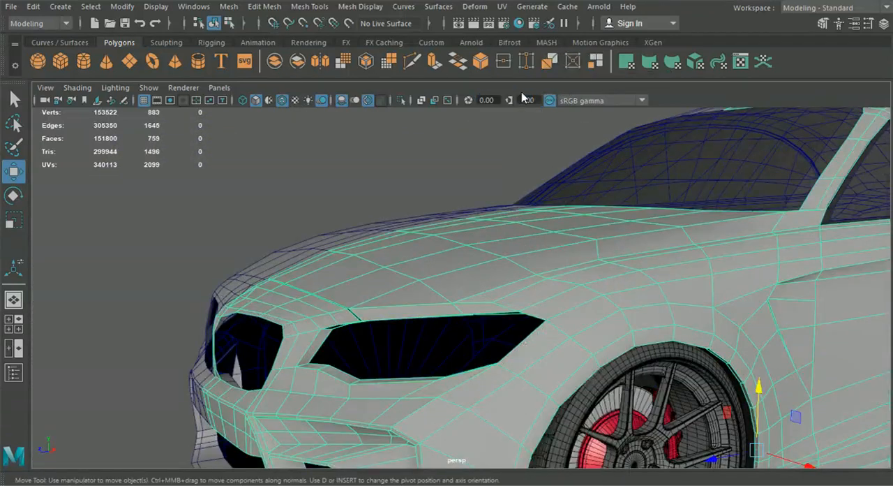
scroll(517, 349, up, 5)
click(499, 364)
alt+drag(554, 402, 643, 378)
alt+drag(605, 355, 554, 431)
scroll(538, 428, up, 3)
alt+middle_drag(554, 431, 603, 357)
drag(473, 331, 510, 392)
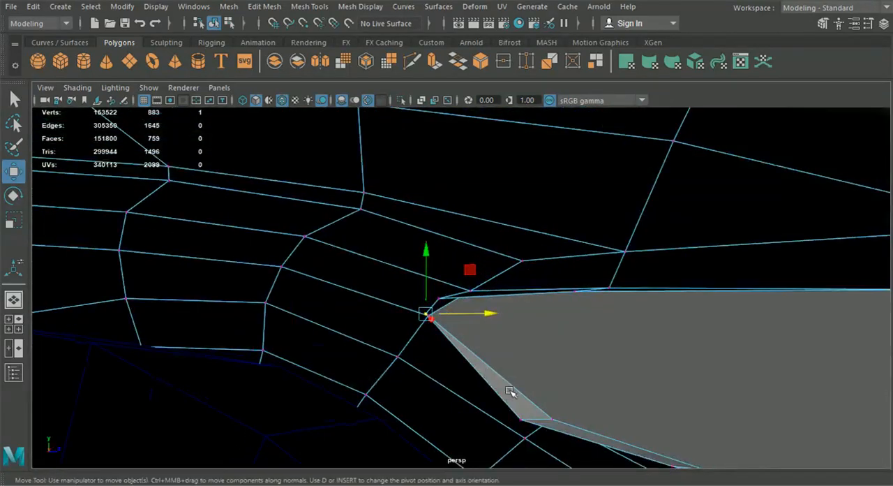
Step: Move the inner rim vertices along the headlight's upper edge forward, from the rear corner to the middle
alt+drag(519, 421, 439, 383)
click(560, 196)
alt+drag(524, 193, 349, 221)
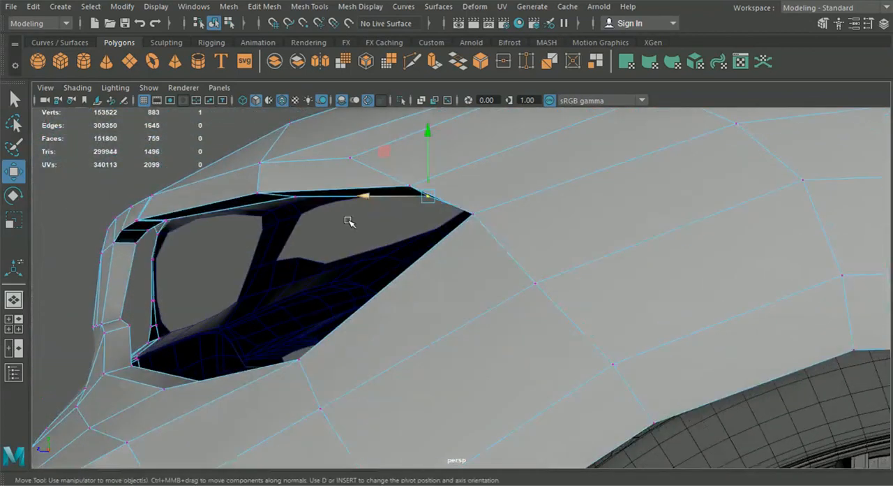
click(297, 199)
drag(261, 200, 249, 201)
scroll(273, 255, down, 4)
alt+drag(297, 322, 314, 331)
Step: Try to insert an edge loop across the front fender from the headlight's rear corner down to the wheel arch
click(229, 25)
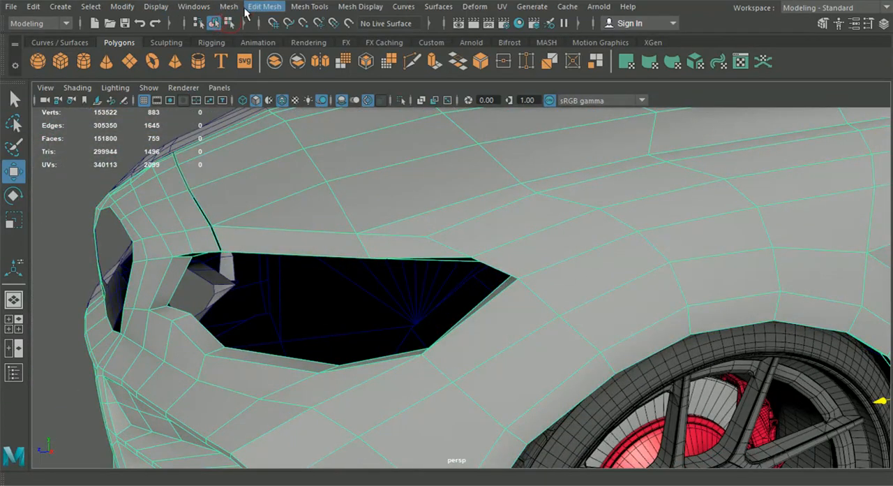
click(231, 7)
mouse_move(309, 6)
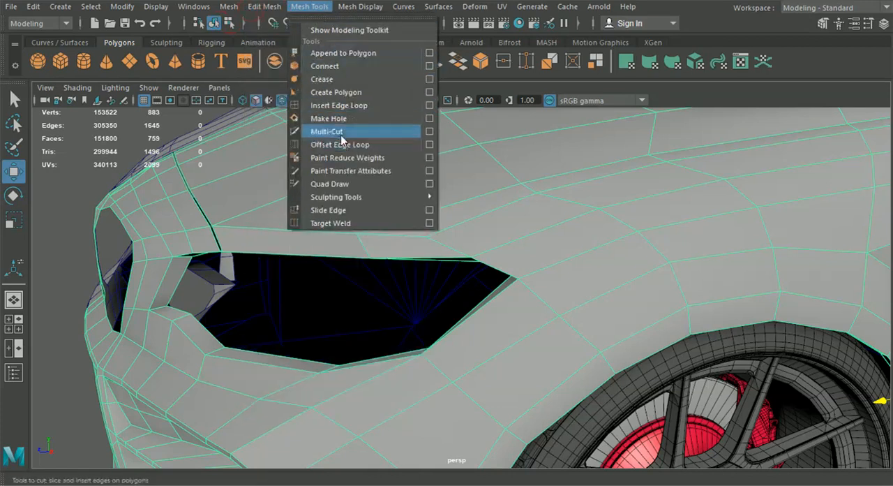
click(339, 105)
alt+drag(530, 328, 494, 300)
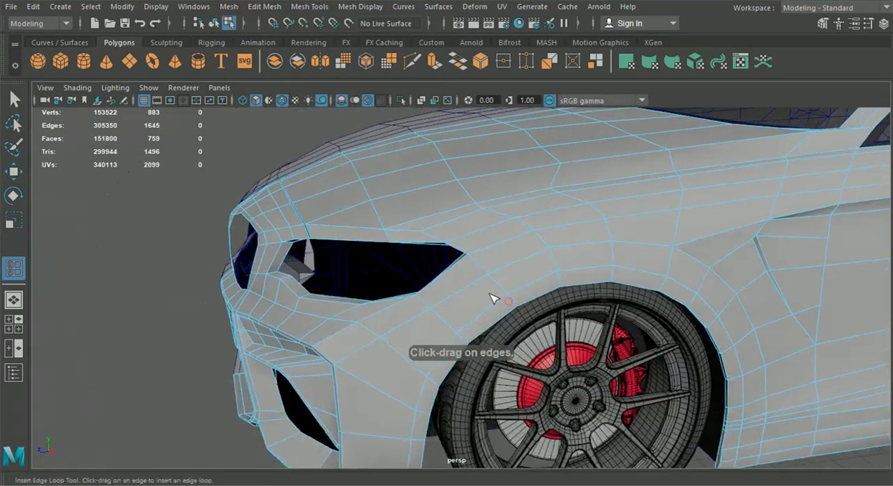
scroll(496, 298, up, 5)
click(526, 268)
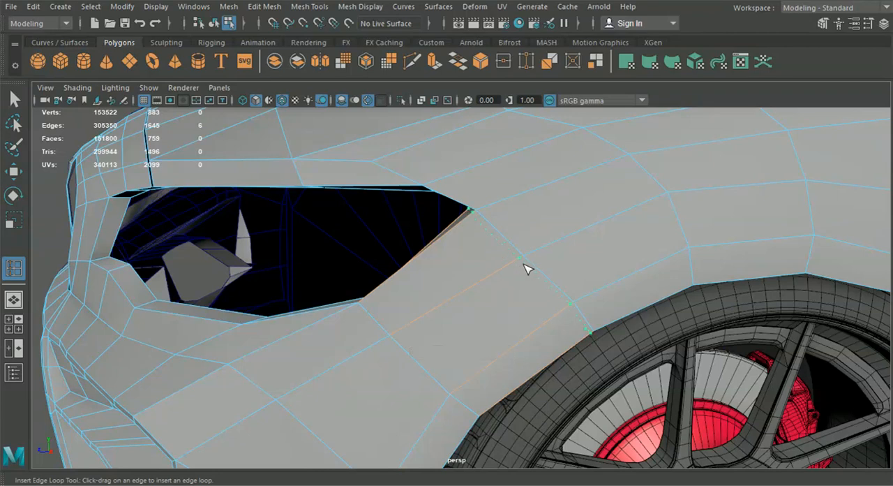
click(527, 269)
scroll(518, 285, down, 3)
alt+drag(518, 285, 499, 300)
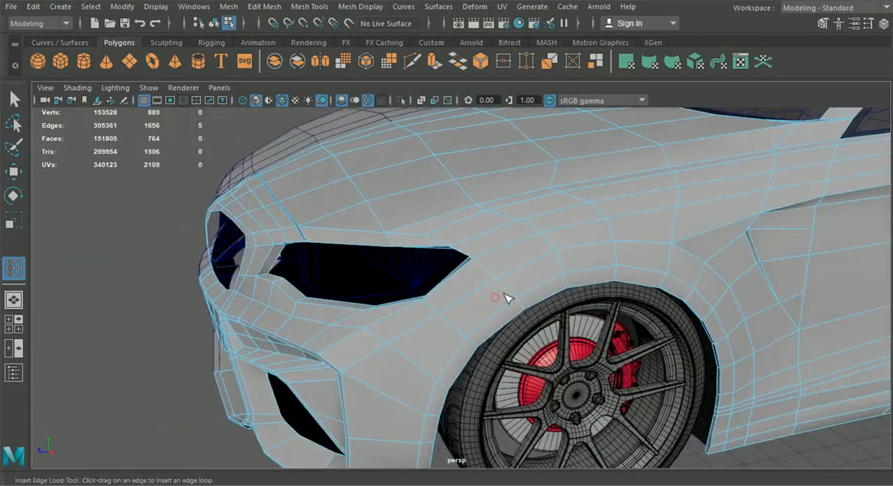
key(ctrl+z)
Step: Try another placement of the fender edge loop beside the existing edge line and undo it
scroll(520, 295, up, 8)
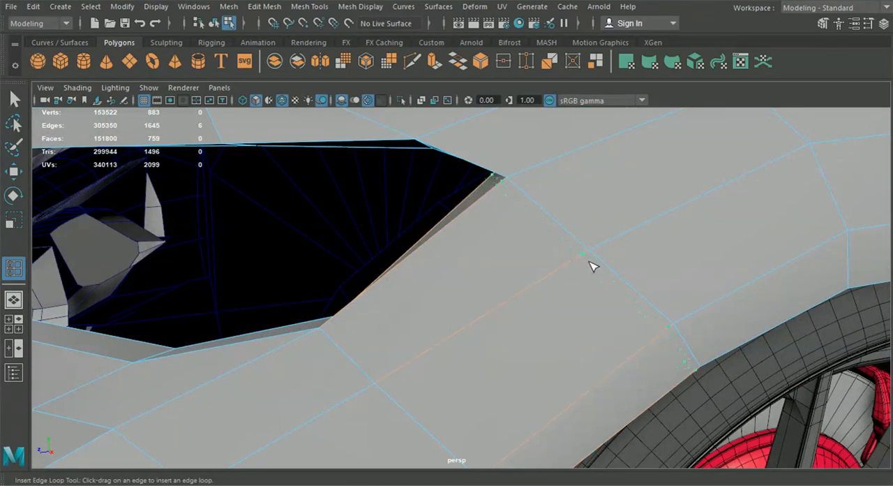
click(592, 266)
scroll(584, 295, down, 8)
alt+drag(584, 295, 510, 304)
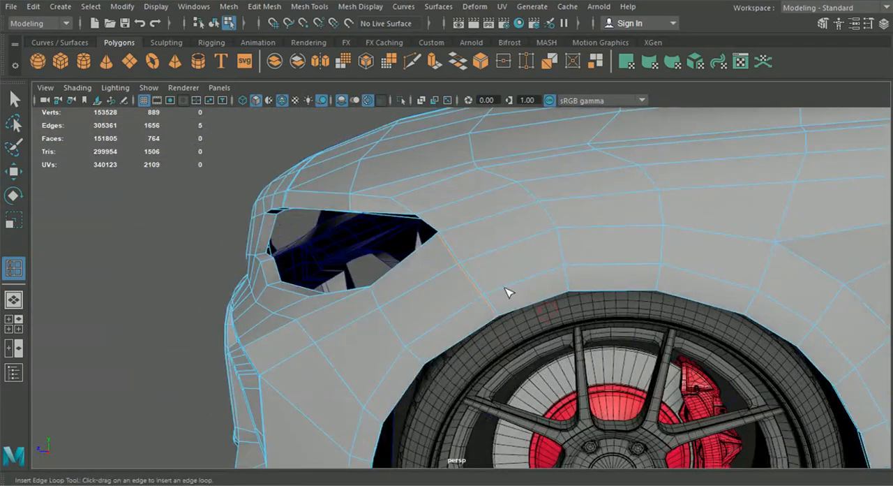
key(ctrl+z)
Step: Insert an edge loop tight against the fender edge line running from the headlight's rear corner to the wheel arch
scroll(479, 273, up, 5)
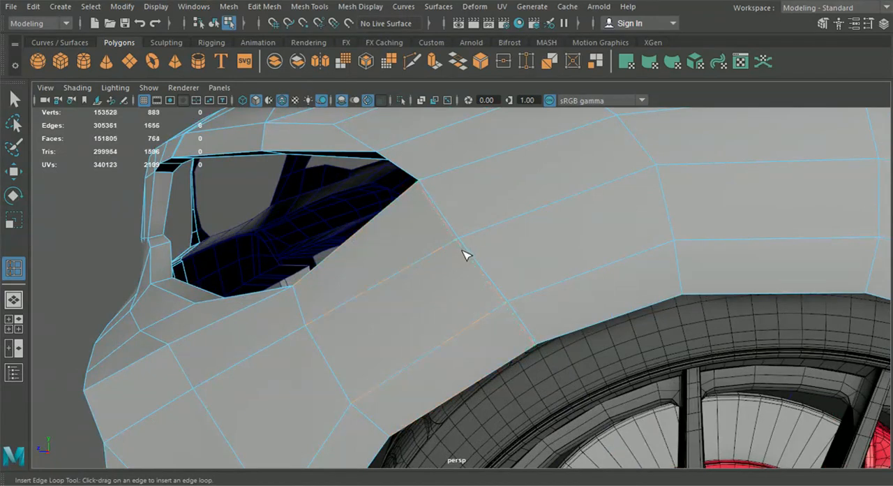
click(464, 250)
scroll(474, 297, down, 5)
Step: Delete the narrow strip of faces between the headlight's rear corner and the wheel arch, and return to object selection
key(q)
right_drag(498, 97, 497, 180)
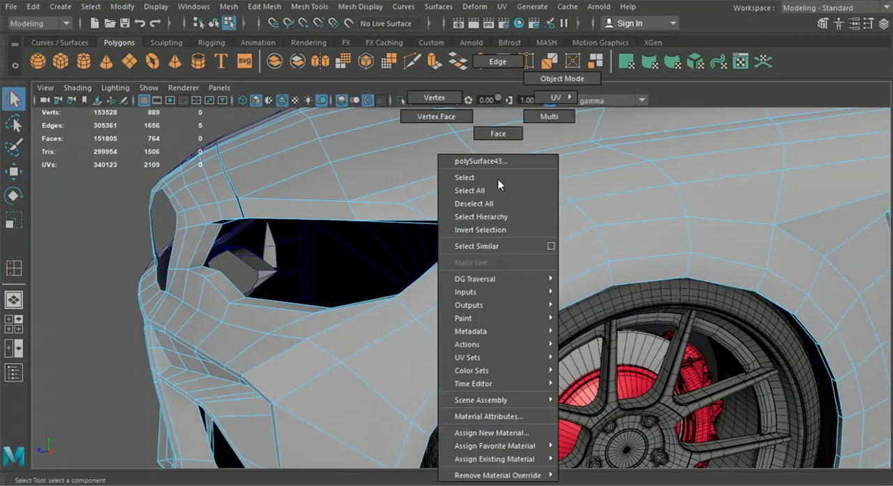
right_drag(497, 126, 498, 130)
scroll(528, 207, up, 5)
click(532, 207)
shift+double_click(588, 253)
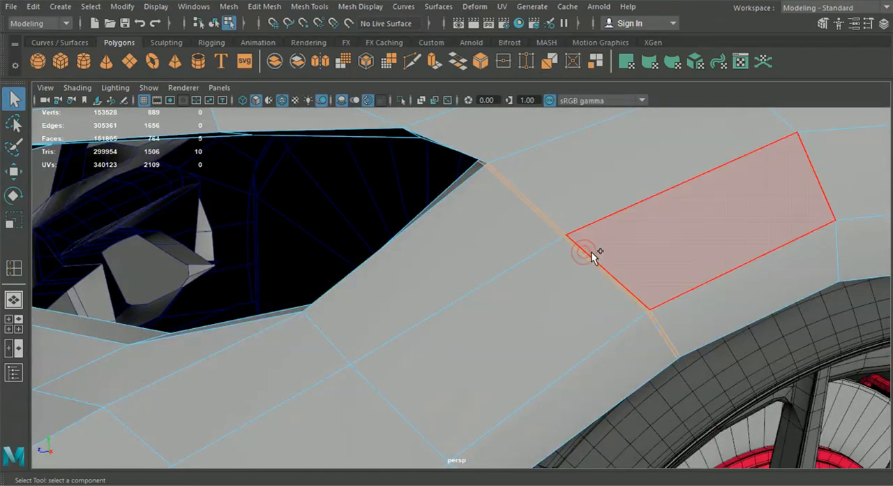
key(Delete)
scroll(591, 253, down, 6)
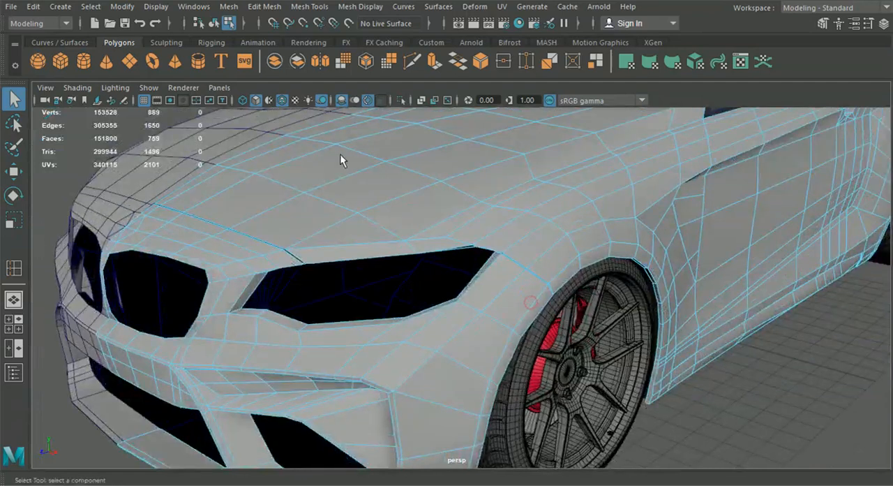
click(214, 24)
click(729, 432)
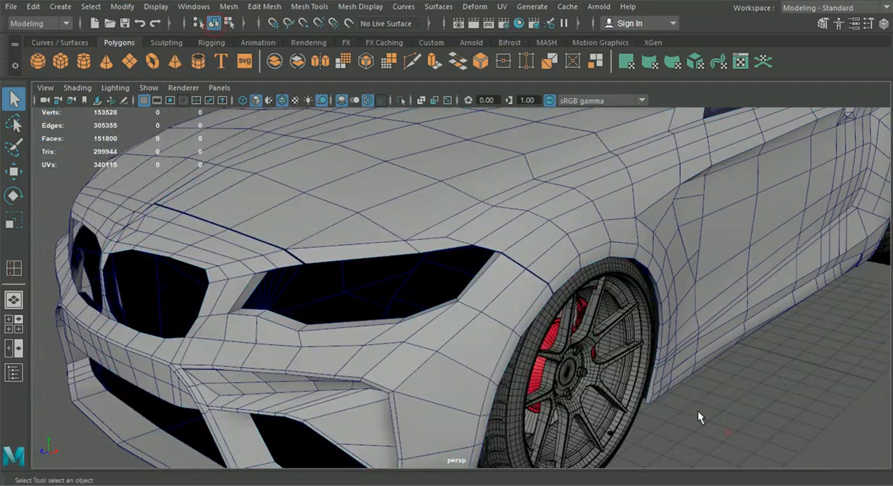
Step: Merge the two pairs of overlapping vertices at the bottom of the kidney grille opening beside the car's centre line
scroll(572, 333, down, 5)
click(444, 300)
alt+drag(444, 303, 474, 285)
scroll(440, 287, up, 1)
scroll(406, 294, up, 1)
right_drag(399, 104, 381, 109)
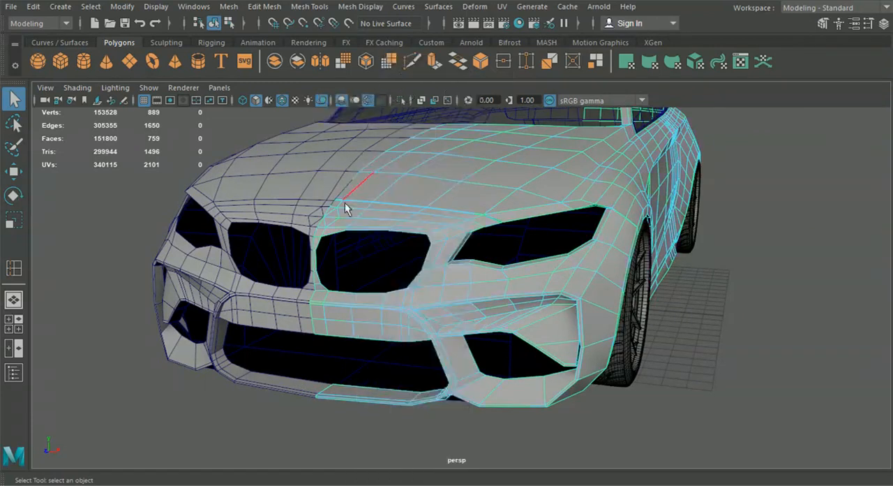
alt+drag(335, 231, 408, 282)
scroll(391, 280, up, 4)
scroll(408, 282, up, 2)
right_drag(398, 352, 329, 120)
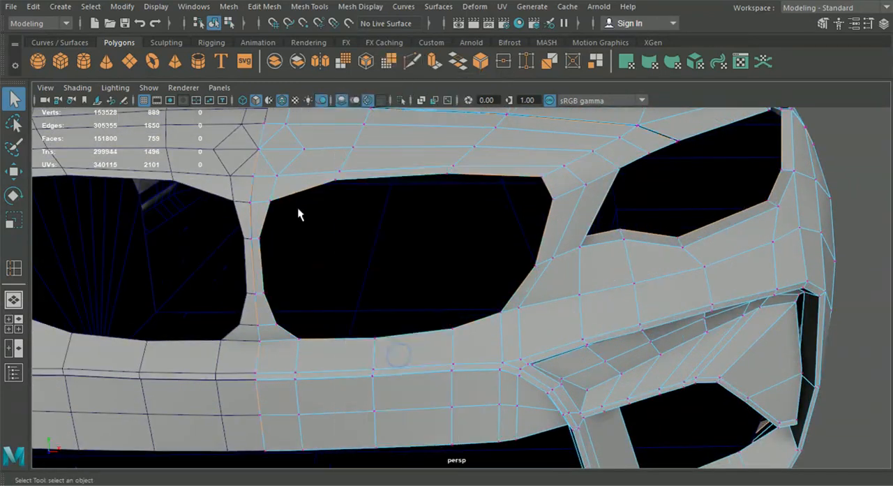
click(298, 339)
click(309, 6)
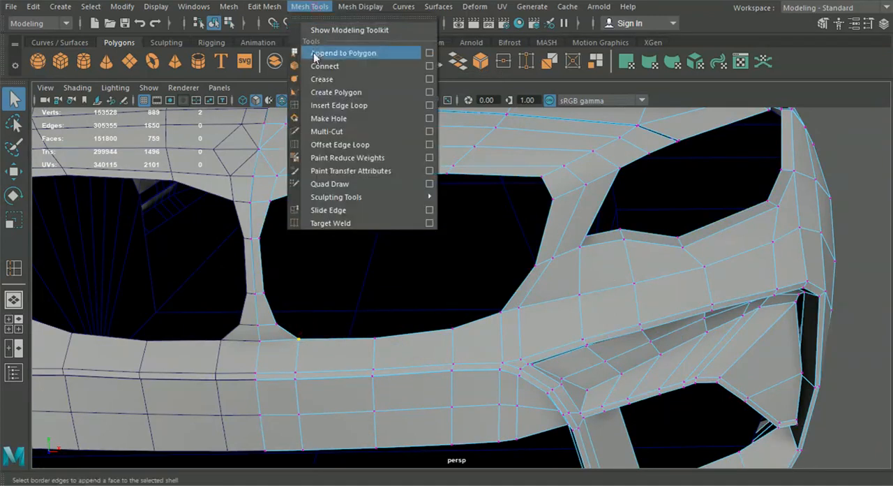
mouse_move(265, 6)
click(294, 132)
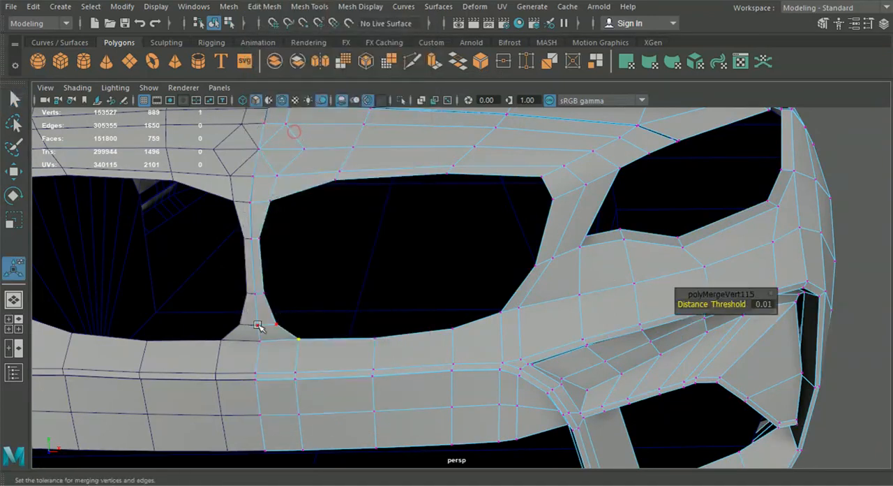
drag(273, 350, 277, 351)
key(g)
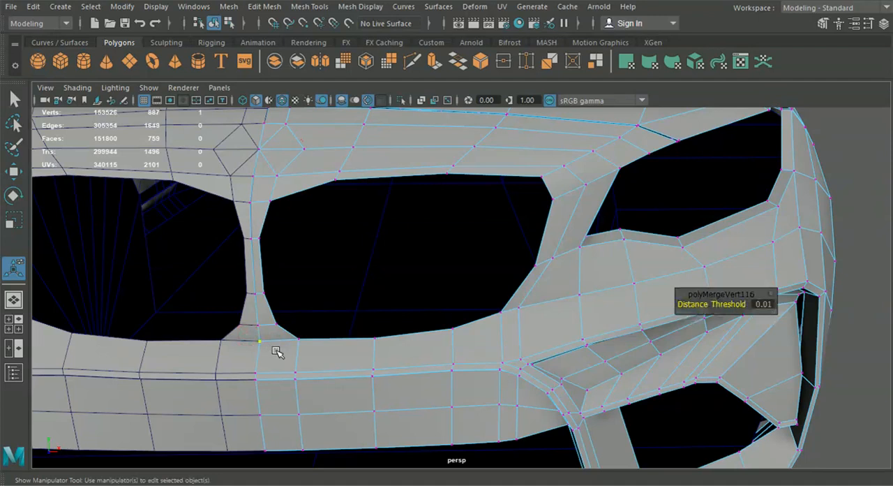
Step: Extrude the border edges of the body half's kidney grille opening inward to form a rim
right_drag(281, 183, 281, 66)
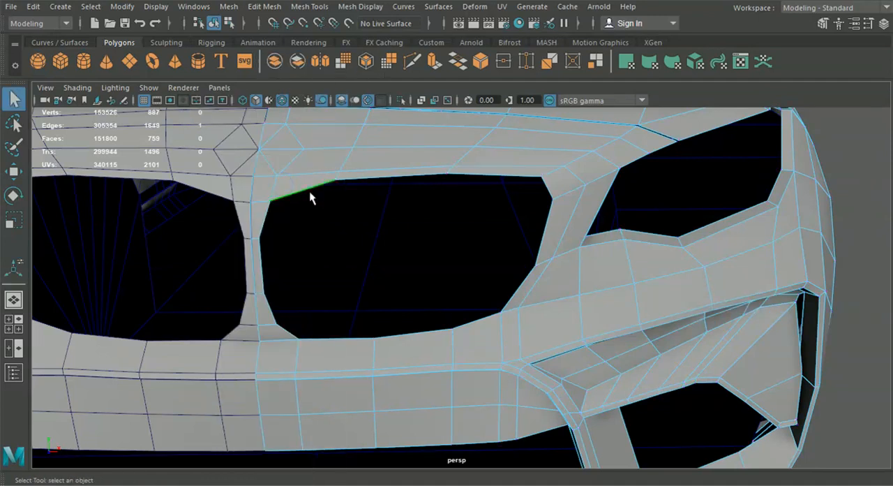
alt+drag(364, 243, 314, 249)
key(ctrl+e)
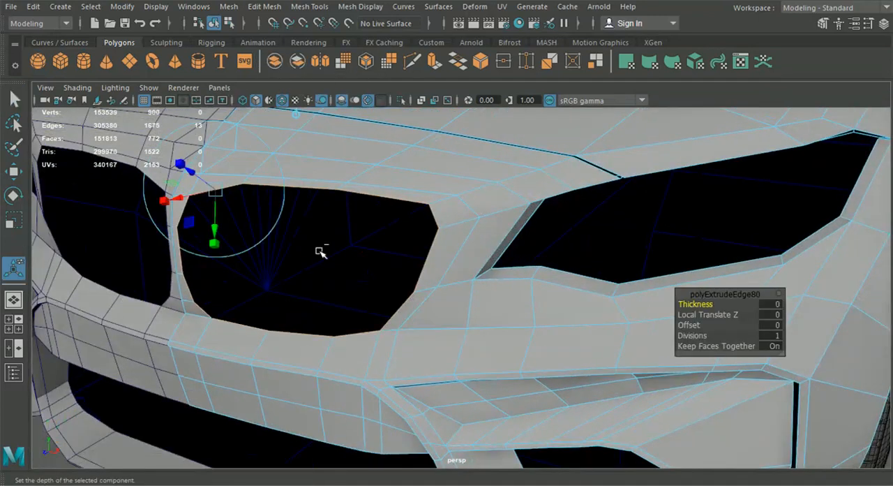
click(295, 115)
alt+middle_drag(336, 173, 400, 158)
click(368, 187)
drag(367, 246, 367, 247)
alt+drag(367, 247, 326, 264)
drag(267, 269, 410, 196)
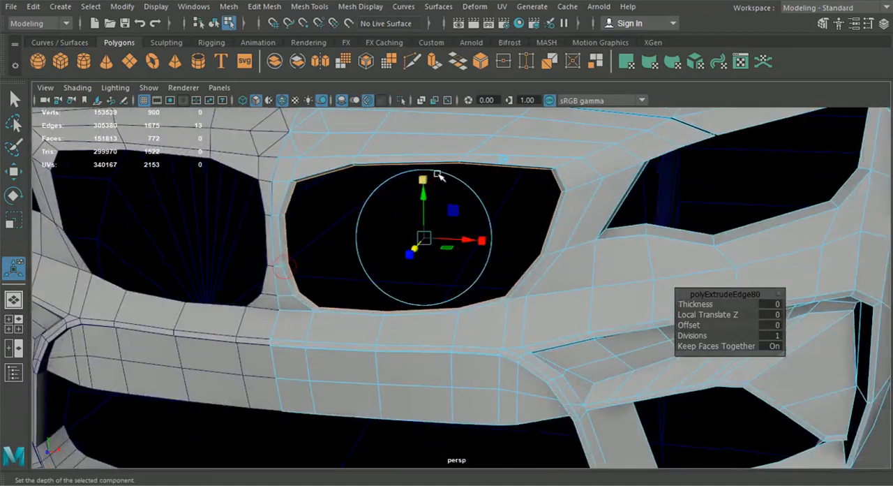
mouse_move(482, 249)
mouse_down()
mouse_move(462, 269)
mouse_move(467, 243)
mouse_move(488, 251)
mouse_up()
Step: Extrude the kidney grille rim's inner border again, deeper into the body, and return to object selection
alt+drag(453, 131, 342, 179)
key(ctrl+e)
alt+drag(360, 142, 358, 179)
click(346, 115)
drag(285, 252, 434, 247)
scroll(300, 272, down, 5)
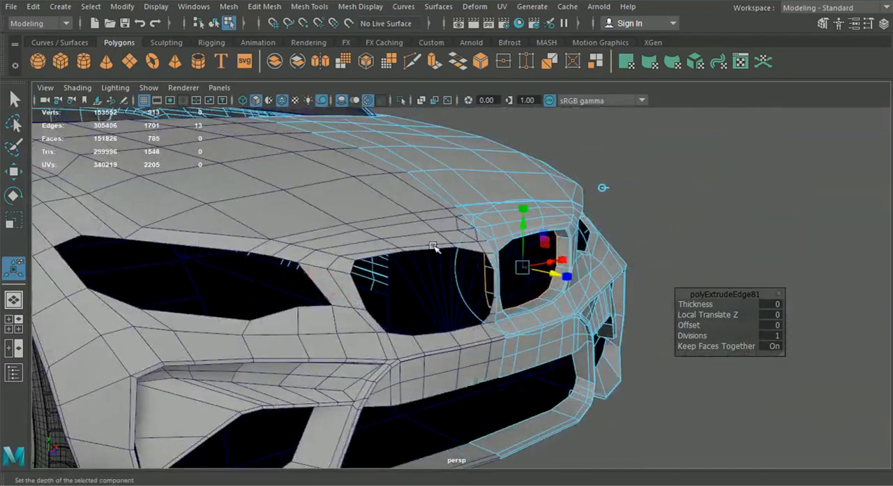
click(213, 23)
click(702, 214)
Step: Separate the selected car body half into its disconnected mesh parts and clear the selection
scroll(722, 247, down, 4)
alt+drag(722, 247, 596, 268)
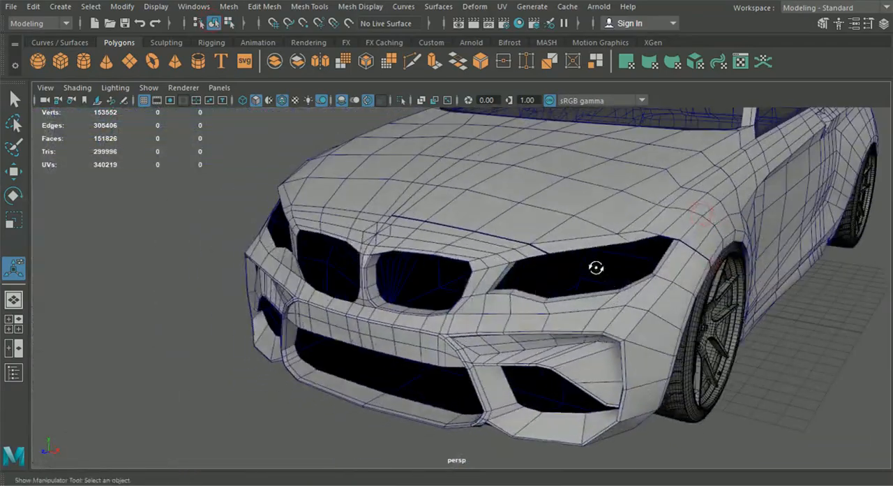
alt+drag(417, 314, 465, 318)
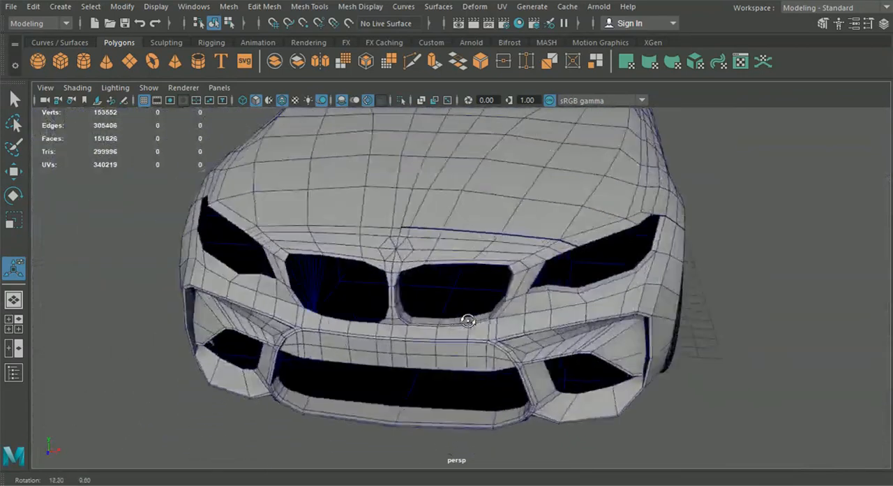
scroll(462, 313, down, 3)
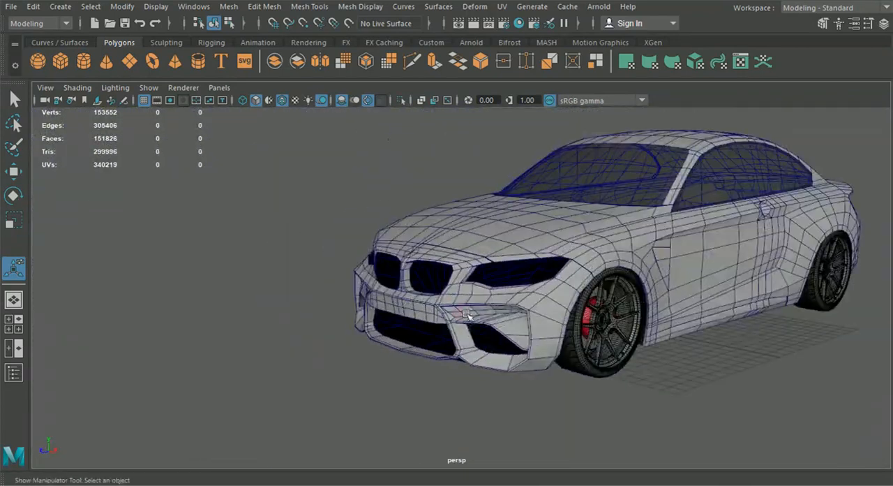
key(ctrl+e)
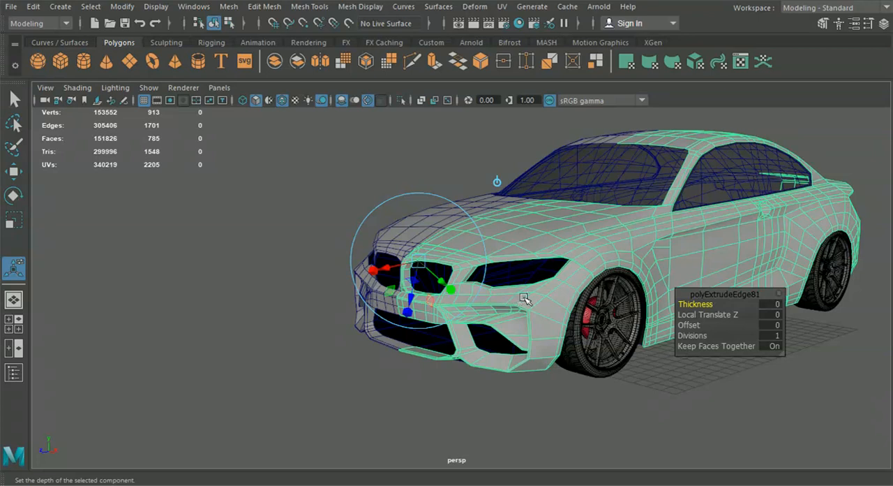
click(271, 8)
mouse_move(229, 7)
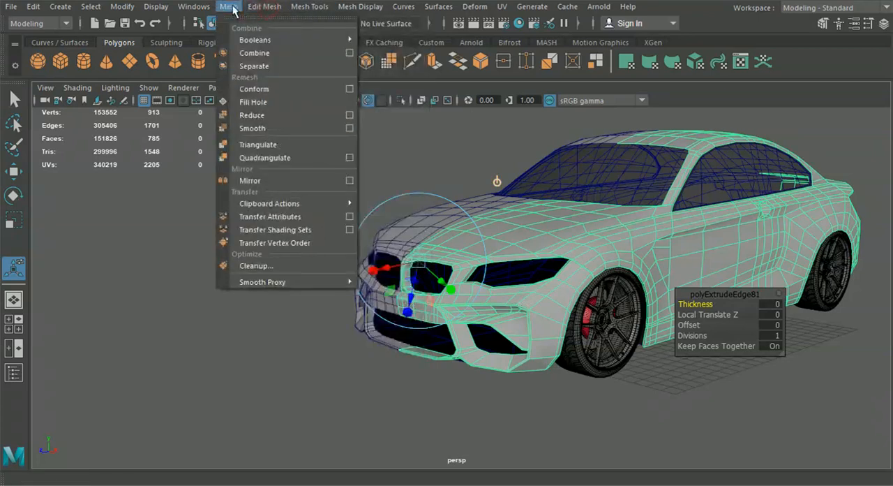
click(258, 70)
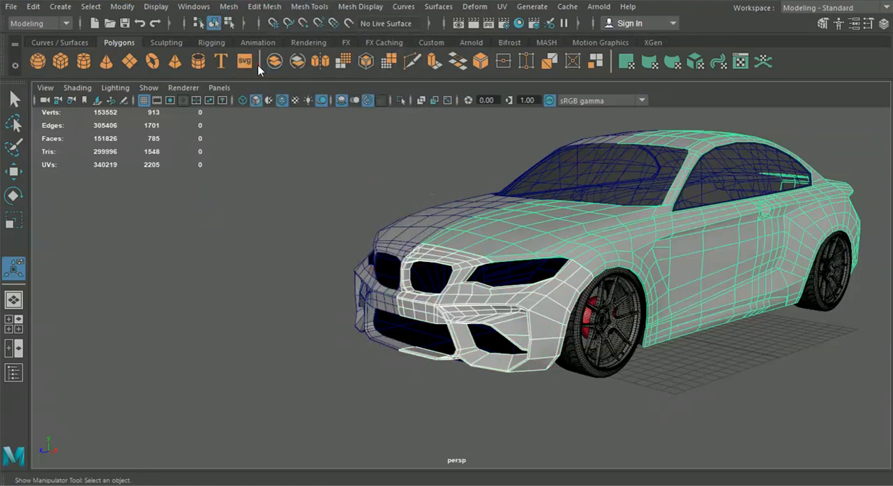
click(217, 24)
alt+drag(360, 391, 322, 373)
click(323, 375)
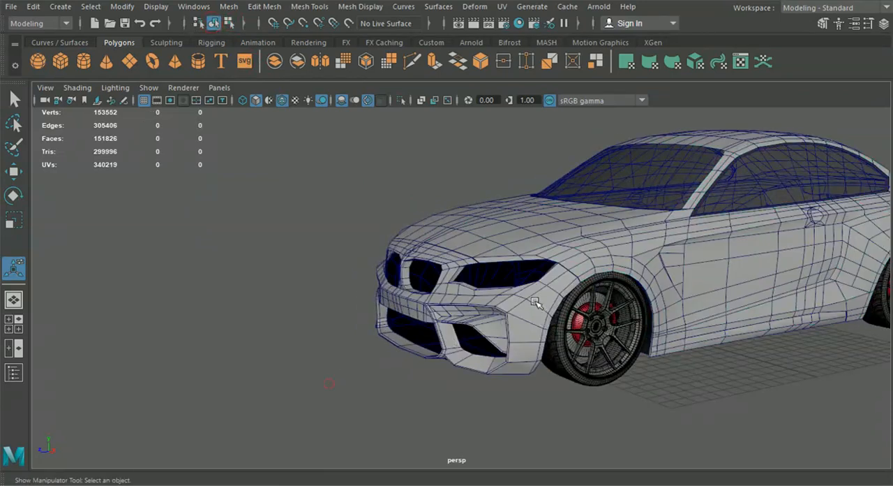
Step: Select the separated front and side body parts and examine them from several angles
click(536, 304)
alt+middle_drag(553, 306, 535, 280)
alt+drag(534, 280, 488, 272)
alt+drag(413, 294, 478, 298)
click(520, 243)
alt+drag(635, 247, 435, 264)
alt+middle_drag(550, 301, 327, 291)
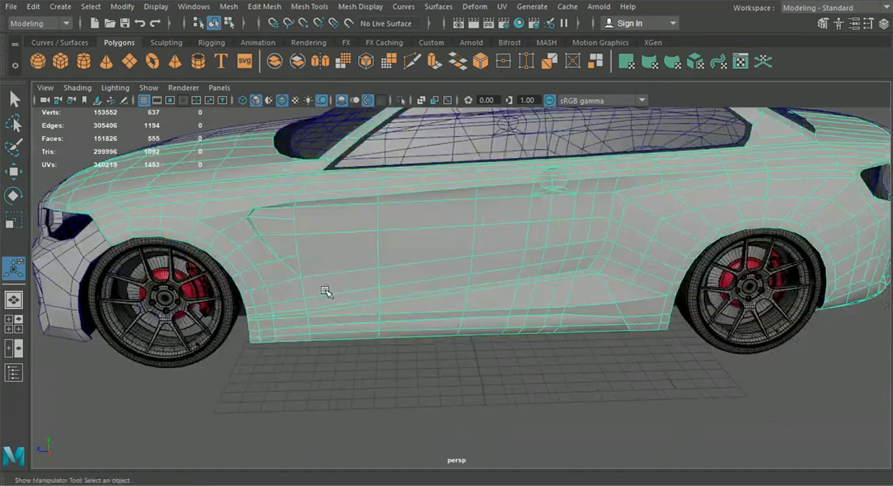
scroll(498, 294, down, 3)
alt+drag(608, 312, 520, 306)
alt+drag(484, 271, 503, 277)
alt+drag(578, 312, 564, 315)
click(606, 350)
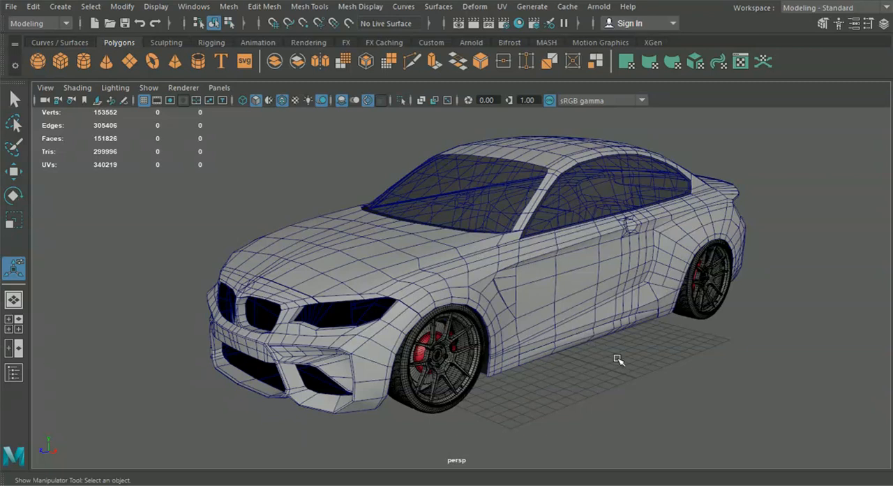
Step: Try to insert an edge loop along the blueprint's sill line on the body half in the side view
alt+drag(592, 318, 339, 319)
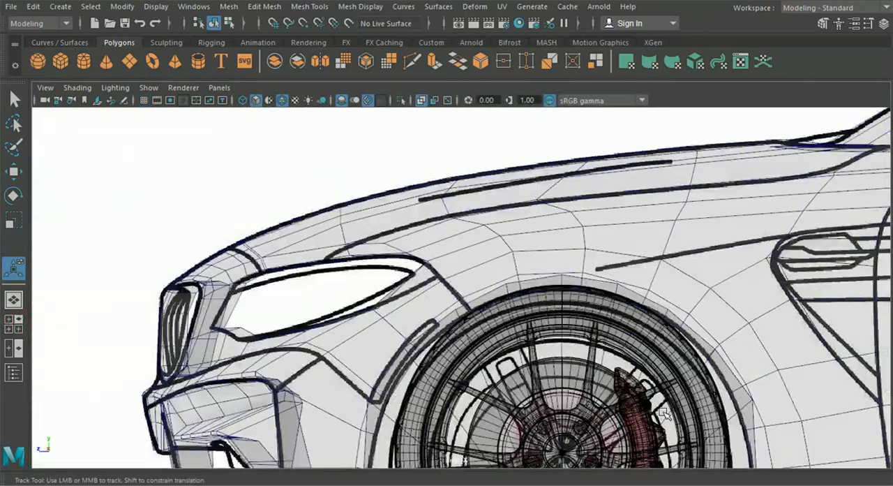
alt+middle_drag(664, 414, 343, 245)
click(359, 329)
alt+middle_drag(759, 331, 357, 313)
click(275, 8)
mouse_move(299, 8)
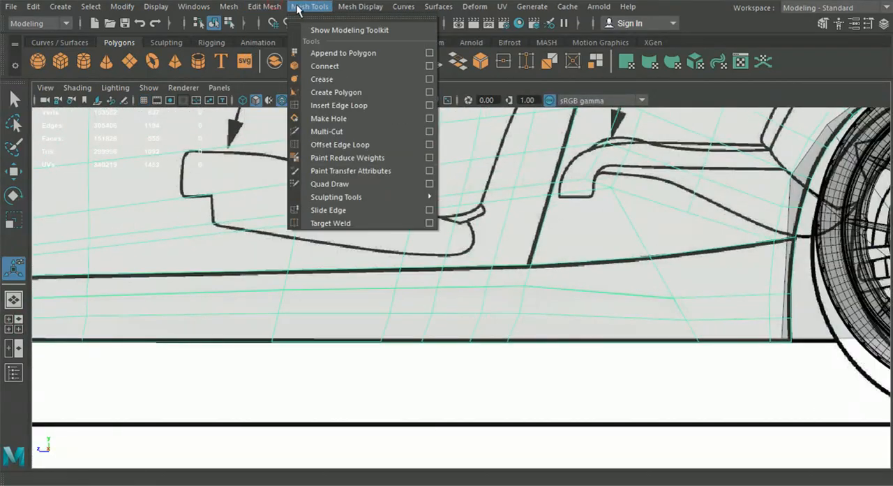
click(340, 106)
scroll(606, 244, up, 5)
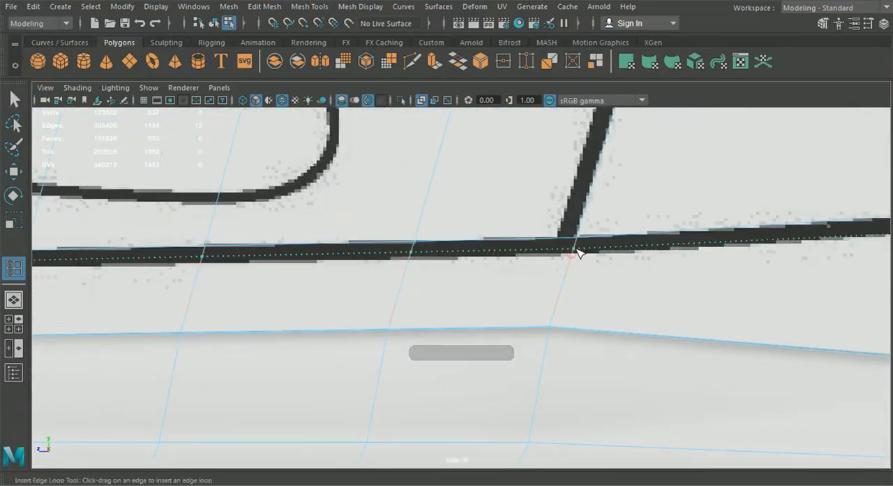
drag(577, 249, 578, 249)
scroll(560, 268, down, 8)
alt+middle_drag(172, 326, 347, 299)
alt+middle_drag(754, 254, 365, 251)
scroll(366, 251, up, 2)
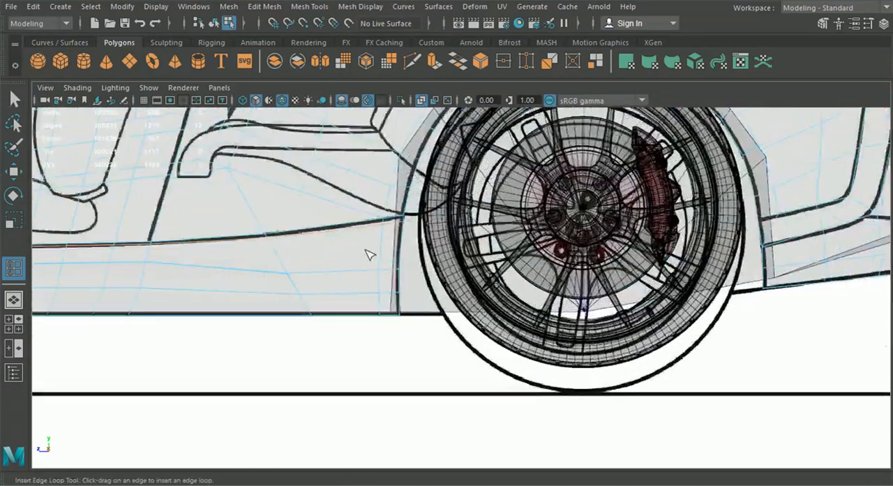
Step: Multi-Cut an edge along the sill line's lower border from the rear wheel arch to just past the door's rear line
scroll(370, 255, up, 3)
click(405, 67)
alt+middle_drag(613, 201, 480, 285)
scroll(482, 285, up, 3)
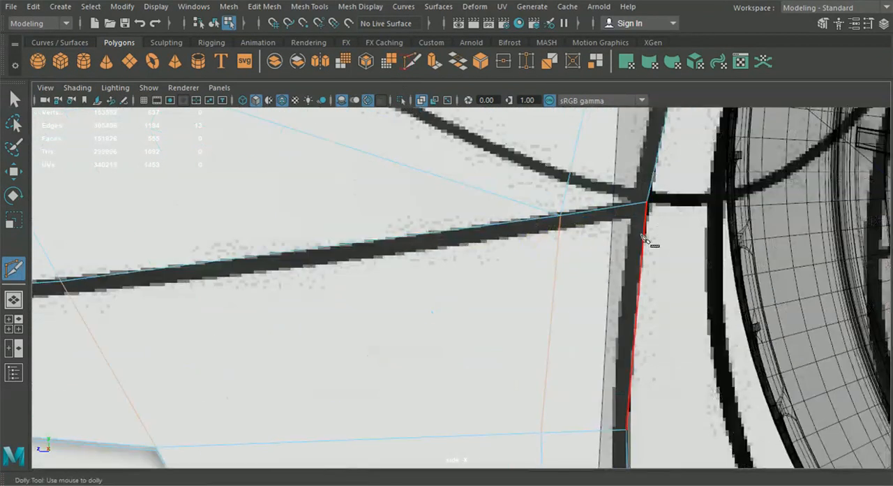
click(560, 227)
alt+middle_drag(151, 311, 431, 300)
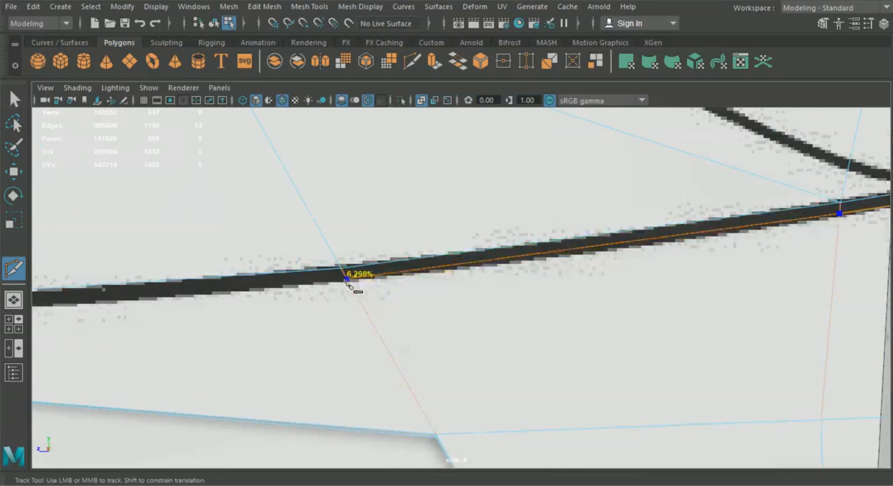
click(348, 280)
alt+middle_drag(238, 312, 782, 299)
click(404, 298)
alt+middle_drag(292, 328, 449, 326)
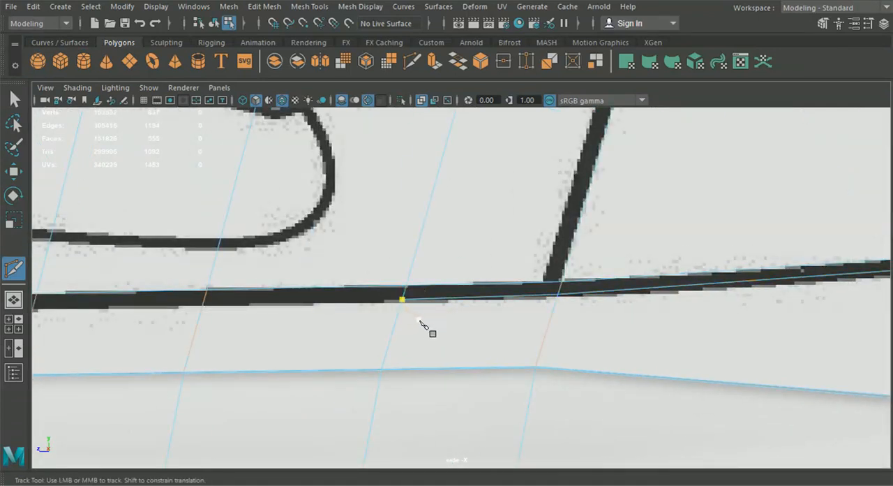
right_click(420, 322)
Step: Multi-Cut an edge along the sill line's lower border from the front wheel arch to the door's front line
scroll(418, 322, down, 8)
alt+middle_drag(304, 322, 604, 328)
alt+middle_drag(356, 328, 497, 322)
scroll(300, 313, up, 7)
click(99, 336)
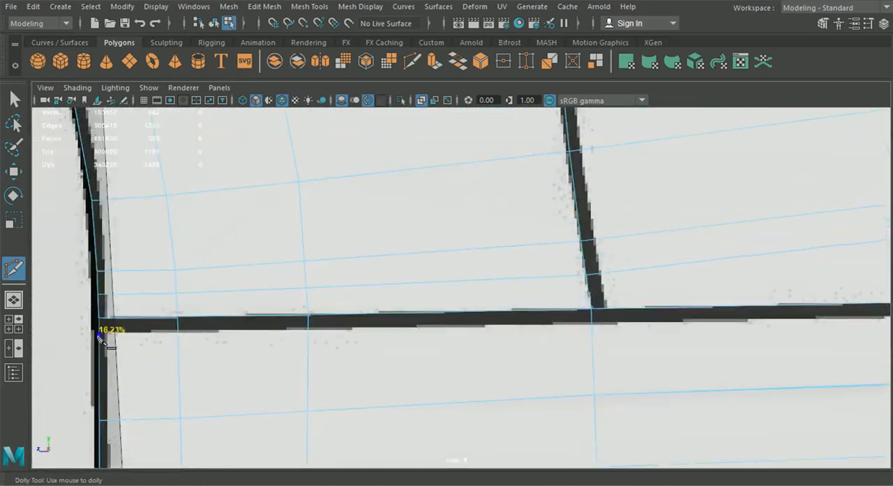
click(185, 330)
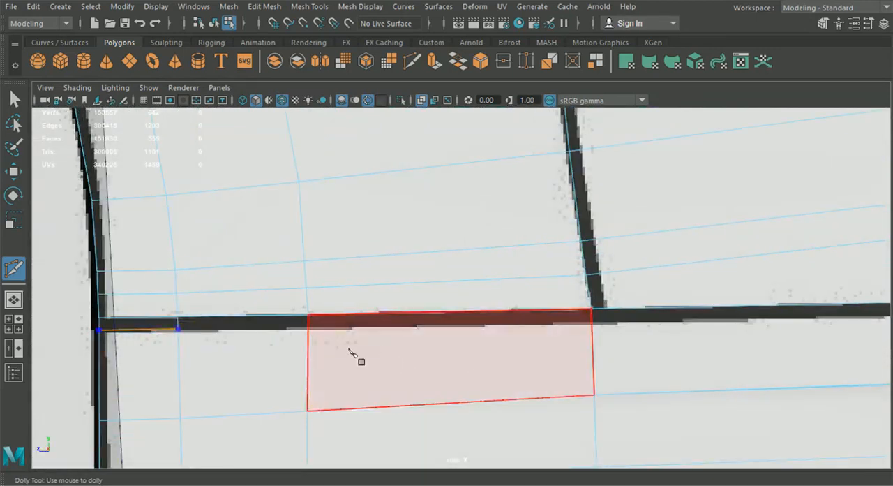
click(320, 329)
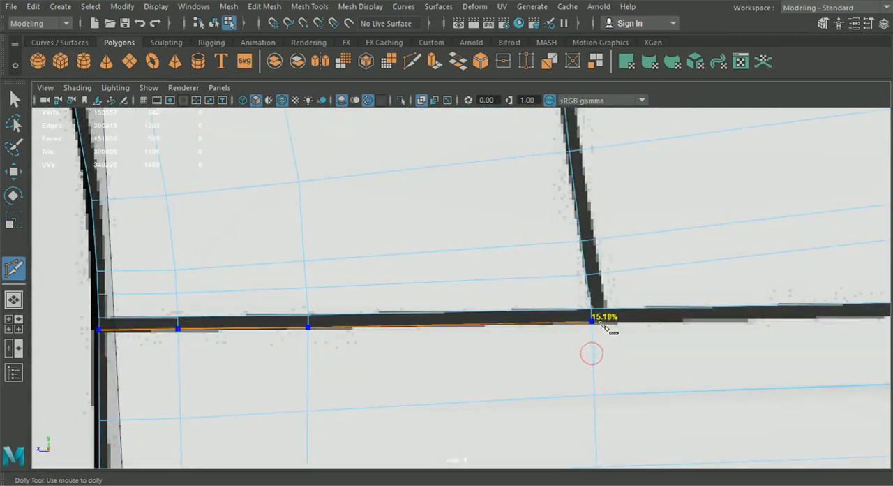
Step: Insert an edge loop along the lower border of the sill line beneath the door, between the front and rear cuts
click(309, 6)
click(339, 101)
alt+middle_drag(781, 321, 385, 297)
scroll(384, 297, down, 8)
alt+middle_drag(461, 321, 531, 342)
scroll(516, 339, up, 7)
drag(406, 328, 410, 323)
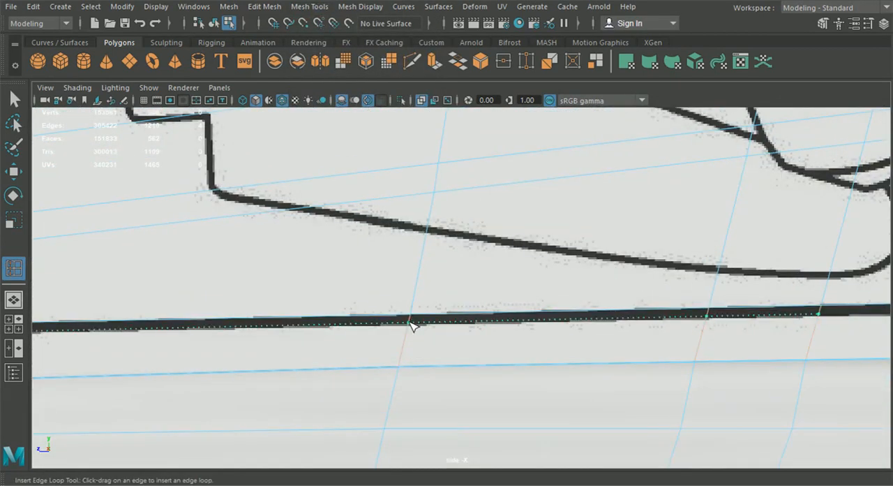
scroll(419, 317, down, 5)
Step: Connect the front end of the middle sill loop to the front cut with Multi-Cut
click(414, 63)
alt+middle_drag(214, 333, 441, 325)
scroll(610, 310, up, 6)
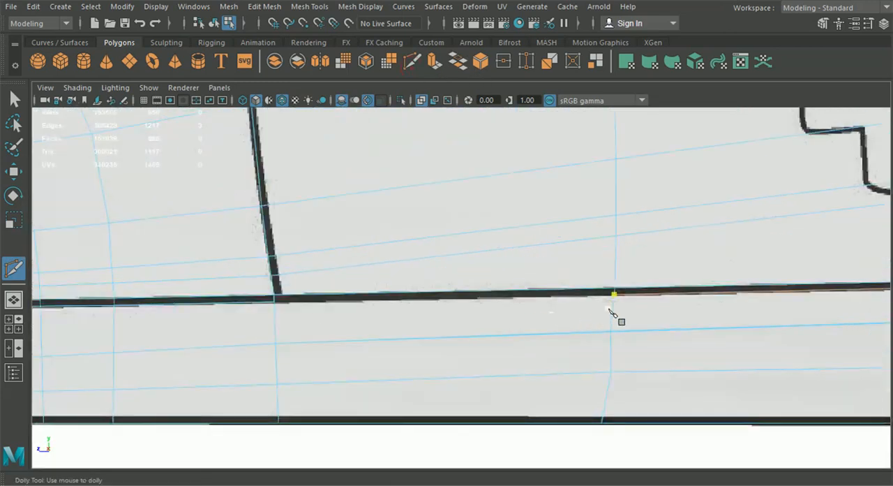
click(276, 314)
Step: Connect the rear end of the middle sill loop to the rear cut with Multi-Cut
scroll(528, 338, down, 5)
alt+middle_drag(589, 302, 266, 309)
scroll(602, 318, up, 4)
alt+middle_drag(603, 319, 522, 317)
scroll(516, 317, up, 5)
click(390, 294)
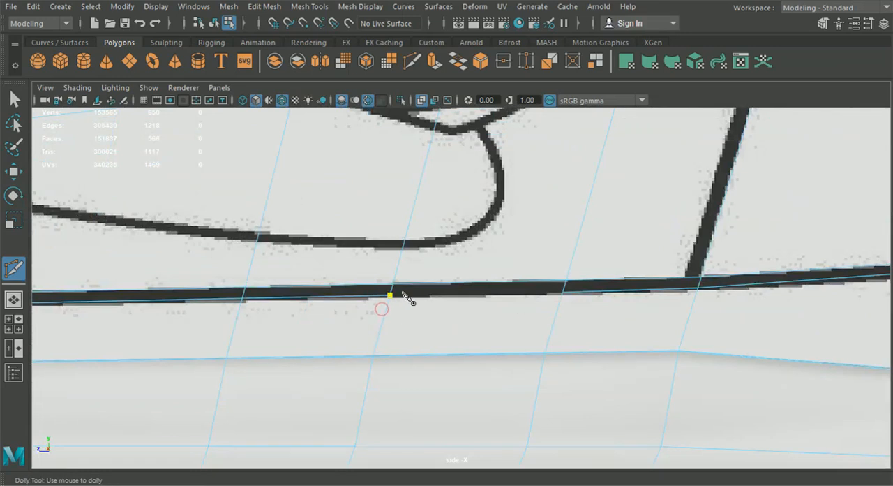
right_click(568, 330)
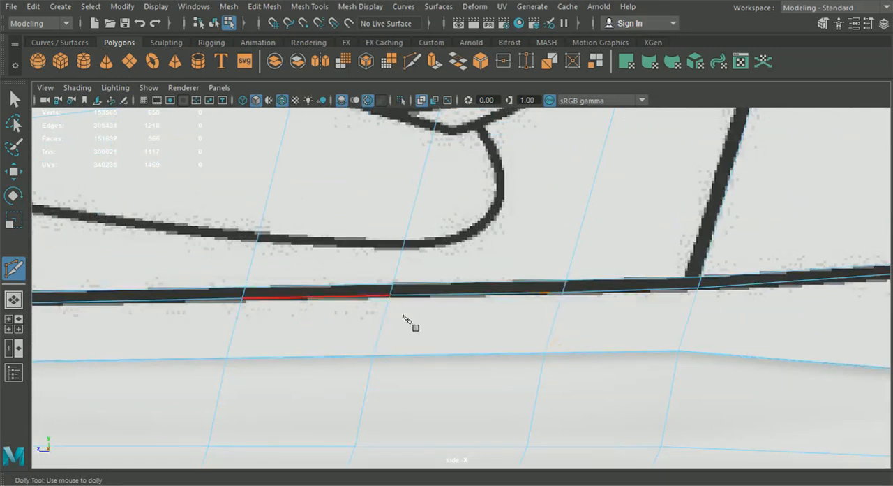
Step: Delete the narrow strip of faces along the sill in the perspective view, return to object selection and clear the selection
click(20, 305)
scroll(564, 351, up, 5)
scroll(442, 305, up, 3)
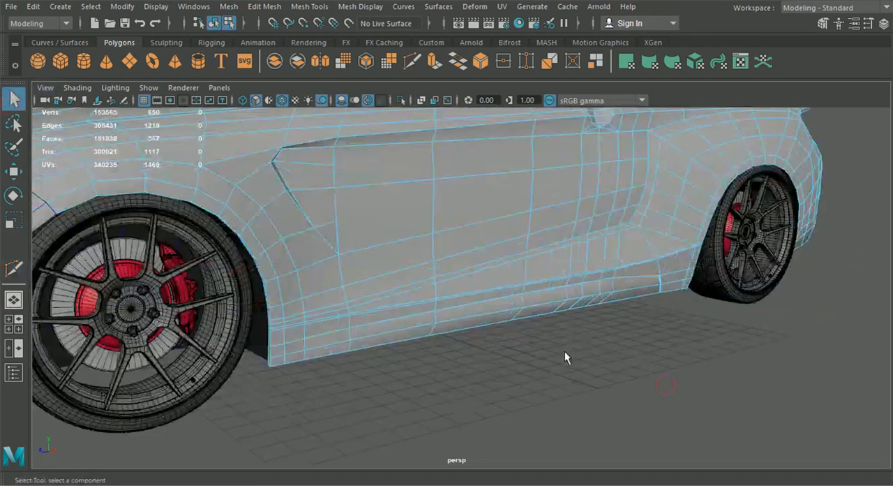
right_drag(442, 305, 412, 139)
scroll(438, 306, up, 5)
click(438, 307)
key(Delete)
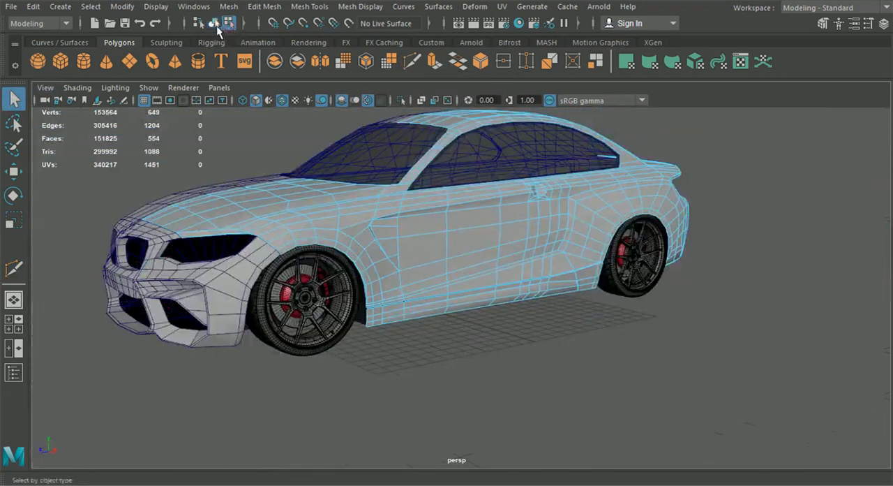
click(216, 27)
click(455, 389)
Step: Hide the shaded body's wireframe overlay, examine the new sill gap and restore the overlay
alt+drag(481, 394, 519, 407)
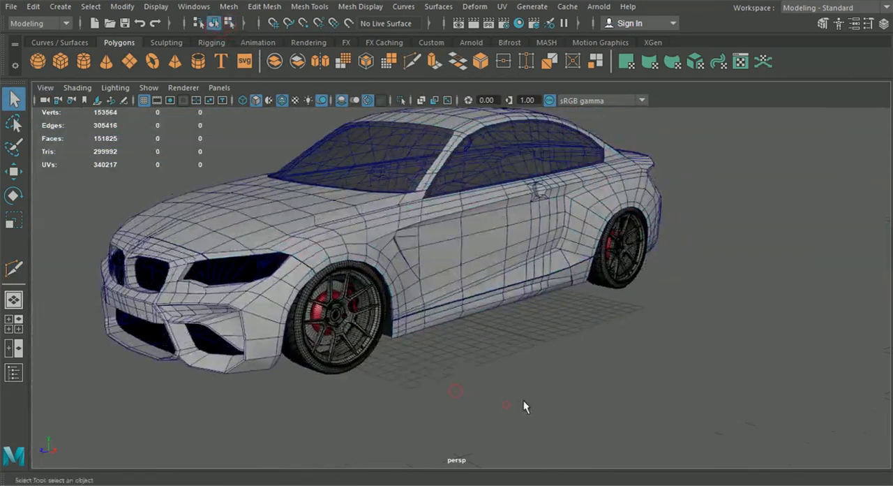
scroll(518, 407, up, 4)
click(282, 99)
alt+middle_drag(360, 251, 380, 196)
mouse_move(380, 195)
alt+mouse_down()
mouse_move(289, 203)
mouse_move(392, 206)
mouse_move(333, 189)
alt+mouse_up()
click(282, 100)
scroll(392, 254, up, 4)
alt+middle_drag(392, 254, 424, 256)
Step: Select the vertices along the sill's upper border below the gap, from the front to the rear wheel arch
mouse_move(419, 253)
right_down()
mouse_move(393, 168)
mouse_move(354, 99)
right_up()
alt+middle_drag(272, 186, 428, 183)
scroll(428, 182, up, 4)
click(210, 182)
alt+drag(262, 188, 314, 198)
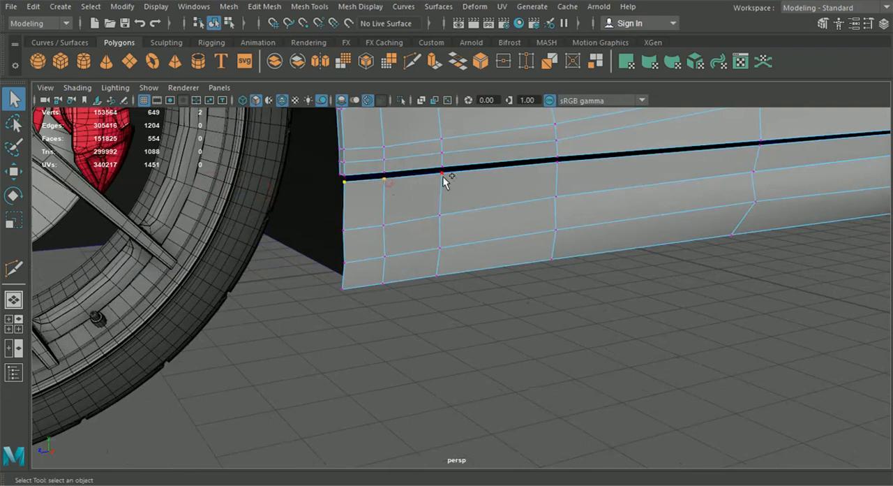
shift+click(770, 149)
alt+middle_drag(801, 164, 524, 220)
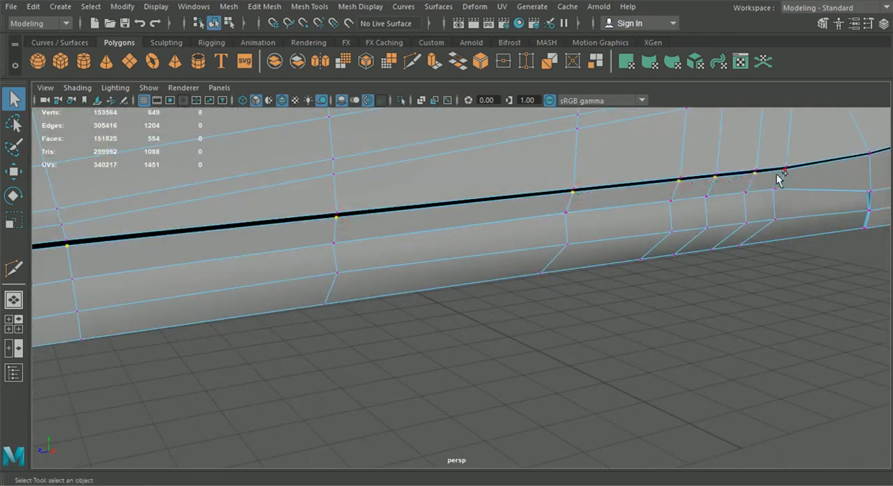
shift+click(870, 154)
alt+drag(881, 160, 810, 172)
click(867, 23)
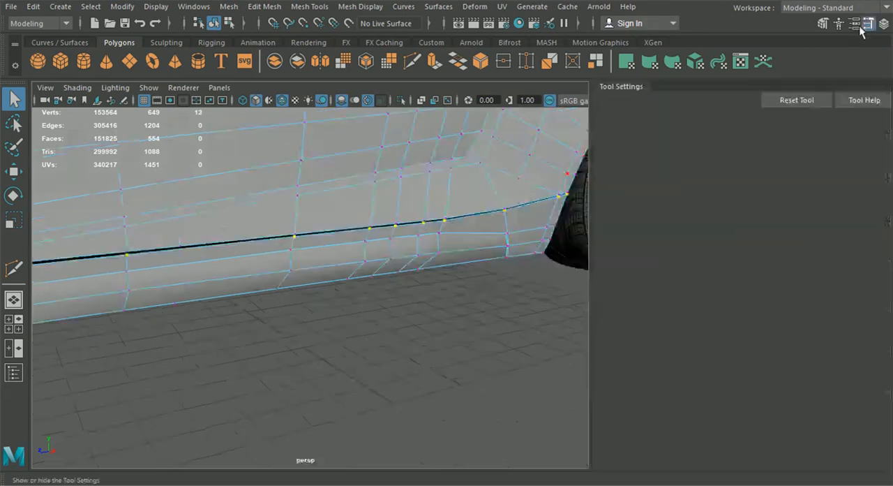
Step: Move the selected sill vertices with Component axis orientation to tighten the panel gap, and check the result in object mode
click(12, 183)
click(380, 136)
click(409, 170)
drag(263, 241, 747, 242)
alt+drag(350, 301, 453, 285)
scroll(367, 323, up, 4)
alt+middle_drag(374, 312, 418, 312)
drag(459, 253, 255, 345)
click(233, 25)
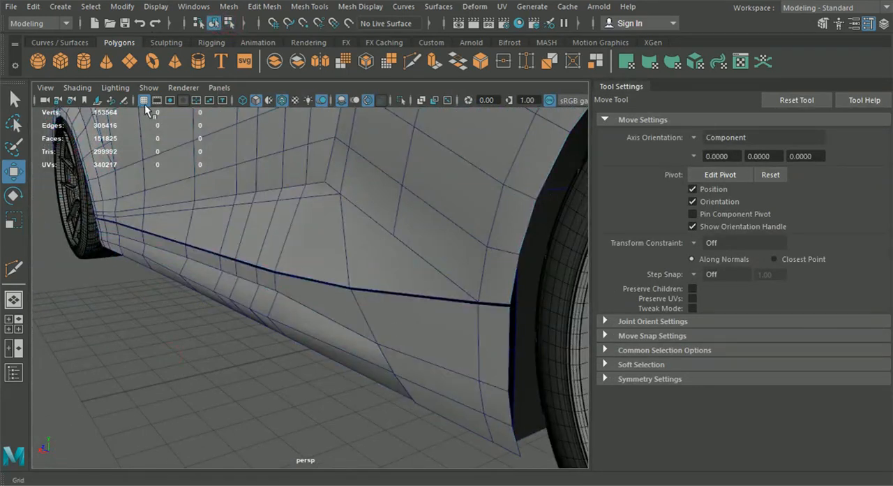
click(282, 100)
click(282, 100)
mouse_move(488, 230)
alt+mouse_down()
mouse_move(505, 242)
mouse_move(564, 349)
mouse_move(592, 336)
mouse_move(345, 318)
mouse_move(341, 328)
mouse_move(515, 349)
alt+mouse_up()
Step: Align the vertices along the lower part of the door's front line to the blueprint in the side view
click(319, 259)
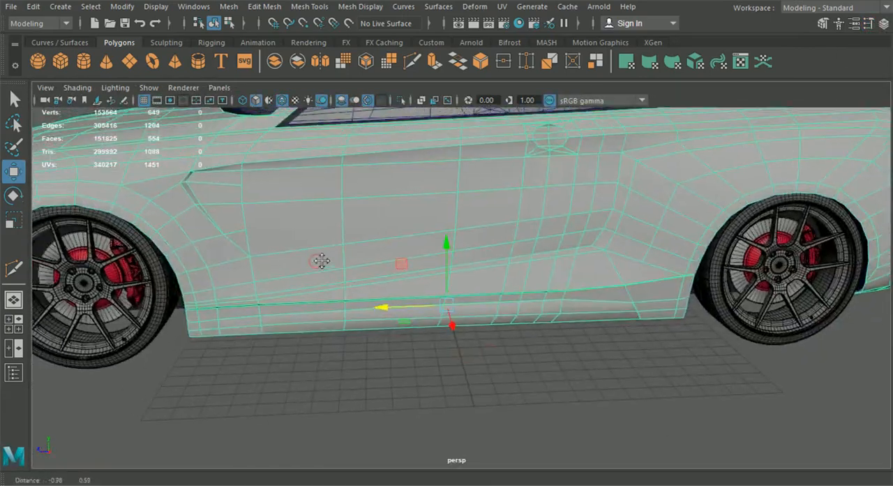
alt+drag(319, 258, 314, 148)
key(space)
key(space)
scroll(474, 381, down, 8)
alt+middle_drag(279, 342, 624, 416)
scroll(426, 375, up, 2)
alt+middle_drag(420, 343, 448, 278)
scroll(447, 268, up, 1)
right_drag(440, 241, 402, 241)
scroll(393, 309, up, 4)
click(392, 308)
scroll(385, 333, up, 3)
drag(429, 307, 433, 360)
Step: Align the vertices from the side vent's lower corner up to the windshield base to the blueprint's panel line
alt+middle_drag(409, 401, 475, 418)
scroll(439, 312, up, 3)
alt+middle_drag(408, 159, 423, 271)
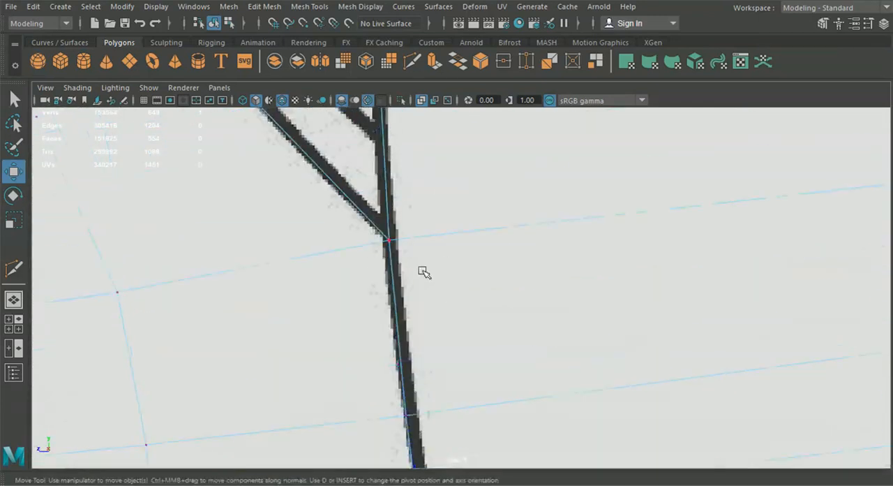
drag(341, 241, 343, 239)
alt+middle_drag(345, 223, 352, 353)
alt+middle_drag(376, 164, 377, 350)
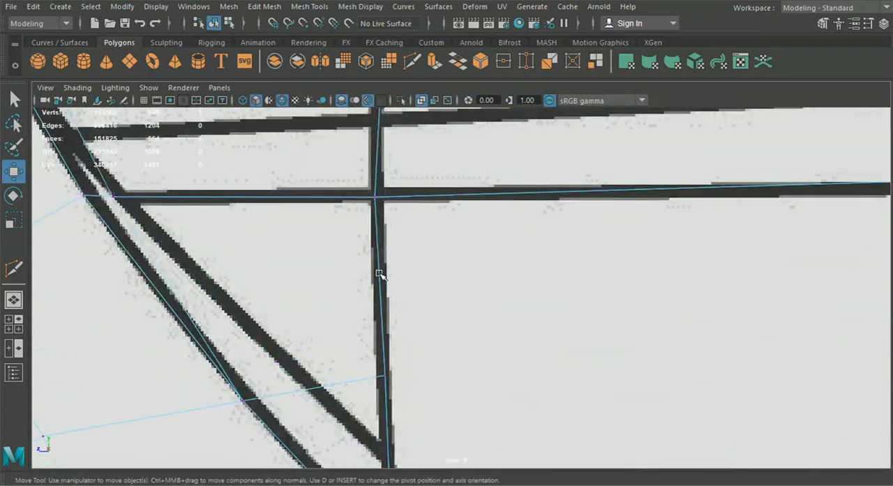
alt+middle_drag(359, 285, 371, 408)
alt+middle_drag(370, 288, 371, 415)
mouse_move(430, 227)
alt+middle_down()
mouse_move(420, 300)
mouse_move(389, 281)
mouse_move(329, 409)
alt+middle_up()
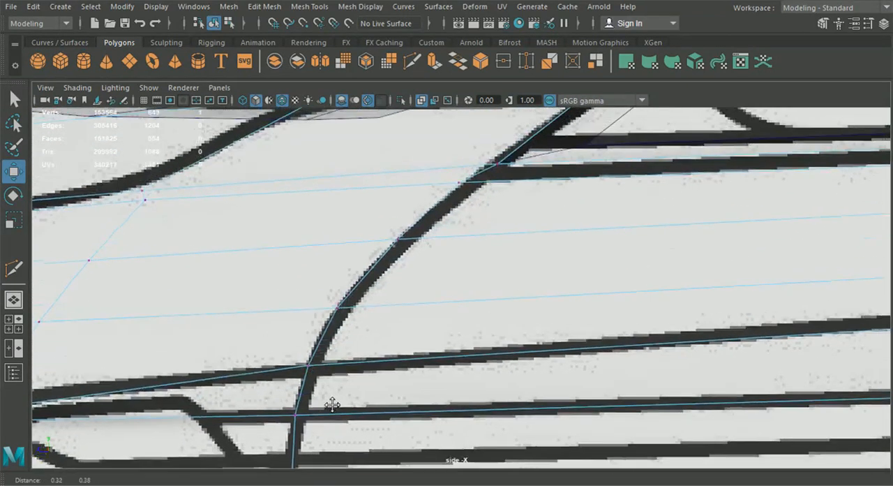
click(497, 163)
Step: Insert an edge loop beside the curved upper part of the fender-to-door panel line
click(309, 6)
click(335, 104)
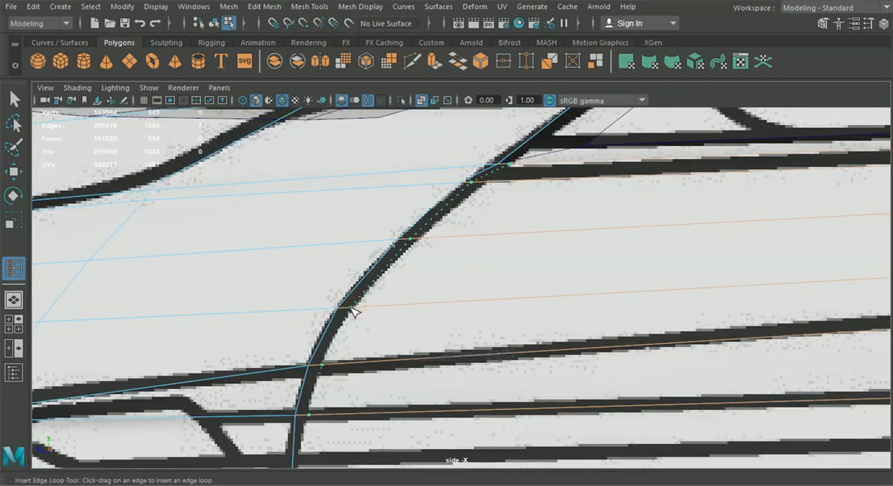
drag(351, 308, 349, 308)
alt+middle_drag(351, 387, 360, 225)
alt+middle_drag(354, 314, 341, 380)
alt+middle_drag(383, 264, 365, 355)
Step: Move the new loop's vertices so they follow the rear border of the curved fender panel line on the blueprint
click(17, 173)
right_drag(333, 305, 279, 99)
click(330, 304)
drag(336, 206, 347, 212)
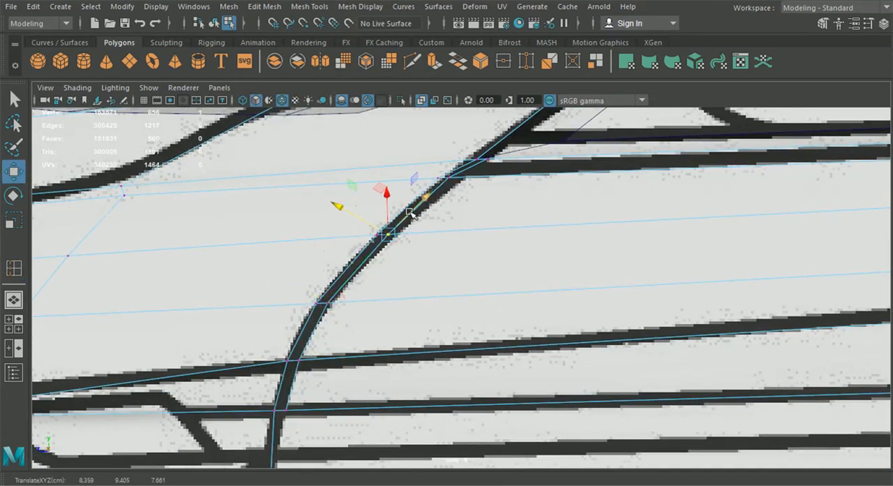
scroll(449, 187, up, 3)
click(446, 182)
drag(397, 155, 399, 155)
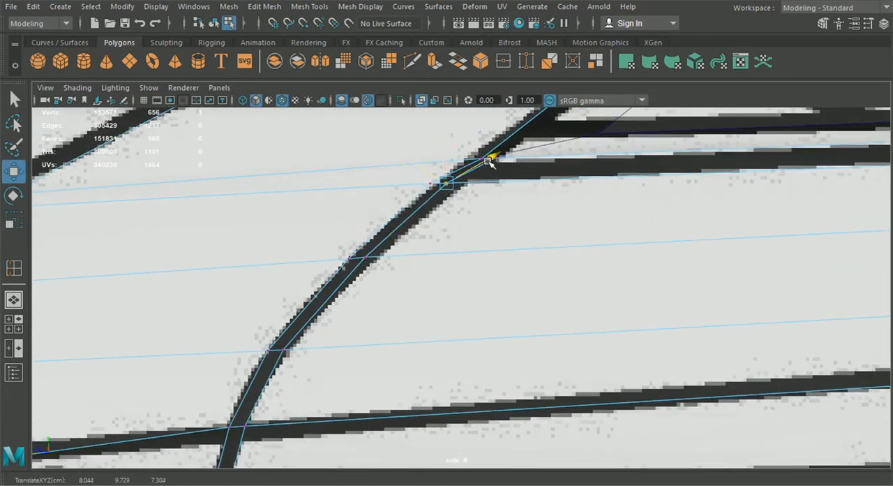
alt+middle_drag(266, 417, 364, 280)
drag(310, 293, 309, 274)
click(325, 357)
drag(286, 349, 285, 350)
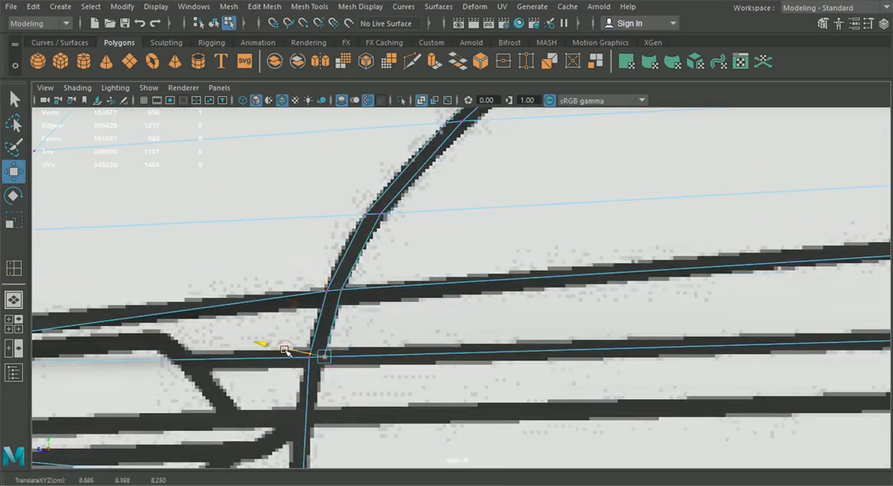
Step: Multi-Cut an edge from the new loop's lower end down the door's front line to the side vent's lower corner
alt+middle_drag(275, 446, 296, 254)
click(412, 62)
alt+middle_drag(392, 137, 390, 192)
click(343, 155)
alt+middle_drag(366, 299, 367, 232)
click(338, 365)
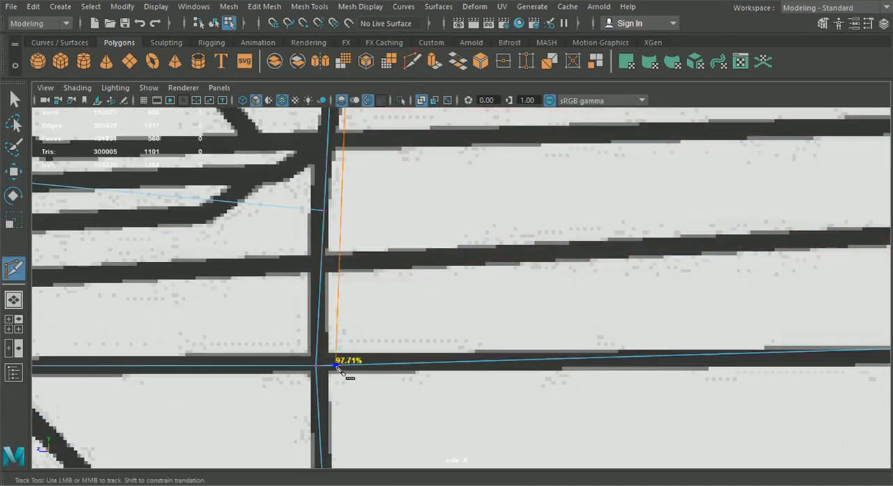
alt+middle_drag(333, 386, 337, 90)
click(335, 367)
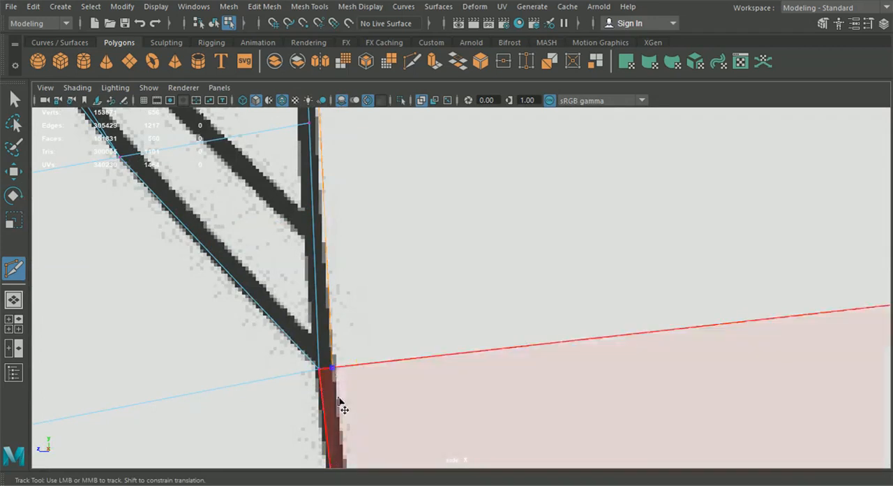
Step: Extend the cut down the rest of the door's front line to the sill gap and complete it
alt+middle_drag(341, 409, 334, 300)
click(328, 328)
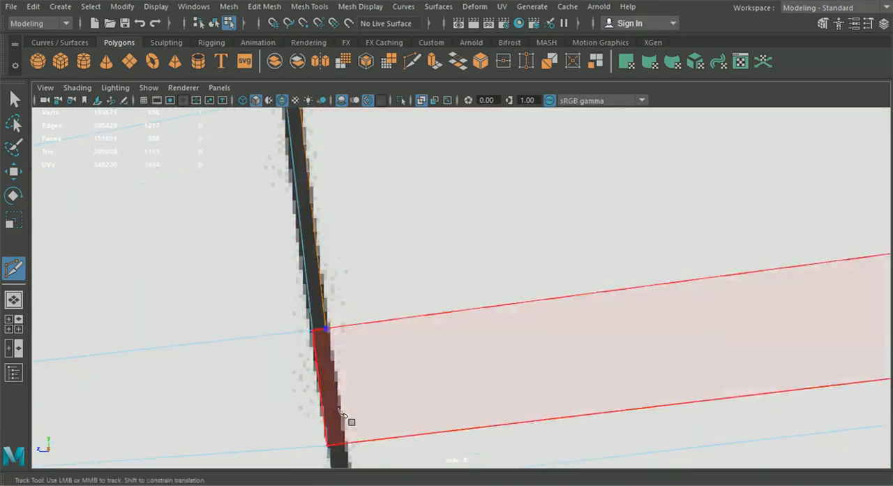
alt+middle_drag(345, 398, 335, 249)
click(333, 250)
click(339, 294)
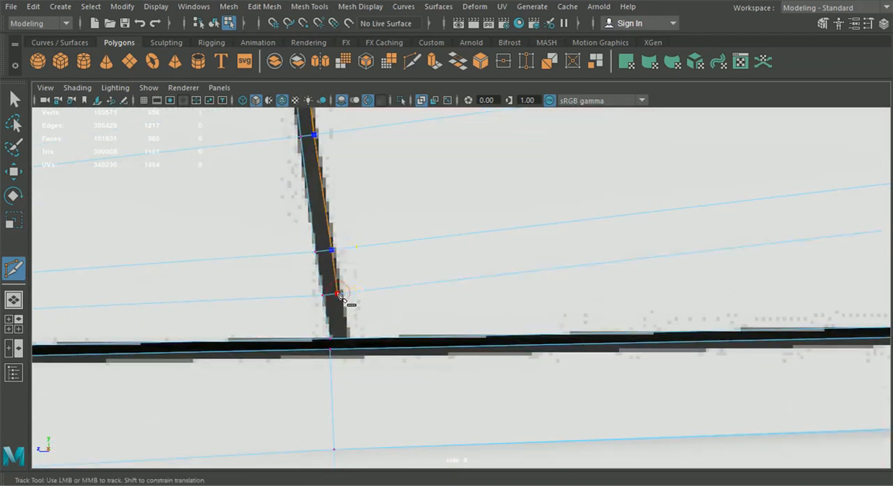
click(346, 339)
right_click(358, 318)
Step: Delete the narrow strip of faces along the upper part of the fender-to-door panel line
click(17, 102)
click(215, 23)
scroll(375, 287, down, 10)
click(16, 295)
click(427, 415)
alt+drag(379, 377, 440, 363)
alt+right_drag(391, 300, 403, 187)
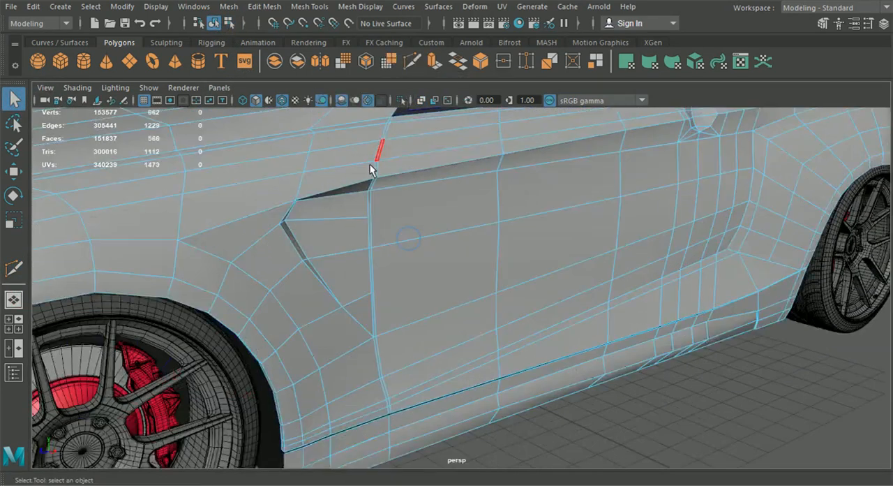
click(368, 223)
shift+click(369, 261)
shift+double_click(377, 342)
shift+double_click(372, 183)
alt+middle_drag(373, 198, 382, 265)
alt+right_drag(382, 265, 365, 202)
click(296, 127)
shift+double_click(285, 157)
alt+right_drag(289, 164, 303, 152)
alt+middle_drag(303, 153, 306, 98)
Step: Delete the remaining narrow faces of the front door line down to the sill gap
shift+click(314, 280)
alt+middle_drag(314, 280, 326, 217)
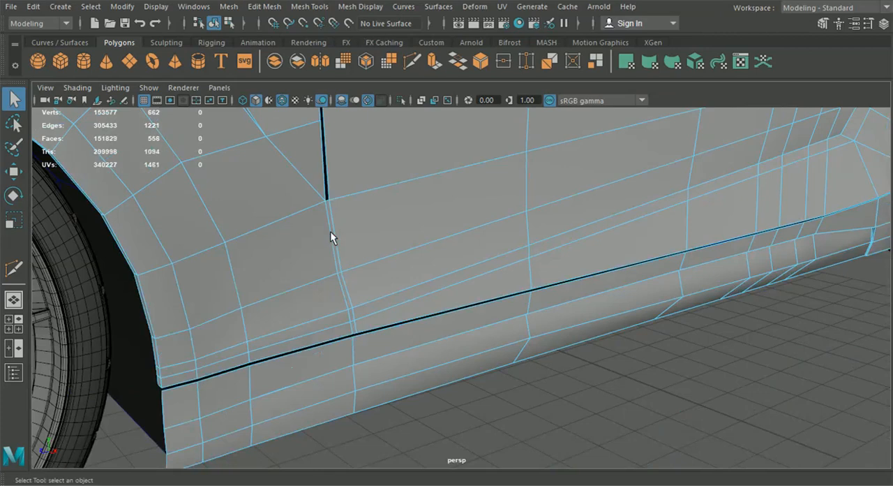
double_click(340, 261)
key(Delete)
Step: Select the vertices along the door's front edge from the window corner to the sill and shift them to narrow the gap
alt+drag(386, 303, 414, 319)
click(219, 24)
click(571, 386)
alt+drag(571, 385, 509, 354)
alt+middle_drag(347, 152, 425, 249)
right_drag(424, 249, 362, 104)
scroll(363, 104, up, 4)
alt+middle_drag(363, 104, 417, 238)
alt+drag(416, 237, 446, 252)
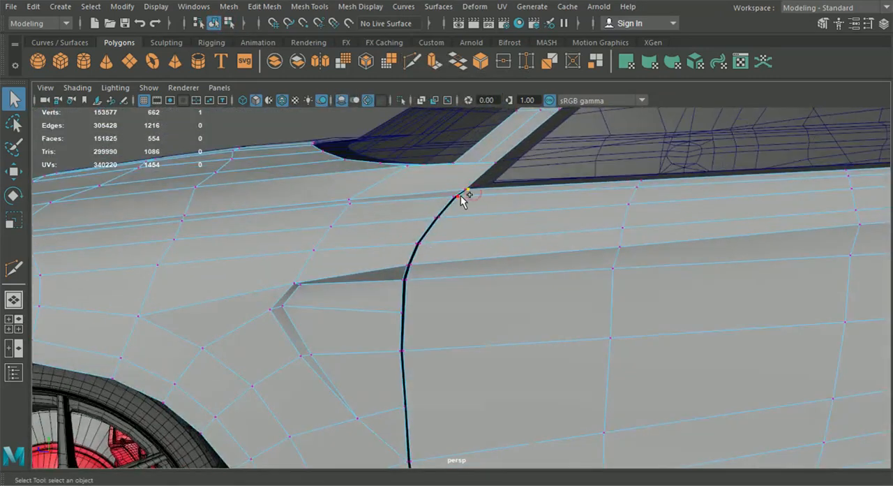
alt+middle_drag(421, 377, 417, 258)
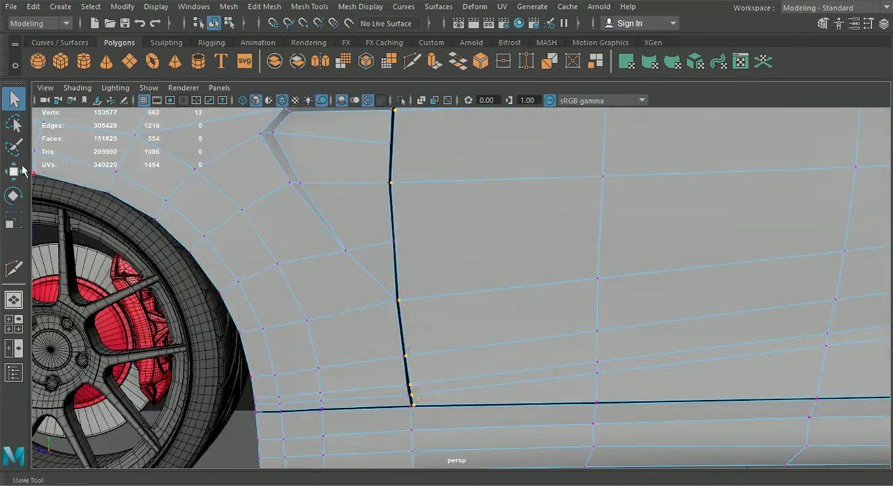
click(13, 171)
alt+middle_drag(311, 177, 316, 190)
key(space)
key(space)
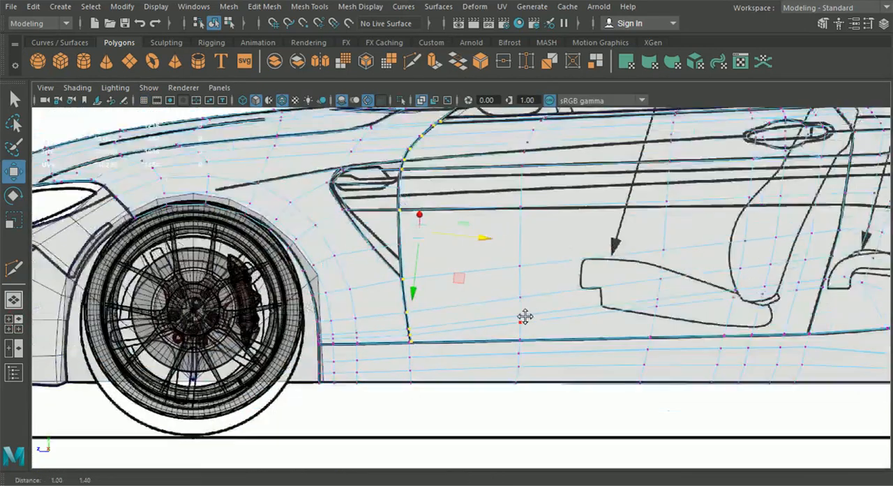
scroll(490, 285, up, 5)
middle_drag(490, 285, 490, 283)
Step: Move the lowest vertices of the door's front edge forward near the sill to even out the gap
alt+middle_drag(492, 208, 494, 255)
alt+middle_drag(491, 319, 473, 305)
alt+middle_drag(472, 194, 464, 310)
alt+middle_drag(459, 408, 480, 108)
scroll(459, 266, up, 3)
alt+middle_drag(406, 461, 428, 304)
scroll(396, 310, up, 4)
click(343, 261)
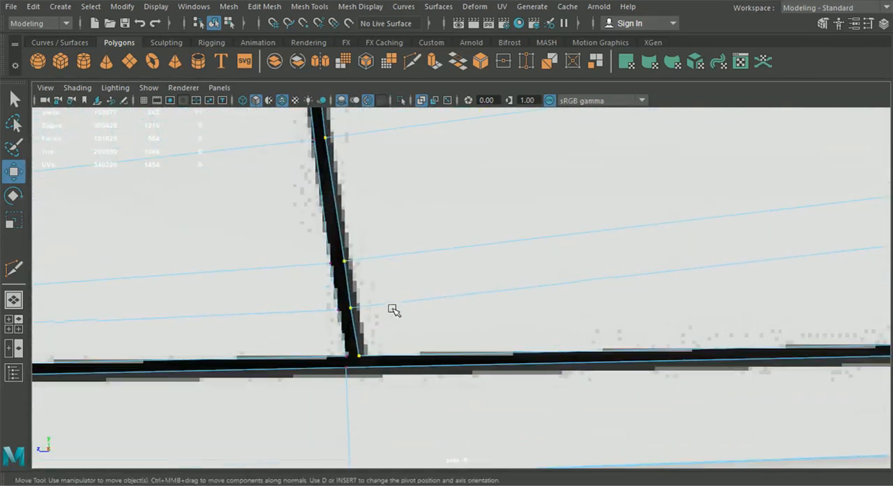
drag(402, 257, 399, 256)
drag(374, 301, 380, 347)
middle_drag(426, 348, 422, 352)
middle_drag(393, 318, 407, 299)
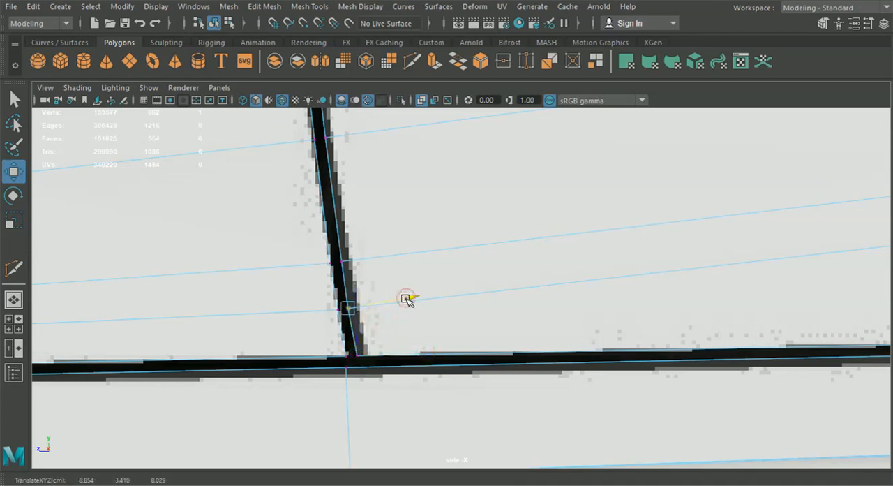
Step: Adjust the next vertices up the door's front edge individually so the gap keeps an even, narrow width
click(379, 264)
drag(404, 257, 408, 256)
alt+middle_drag(403, 230, 439, 361)
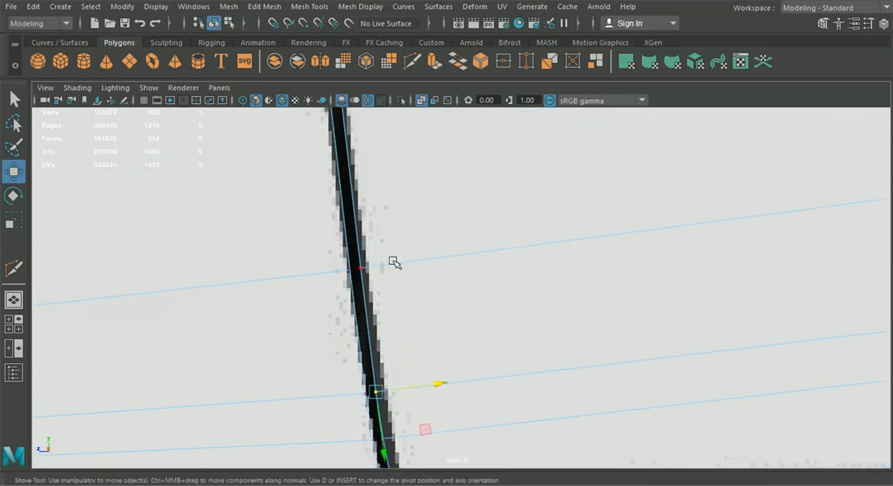
click(393, 263)
drag(426, 261, 424, 261)
alt+middle_drag(425, 222, 432, 450)
click(380, 251)
drag(407, 247, 411, 247)
scroll(421, 258, down, 10)
scroll(421, 259, up, 5)
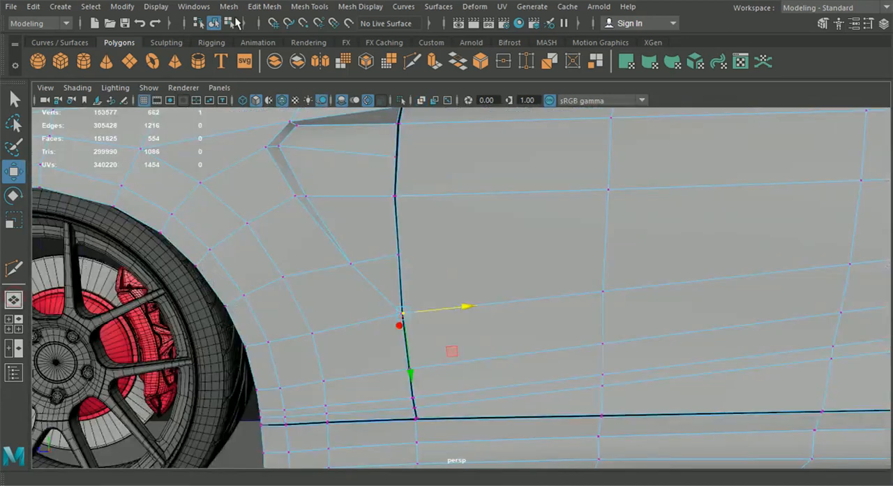
Step: Examine the front door gap and the whole body side in perspective, with and without the wireframe overlay
scroll(361, 265, down, 4)
alt+middle_drag(363, 275, 367, 223)
scroll(379, 390, down, 2)
click(380, 412)
alt+drag(383, 414, 461, 425)
click(281, 100)
click(281, 100)
mouse_move(572, 381)
alt+mouse_down()
mouse_move(495, 363)
mouse_move(616, 383)
mouse_move(465, 356)
alt+mouse_up()
scroll(495, 363, down, 5)
click(544, 270)
alt+drag(549, 269, 564, 286)
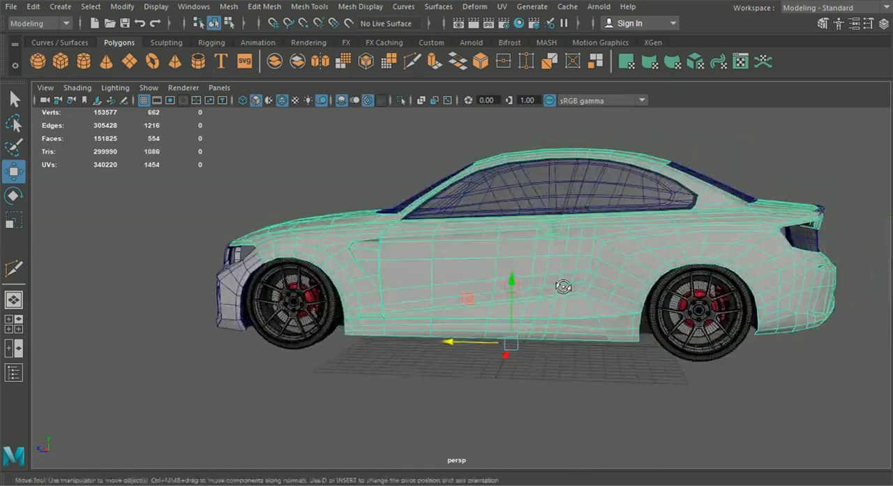
Step: Move the vertices behind and below the door handle onto the blueprint's rear door line
click(21, 327)
key(space)
alt+middle_drag(877, 282, 389, 364)
right_drag(398, 359, 319, 106)
alt+middle_drag(394, 194, 408, 281)
scroll(408, 282, up, 7)
alt+middle_drag(415, 337, 425, 252)
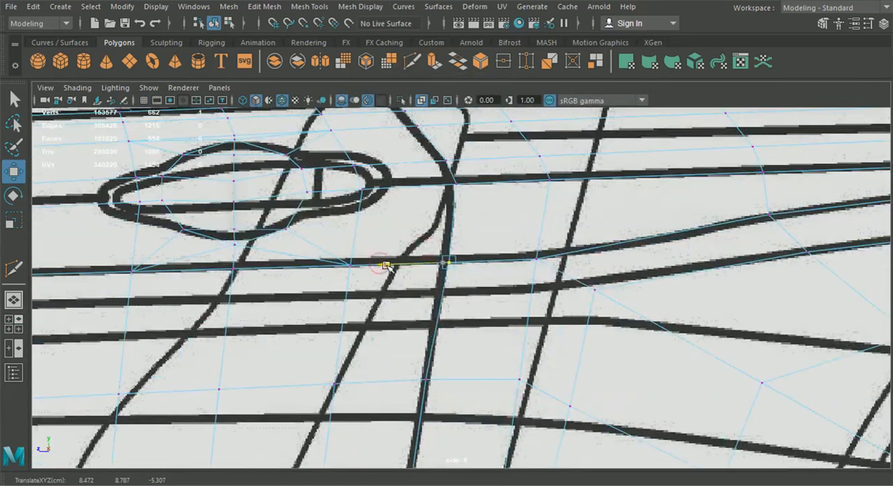
click(423, 381)
drag(491, 381, 494, 381)
alt+middle_drag(473, 397, 533, 126)
alt+middle_drag(445, 328, 471, 185)
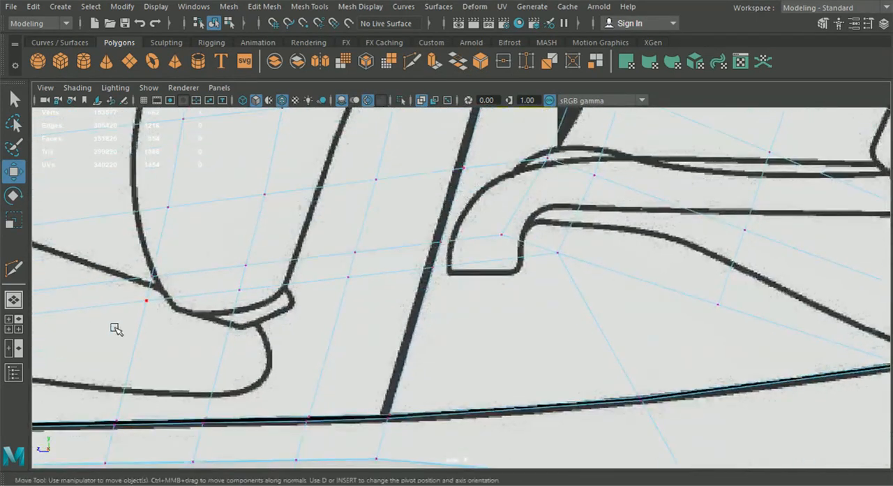
click(14, 300)
scroll(531, 359, up, 4)
alt+drag(471, 353, 523, 342)
alt+middle_drag(522, 342, 509, 347)
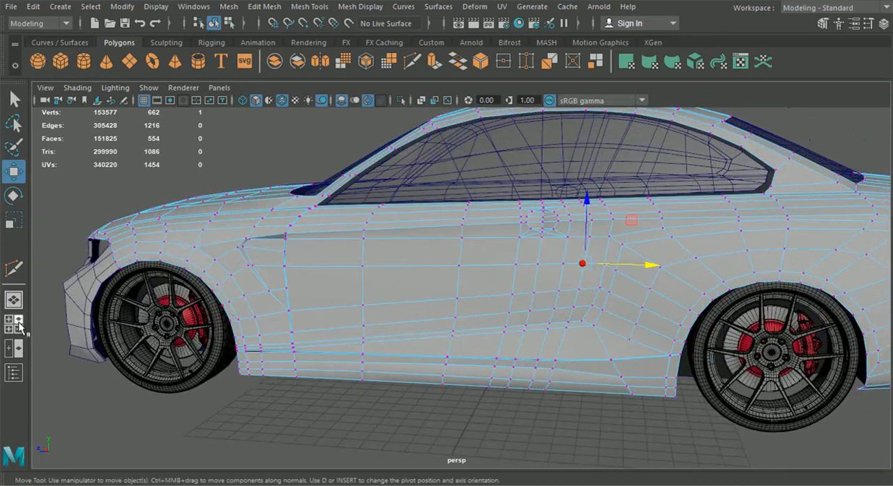
Step: Insert an edge loop beside the door's rear line, following the blueprint line down to the sill
click(14, 324)
key(space)
click(413, 62)
click(307, 9)
click(337, 105)
alt+middle_drag(409, 137, 379, 310)
alt+middle_drag(411, 171, 399, 270)
scroll(399, 269, up, 3)
drag(410, 257, 424, 259)
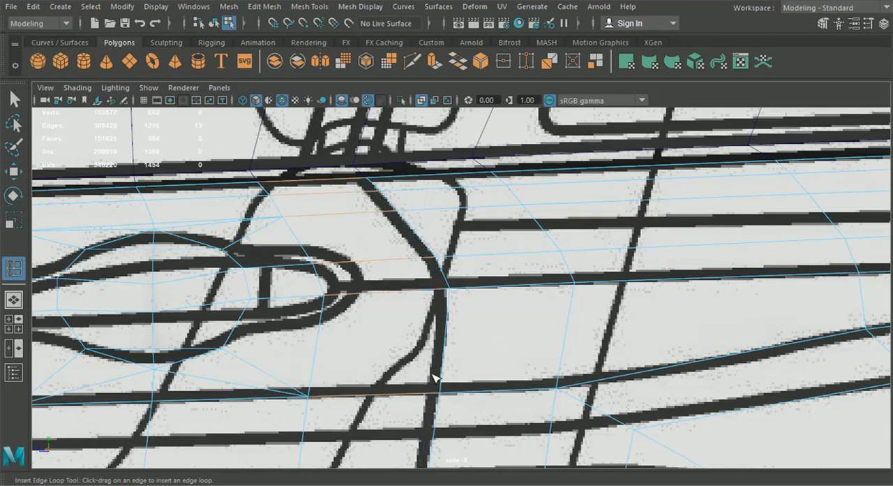
drag(445, 293, 443, 293)
alt+middle_drag(444, 296, 453, 165)
alt+middle_drag(454, 356, 475, 199)
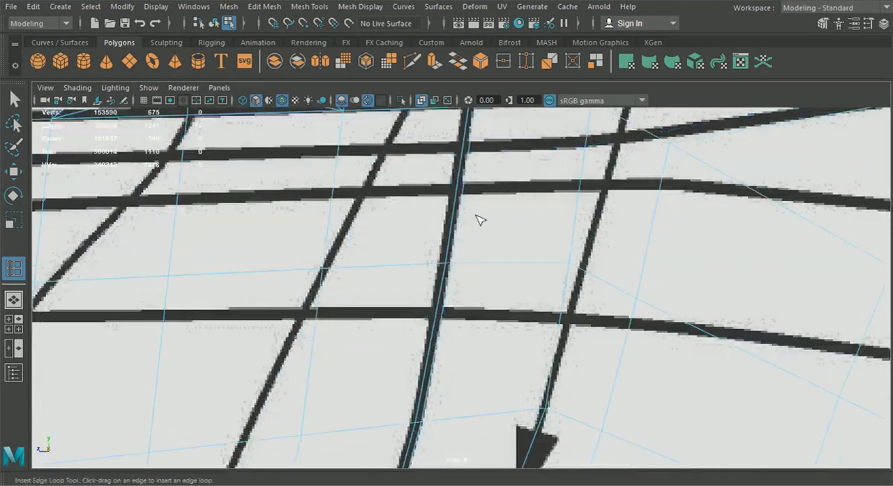
alt+middle_drag(468, 423, 496, 216)
alt+middle_drag(443, 370, 511, 162)
Step: Delete the narrow strip of faces along the door's rear line to open the panel gap
click(14, 267)
alt+drag(520, 296, 541, 294)
click(14, 100)
right_click(399, 251)
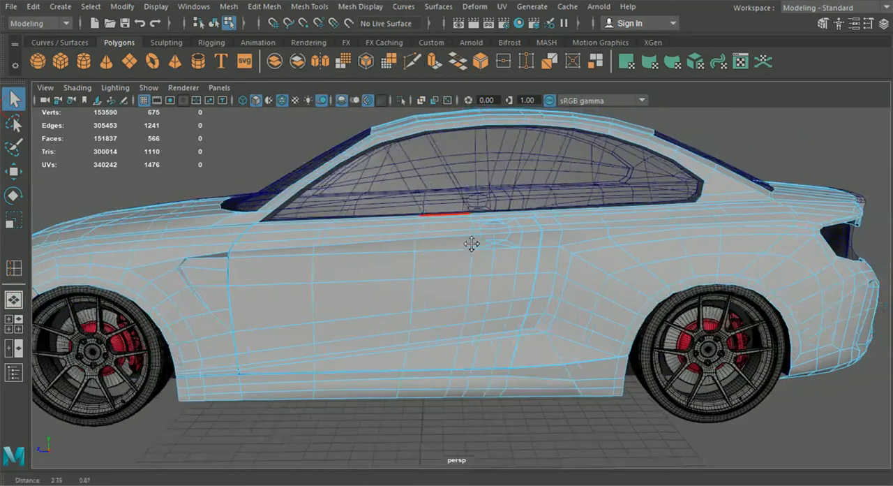
click(613, 290)
shift+double_click(642, 350)
alt+right_drag(640, 351, 453, 328)
alt+drag(447, 328, 451, 310)
key(Delete)
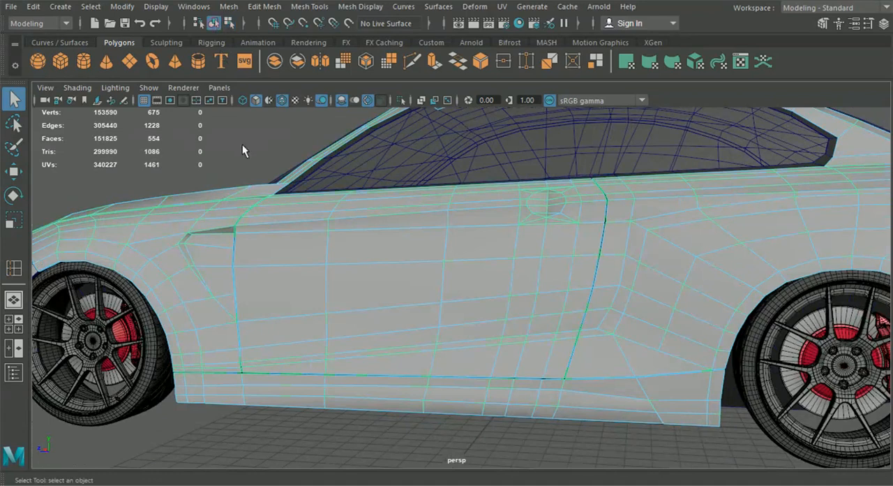
Step: Separate the body mesh into its disconnected parts and select the individual pieces
key(f)
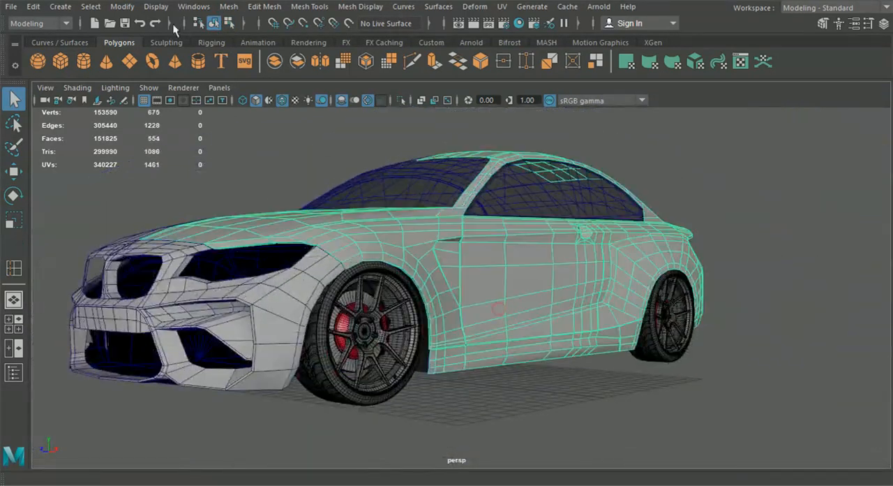
click(229, 6)
click(251, 70)
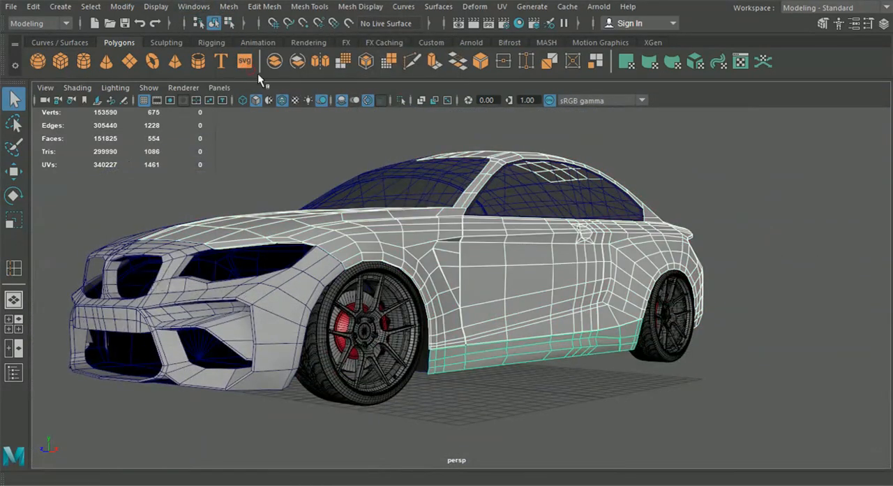
click(487, 370)
click(518, 325)
Step: Insert an edge loop across the base of the windshield pillar, close to its border with the fender
click(620, 314)
alt+drag(619, 328, 577, 374)
scroll(577, 375, up, 4)
scroll(482, 330, up, 5)
click(309, 7)
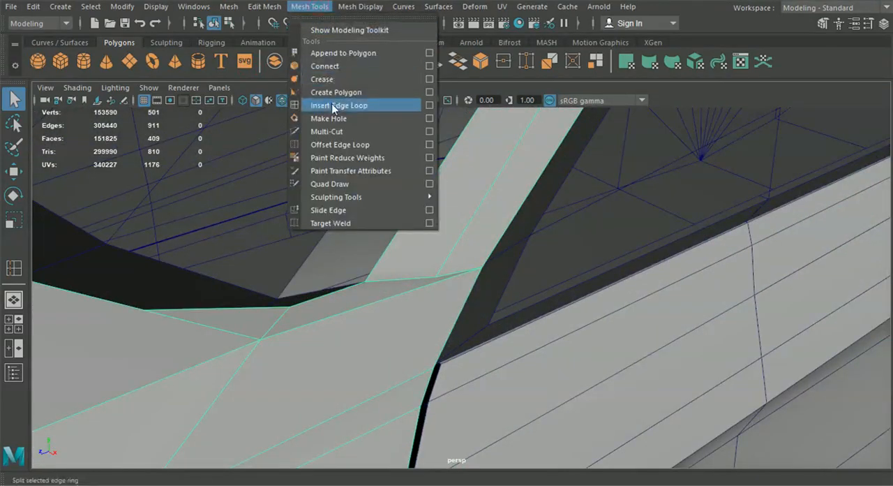
click(368, 103)
scroll(383, 201, up, 3)
click(351, 231)
alt+middle_drag(261, 213, 484, 228)
Step: Delete the thin faces at the base of the windshield pillar to detach it from the fender
click(14, 100)
right_drag(355, 265, 356, 149)
click(368, 266)
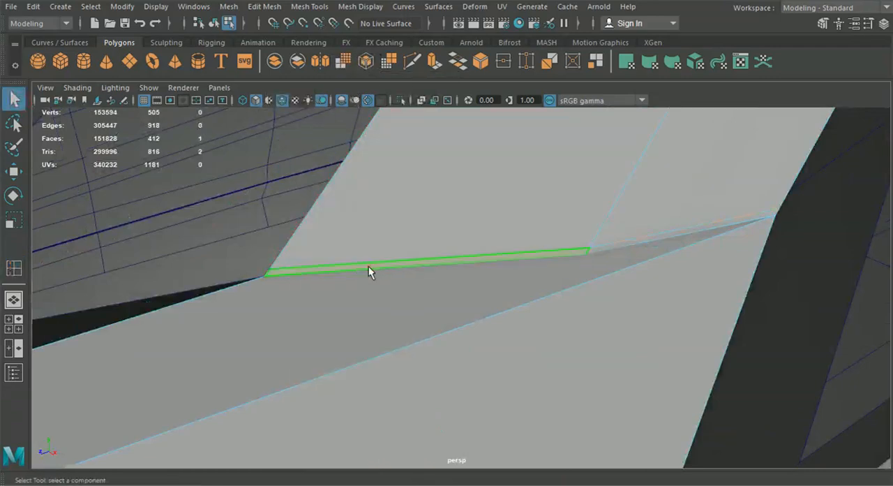
key(Delete)
Step: Separate the hood and fender part from the roof and pillar part
scroll(591, 259, down, 5)
alt+drag(591, 259, 279, 35)
scroll(749, 383, up, 4)
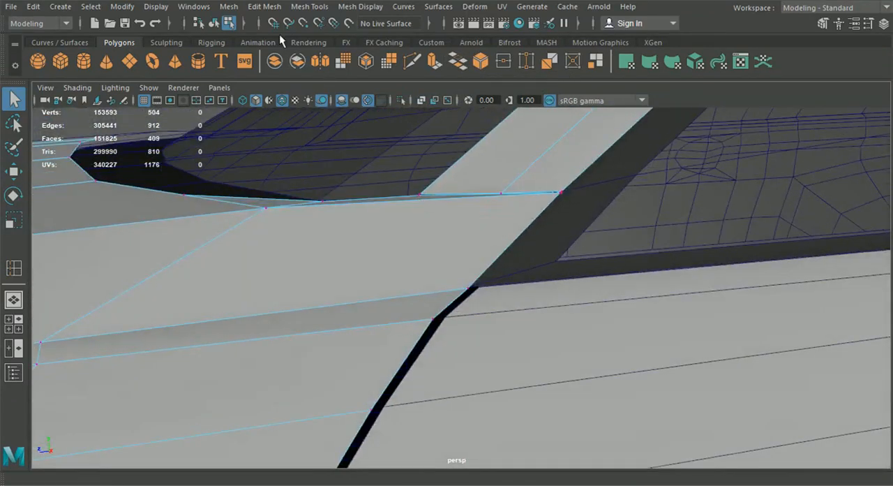
click(228, 7)
click(266, 68)
Step: Isolate the hood and fender part and merge the neighbouring vertices at its windshield pillar corner
right_drag(393, 98, 350, 119)
click(401, 100)
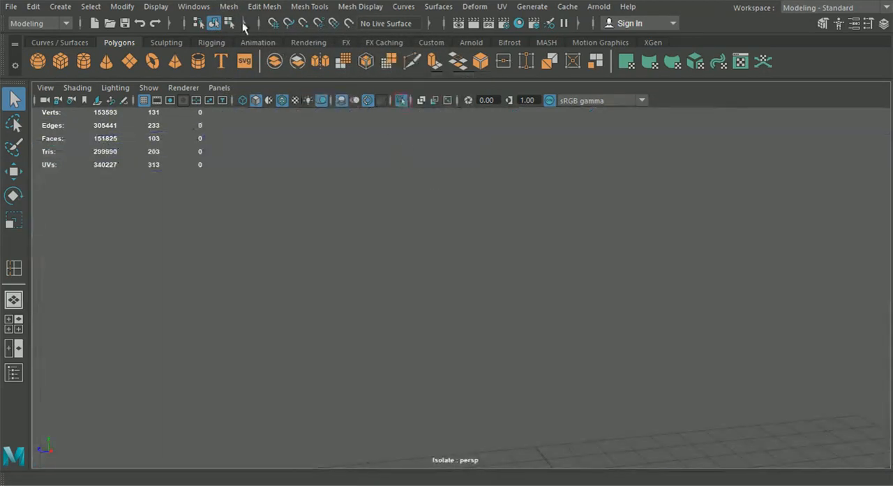
click(401, 99)
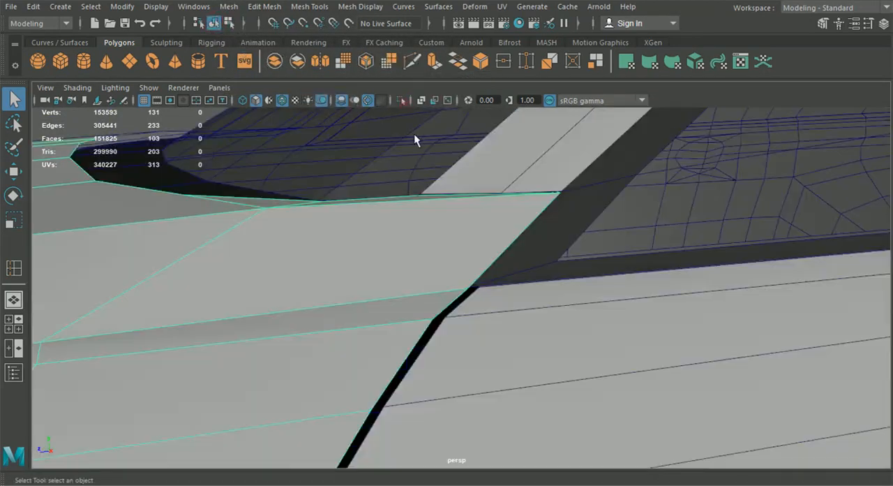
click(400, 100)
alt+drag(459, 243, 447, 216)
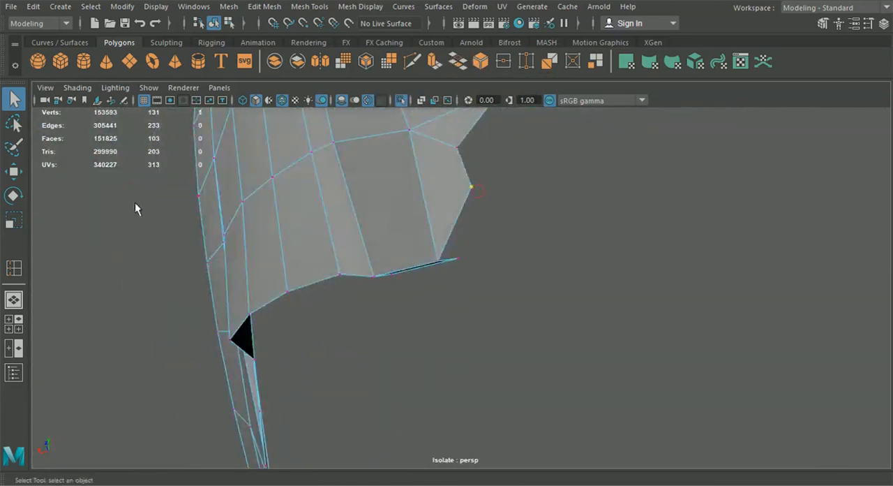
key(w)
drag(475, 187, 424, 266)
mouse_move(429, 232)
alt+mouse_down()
mouse_move(439, 220)
mouse_move(423, 247)
mouse_move(481, 259)
mouse_move(515, 280)
alt+mouse_up()
drag(585, 325, 538, 294)
click(264, 7)
click(283, 131)
Step: Show all objects again and move the pillar's inner base vertex down toward the fender's edge
click(216, 25)
mouse_move(405, 110)
alt+mouse_down()
mouse_move(411, 244)
mouse_move(592, 203)
mouse_move(493, 284)
mouse_move(450, 277)
alt+mouse_up()
scroll(592, 202, down, 4)
click(416, 220)
right_drag(417, 219, 388, 205)
scroll(389, 203, up, 4)
mouse_move(306, 186)
mouse_down()
mouse_move(417, 225)
mouse_move(289, 212)
mouse_move(447, 143)
mouse_move(333, 132)
mouse_up()
key(w)
alt+drag(421, 167, 415, 162)
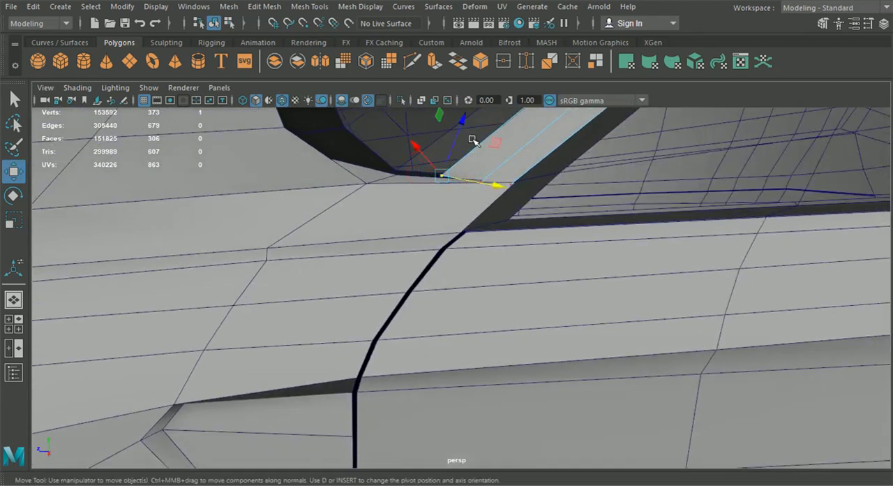
Step: Move the lower corner vertices of the windshield pillar to meet the upper rear edge of the fender
alt+drag(459, 129, 586, 171)
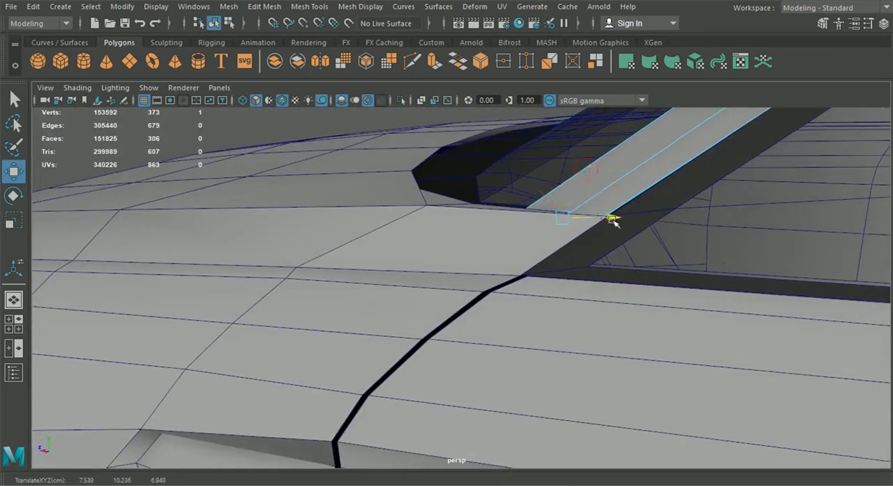
alt+drag(608, 220, 594, 264)
mouse_move(597, 221)
alt+mouse_down()
mouse_move(598, 205)
mouse_move(591, 212)
alt+mouse_up()
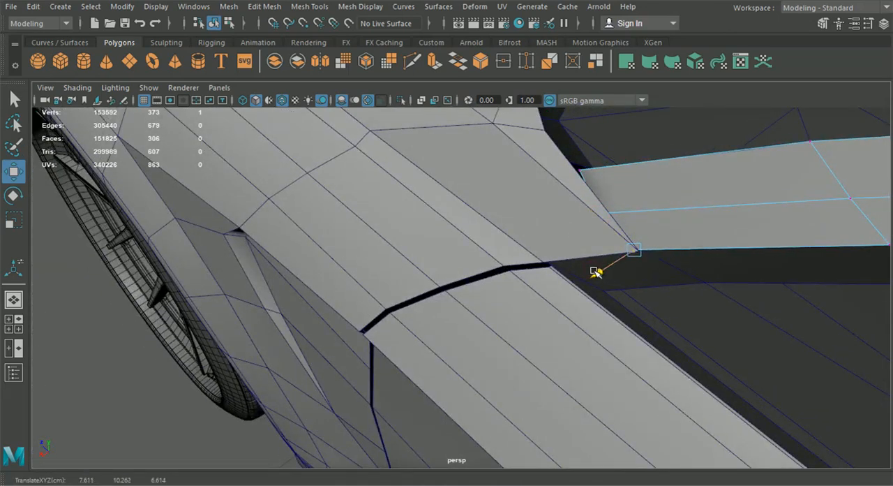
Step: Select the hood and fender part and compare its headlight corner with the top blueprint
click(229, 25)
click(214, 25)
scroll(266, 359, down, 5)
alt+drag(267, 362, 315, 339)
scroll(497, 360, down, 3)
click(314, 338)
scroll(300, 280, up, 5)
alt+drag(292, 230, 445, 225)
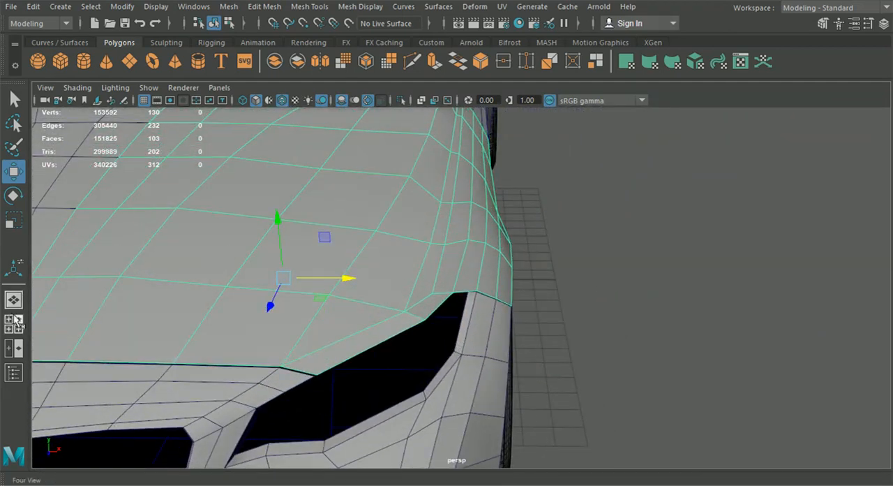
click(14, 323)
key(space)
scroll(348, 265, down, 5)
alt+middle_drag(347, 301, 349, 209)
scroll(350, 208, up, 4)
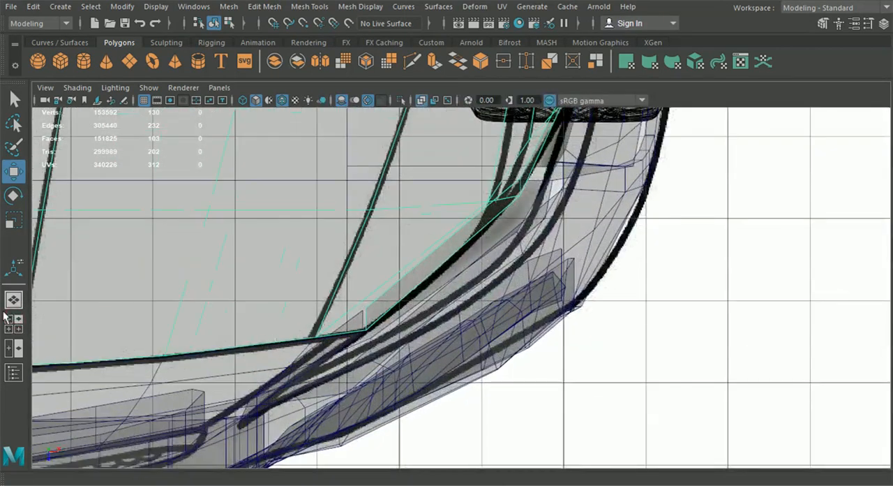
Step: Select the hood crease's lower end vertex in the front view and set the Move tool to world-aligned axes
key(space)
key(space)
click(412, 62)
alt+middle_drag(490, 208, 438, 229)
click(15, 173)
right_drag(370, 205, 312, 101)
click(497, 232)
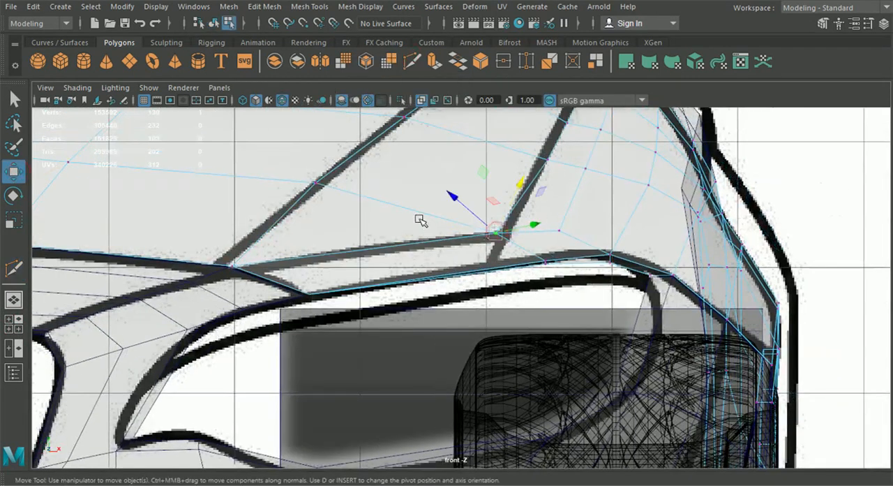
click(869, 23)
click(389, 142)
click(393, 161)
click(869, 24)
Step: Move the crease's lower end vertex onto the blueprint's crease line in the front view
scroll(536, 203, up, 1)
drag(567, 222, 591, 224)
alt+middle_drag(579, 200, 526, 376)
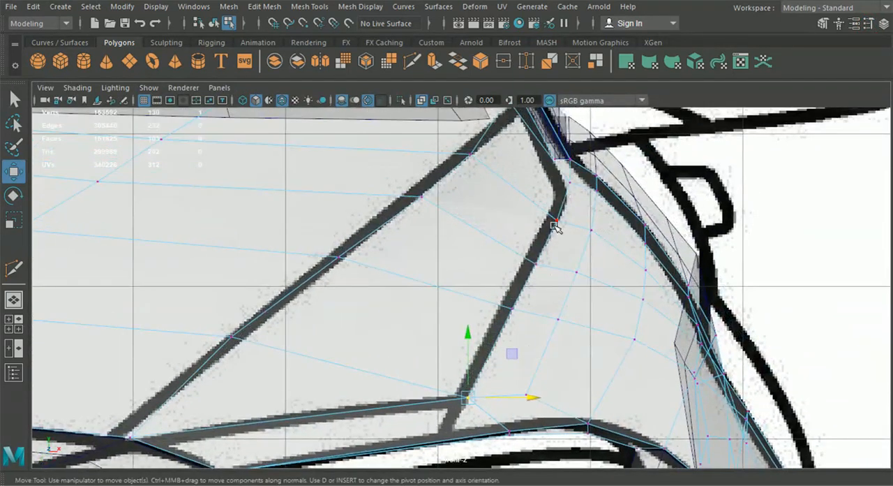
click(13, 324)
alt+middle_drag(325, 153, 335, 203)
key(space)
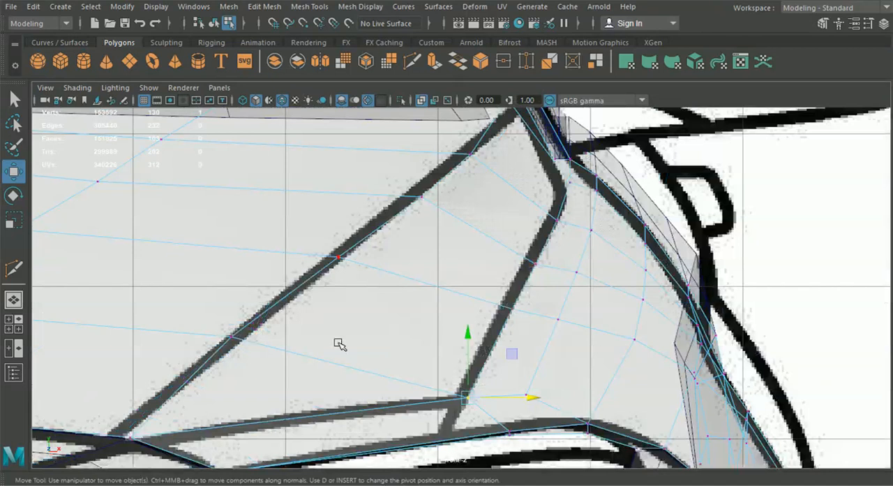
Step: Cut a new edge from the crease's lower end vertex down to the headlight opening along the blueprint line
click(412, 63)
click(233, 335)
alt+middle_drag(464, 395, 482, 307)
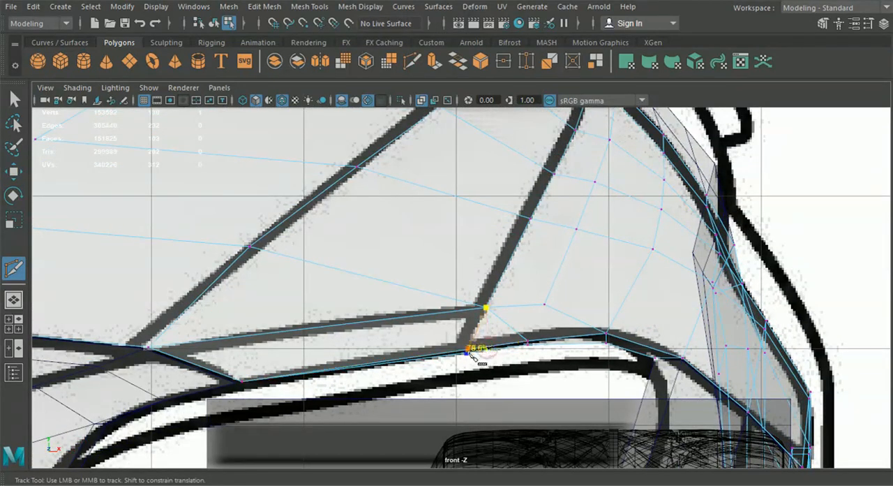
click(8, 103)
right_drag(341, 216, 342, 79)
Step: Delete the old edge between the crease's end vertex and the headlight opening, with Delete Edge/Vertex in the side view
click(14, 323)
key(space)
scroll(628, 402, down, 5)
alt+middle_drag(167, 314, 851, 380)
scroll(512, 355, up, 2)
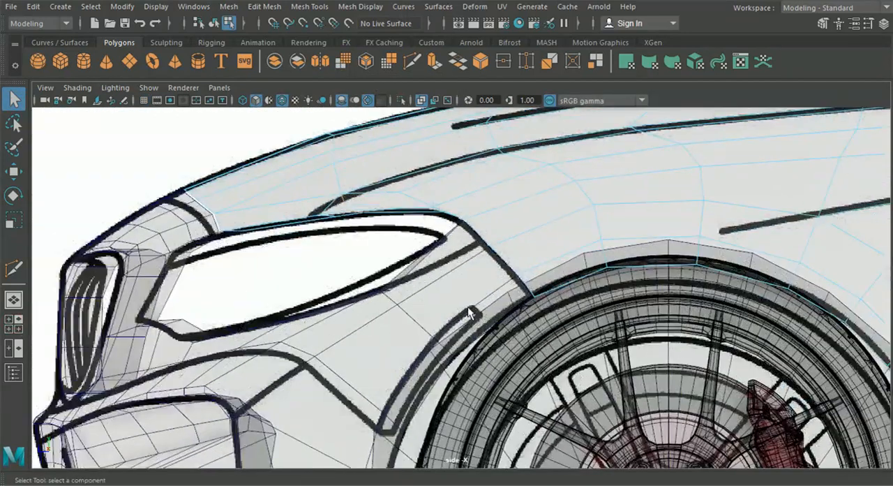
alt+middle_drag(358, 270, 380, 303)
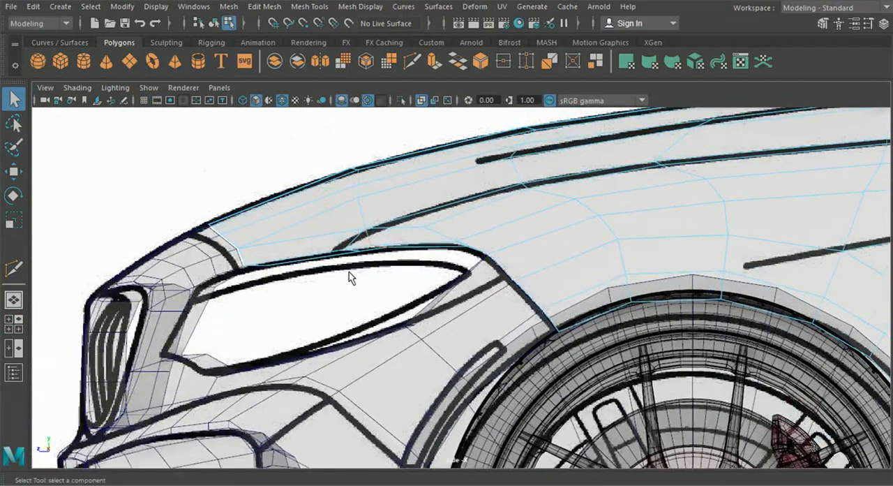
click(179, 11)
mouse_move(264, 7)
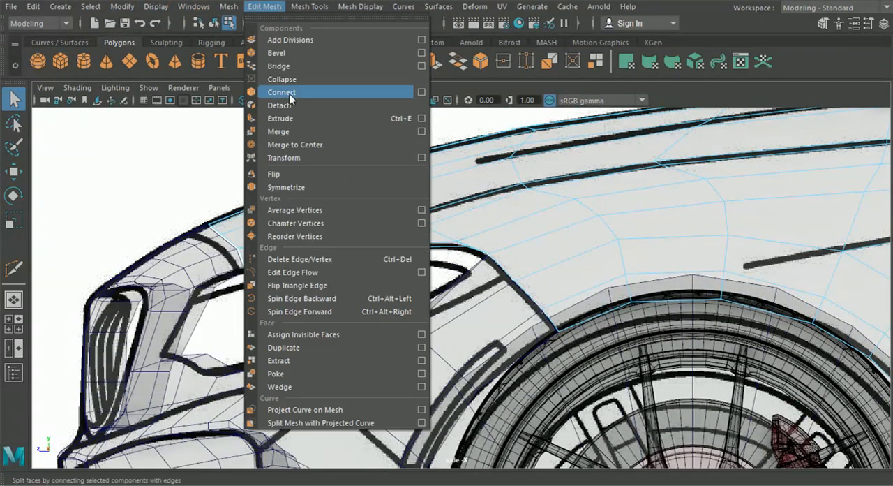
click(310, 260)
key(w)
key(F9)
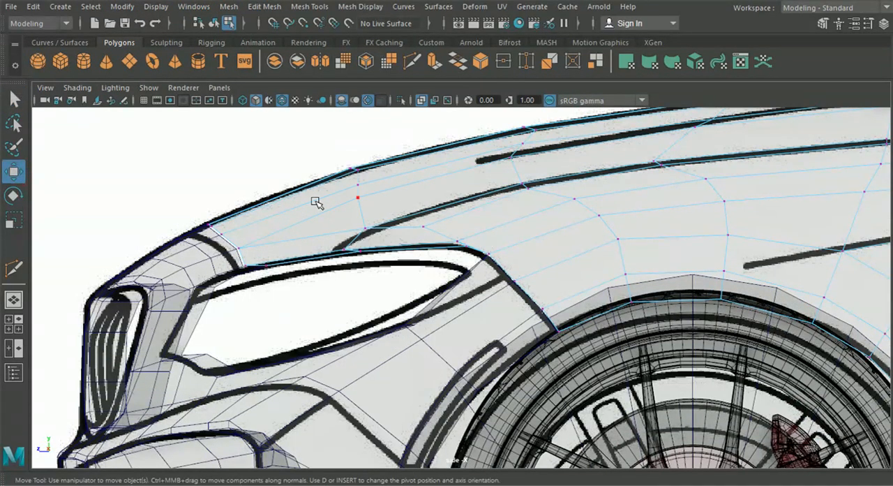
Step: Move the vertices around the crease's front end above the headlight to follow the side blueprint line
scroll(381, 268, up, 3)
drag(305, 280, 286, 283)
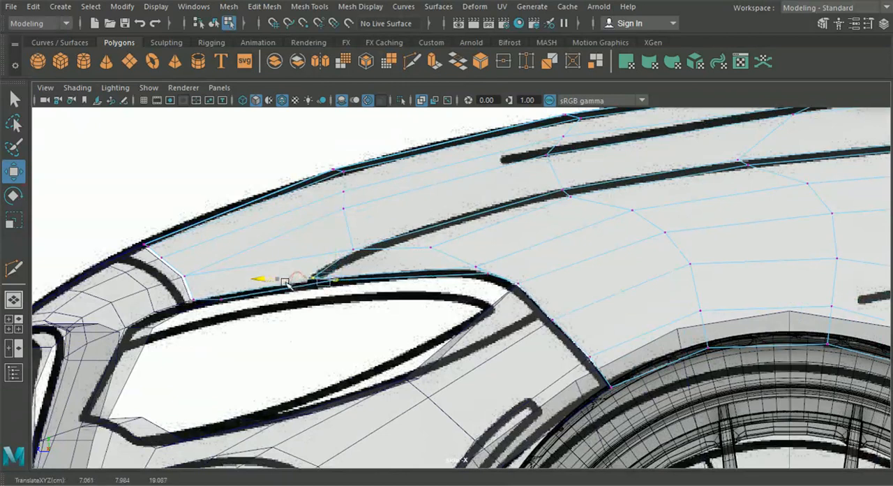
click(353, 249)
drag(295, 249, 314, 248)
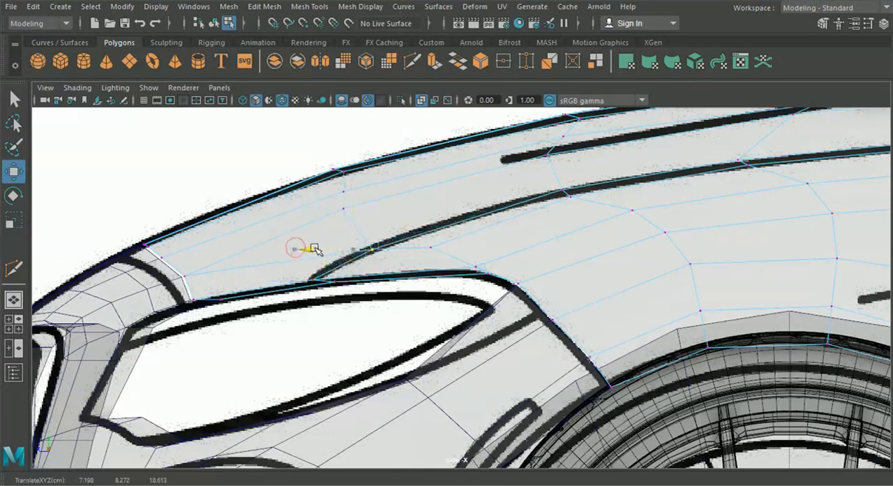
click(430, 248)
drag(375, 249, 387, 248)
alt+middle_drag(527, 203, 403, 225)
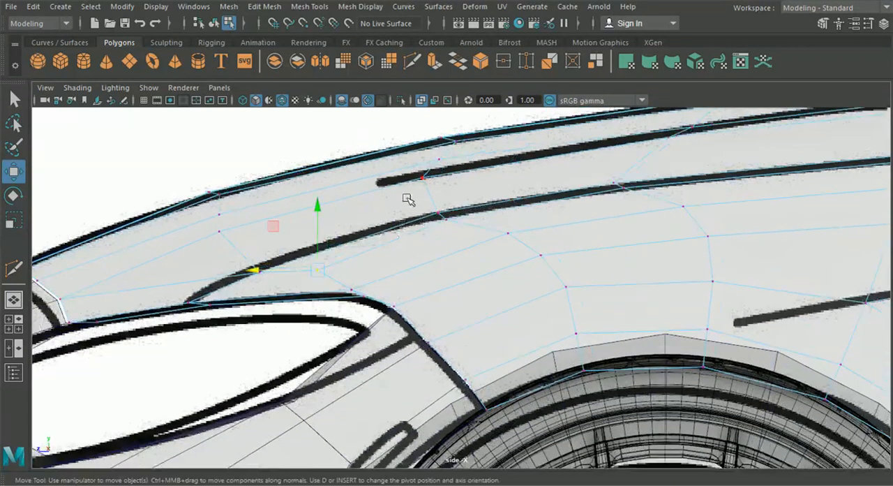
drag(465, 231, 445, 218)
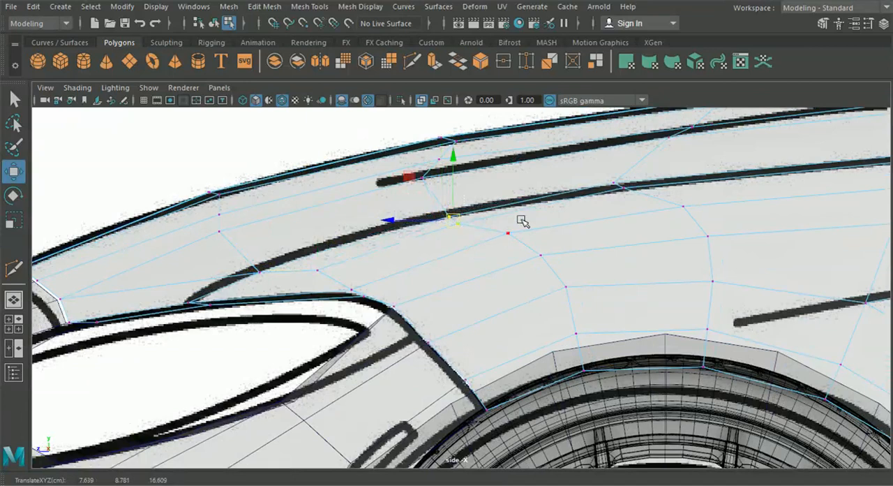
Step: Align the remaining crease vertices over the front wheel toward the windshield with the side blueprint line
alt+middle_drag(523, 221, 376, 230)
click(493, 201)
alt+middle_drag(701, 177, 284, 185)
drag(379, 185, 344, 158)
drag(363, 175, 372, 178)
alt+middle_drag(597, 156, 536, 195)
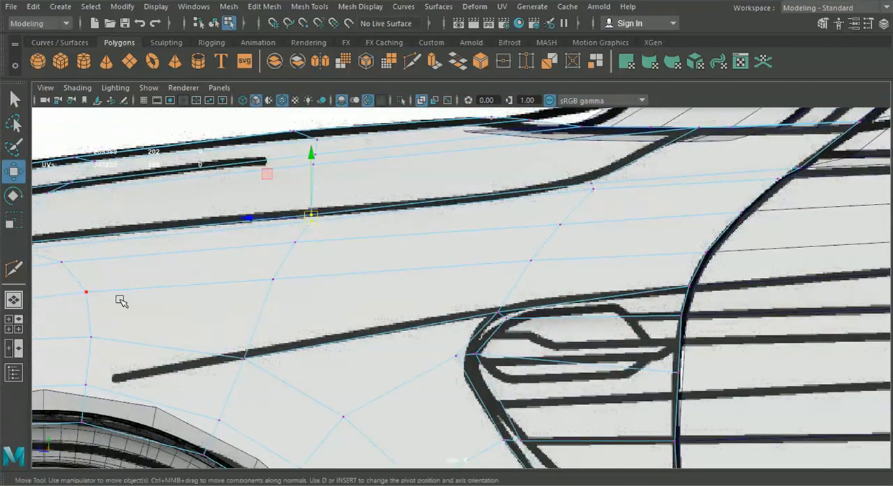
Step: Adjust the hood crease vertices and their outer neighbours sideways to the blueprint line in the front view
key(space)
key(space)
drag(581, 225, 578, 226)
mouse_move(544, 171)
mouse_down()
mouse_move(567, 192)
mouse_move(604, 183)
mouse_up()
drag(561, 127, 587, 146)
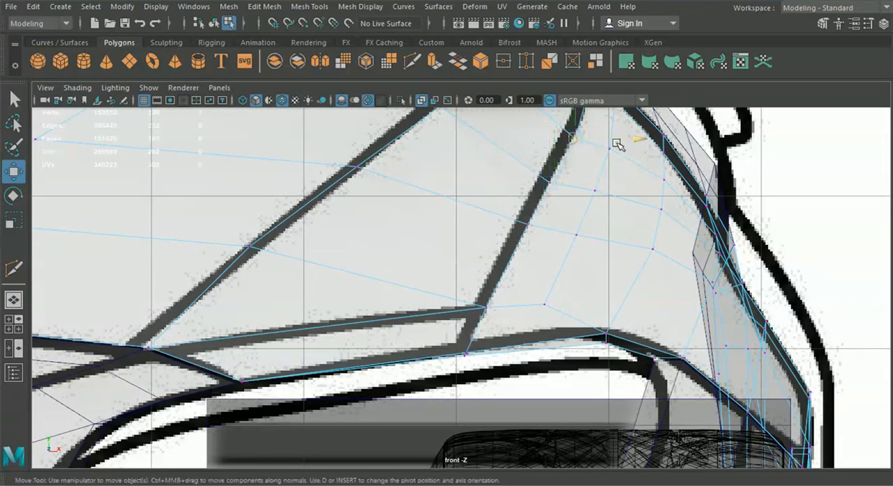
scroll(621, 147, down, 2)
Step: Start a Multi-Cut line on the headlight opening's edge, just inside the crease, in the perspective view
key(space)
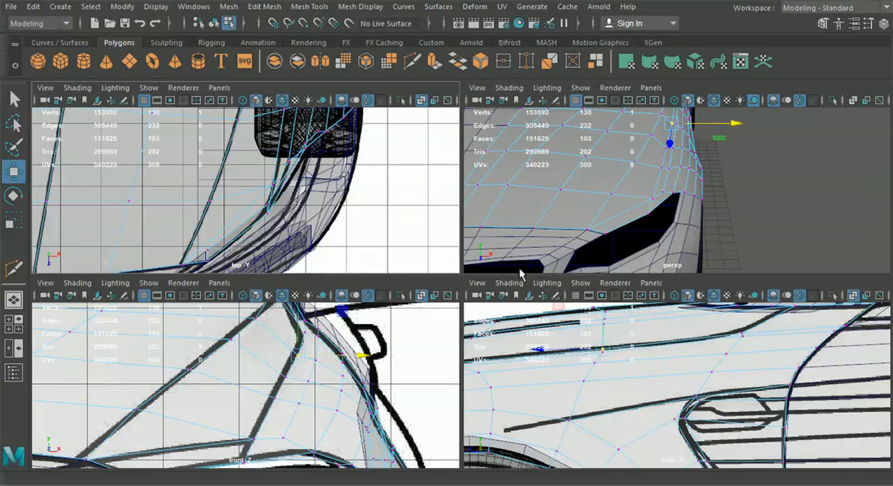
key(space)
mouse_move(548, 282)
alt+mouse_down()
mouse_move(456, 263)
mouse_move(549, 265)
mouse_move(558, 273)
alt+mouse_up()
click(412, 61)
alt+drag(395, 255, 414, 248)
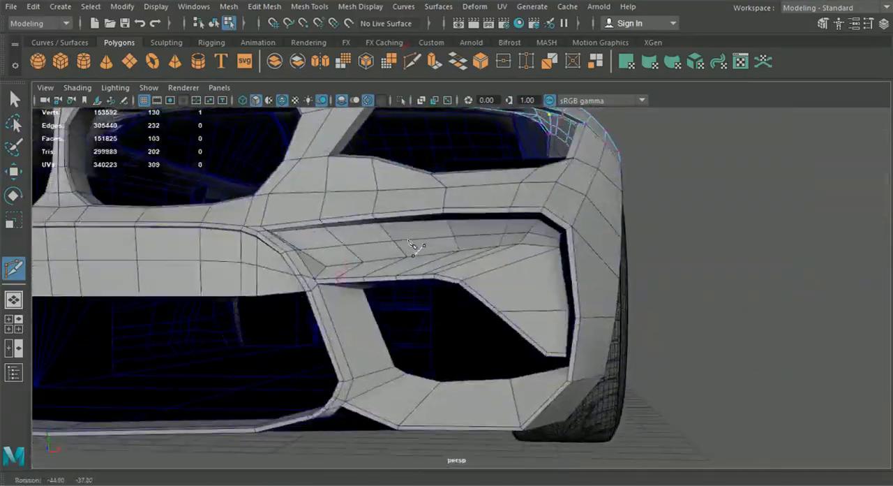
alt+middle_drag(408, 243, 395, 342)
alt+drag(413, 329, 411, 363)
alt+middle_drag(411, 363, 428, 314)
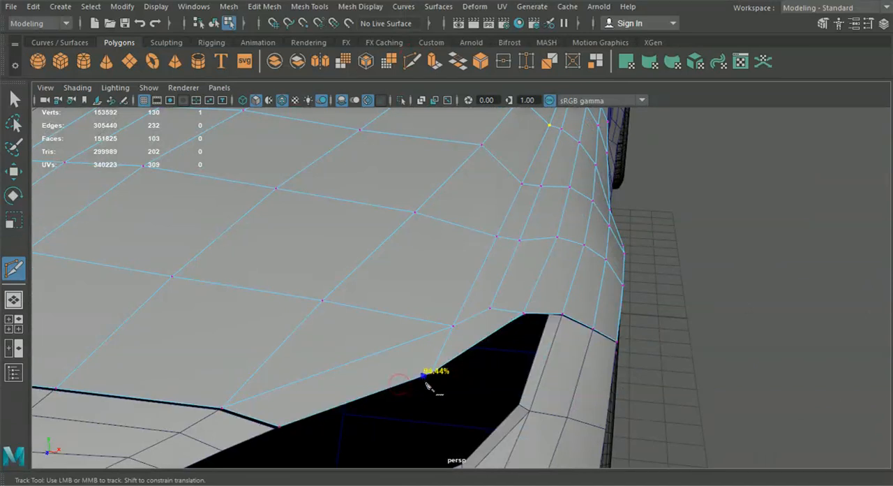
alt+middle_drag(418, 381, 417, 318)
scroll(417, 319, up, 2)
click(413, 320)
scroll(427, 314, up, 1)
click(390, 238)
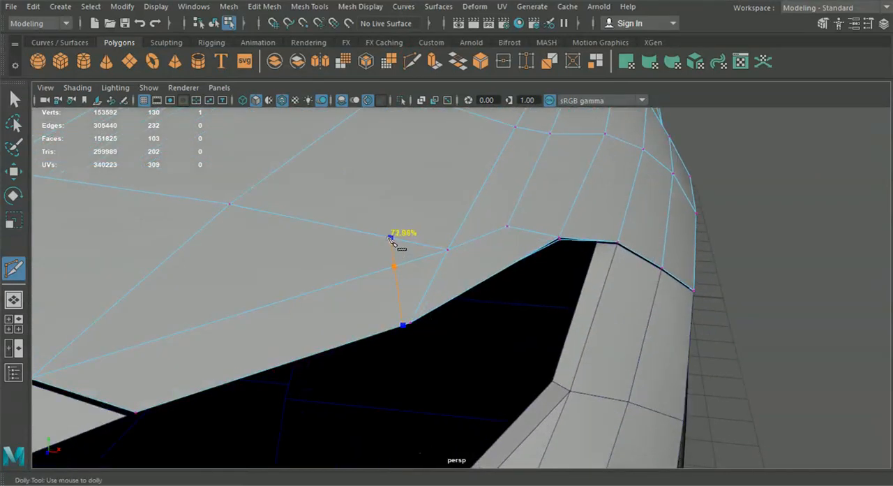
Step: Continue the cut close beside the hood crease, edge by edge, back to the windshield's lower edge
click(443, 249)
alt+middle_drag(447, 252, 489, 227)
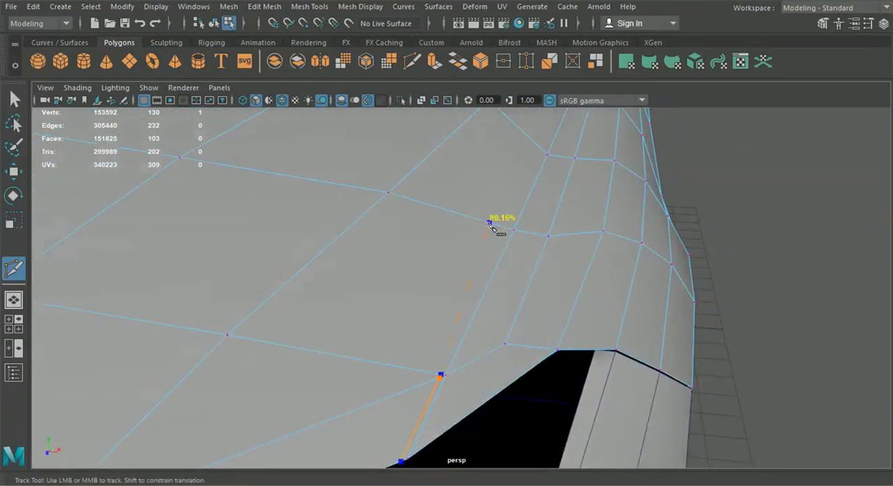
alt+right_drag(514, 227, 459, 269)
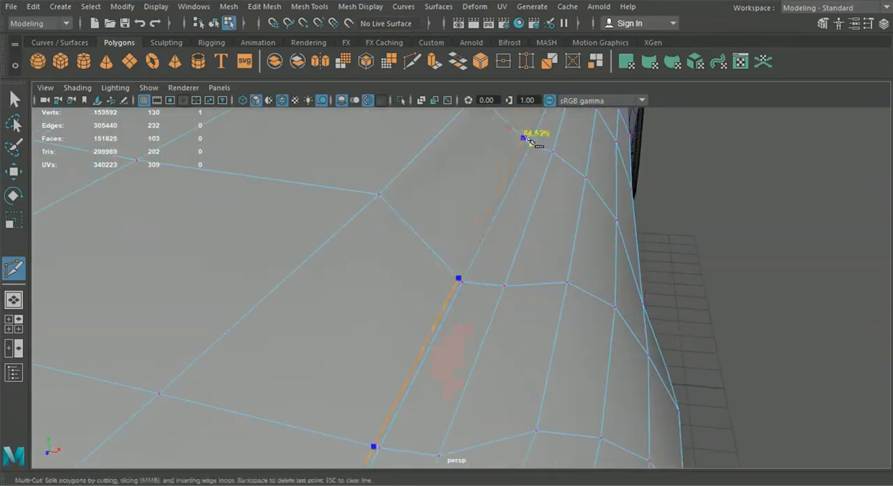
alt+middle_drag(558, 264, 446, 261)
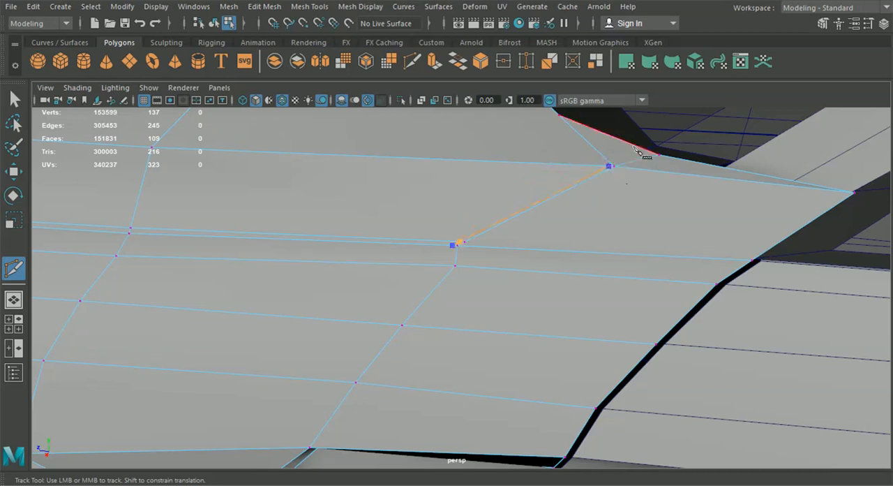
alt+drag(606, 167, 704, 245)
Step: Adjust the crease vertex near the windshield base and merge the overlapping vertices there
click(14, 100)
alt+right_drag(292, 259, 452, 346)
click(13, 172)
drag(329, 224, 322, 225)
scroll(425, 237, down, 1)
alt+middle_drag(466, 227, 434, 290)
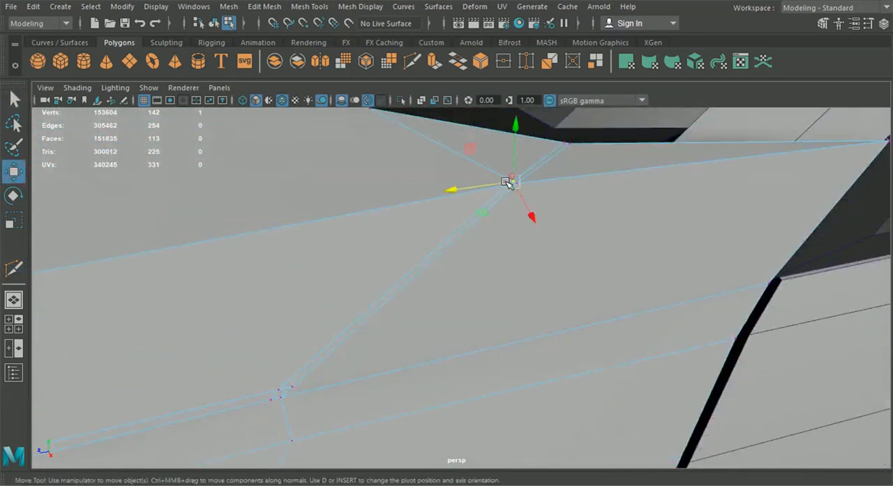
shift+click(504, 189)
click(256, 10)
click(280, 139)
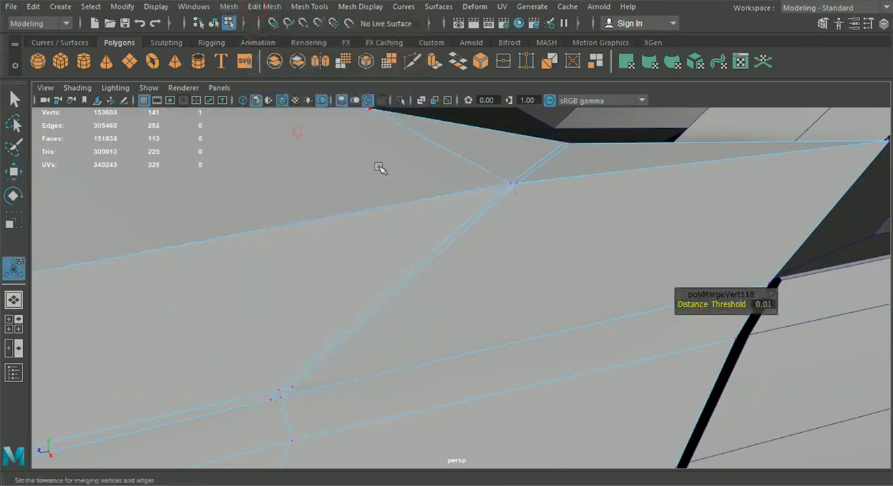
Step: Undo the accidental selection change and shift the inner crease vertex near the windshield along the hood to even the strip
alt+middle_drag(388, 164, 297, 229)
alt+drag(335, 273, 222, 296)
click(342, 233)
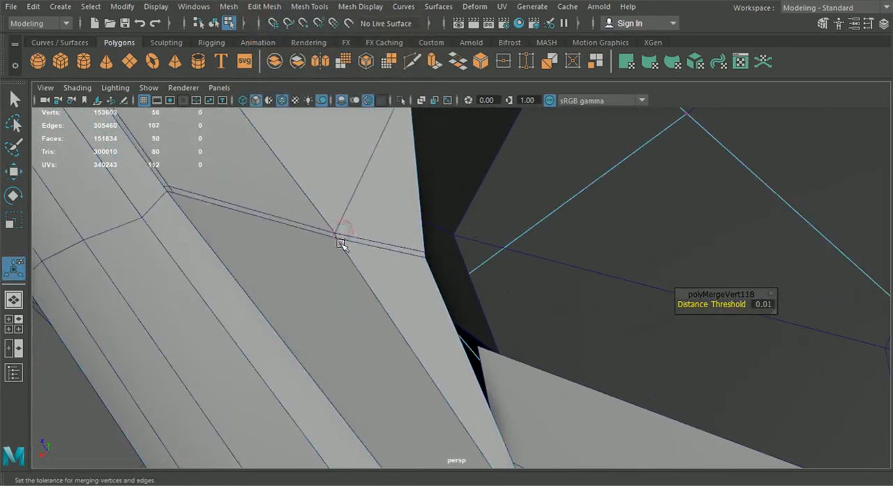
key(ctrl+z)
scroll(342, 239, up, 1)
alt+middle_drag(343, 239, 384, 261)
scroll(384, 261, up, 1)
click(325, 232)
click(14, 173)
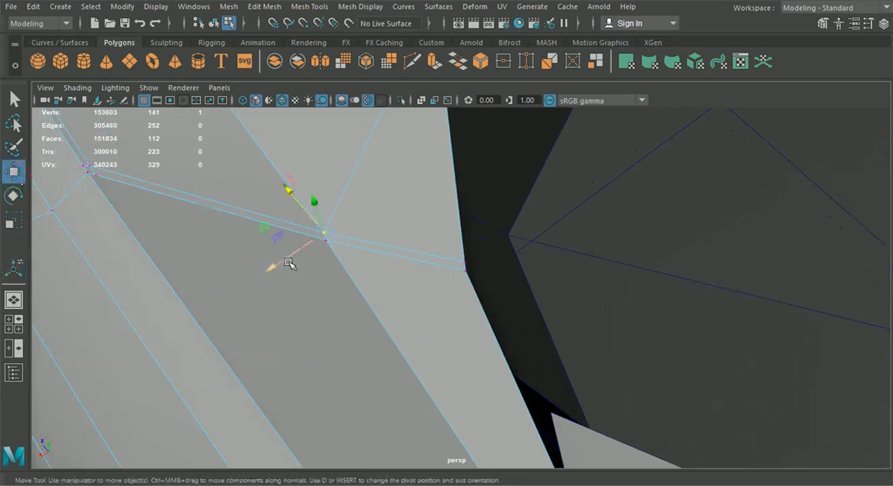
alt+drag(289, 192, 424, 185)
Step: Inspect the narrow strip along the hood crease from the windshield base to the front of the fender
scroll(424, 210, down, 2)
alt+middle_drag(382, 275, 503, 286)
scroll(369, 268, down, 1)
scroll(504, 286, down, 4)
alt+drag(525, 310, 514, 312)
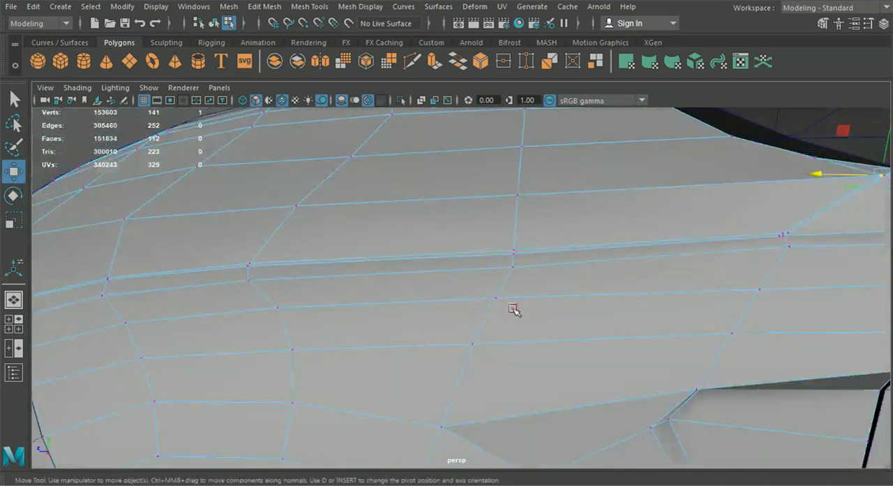
scroll(561, 281, up, 4)
alt+middle_drag(561, 281, 393, 293)
alt+drag(346, 216, 249, 277)
alt+middle_drag(249, 277, 510, 280)
alt+drag(510, 279, 638, 236)
alt+middle_drag(638, 236, 384, 303)
alt+drag(426, 298, 516, 289)
Step: Reposition the vertices of the narrow crease strip to smooth its course along the hood
click(647, 188)
alt+drag(646, 191, 590, 229)
scroll(593, 220, up, 4)
alt+middle_drag(612, 149, 587, 183)
drag(634, 130, 634, 139)
scroll(614, 150, down, 4)
Step: Adjust the height of the strip's vertex pair above the headlight and merge the duplicate vertices on the crease
alt+drag(187, 322, 459, 376)
scroll(454, 359, up, 2)
scroll(459, 376, up, 2)
alt+drag(429, 343, 359, 325)
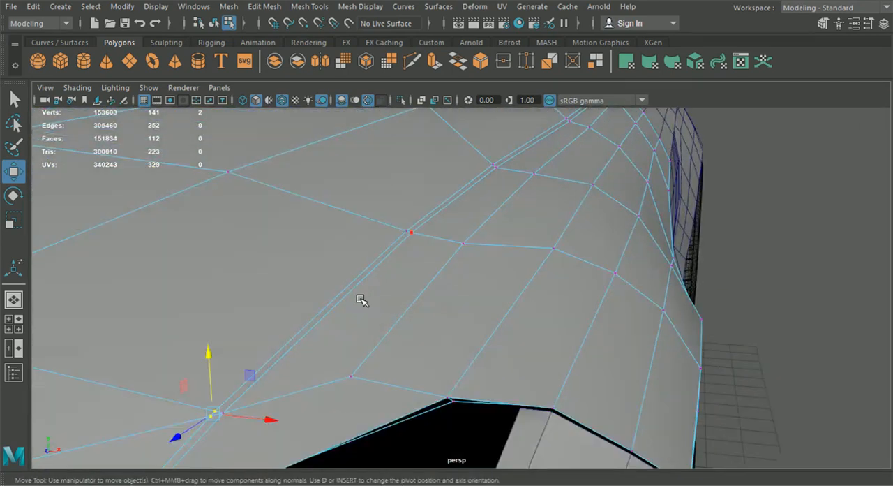
click(289, 132)
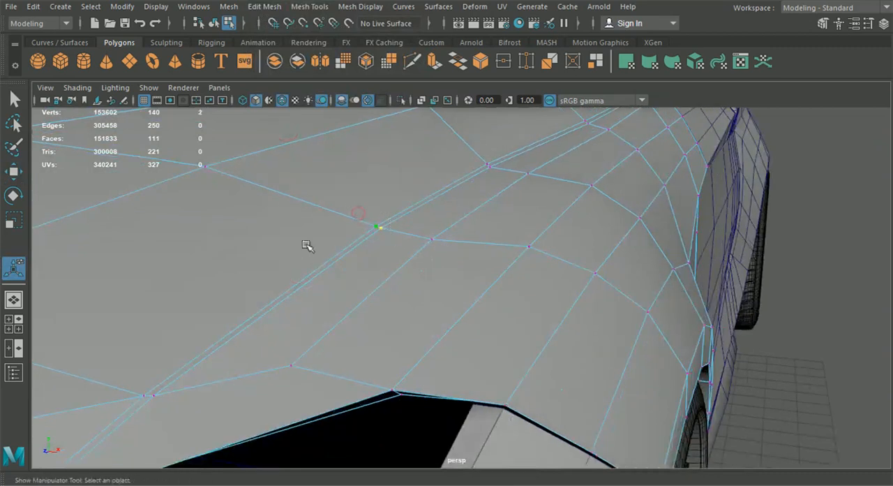
Step: Nudge the outer vertex of the narrow crease strip near the windshield to even the strip's width
alt+drag(112, 217, 310, 310)
alt+right_drag(309, 309, 338, 305)
click(528, 189)
alt+drag(518, 204, 240, 181)
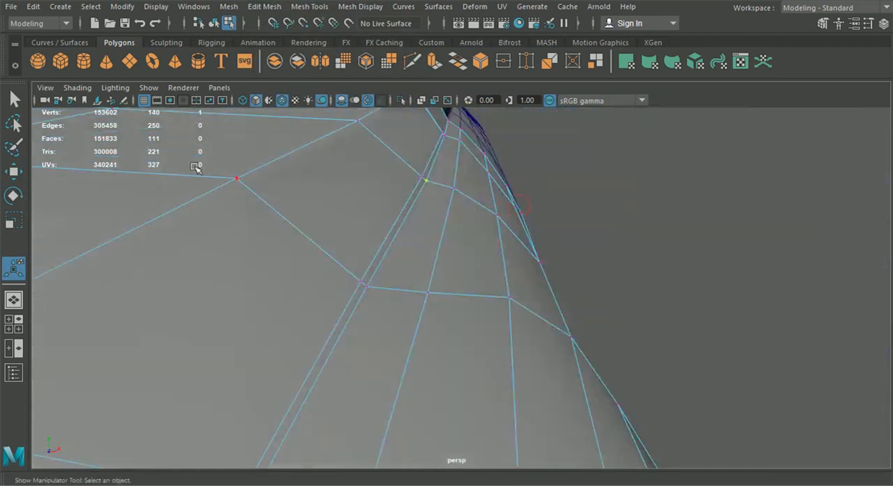
alt+drag(397, 174, 444, 278)
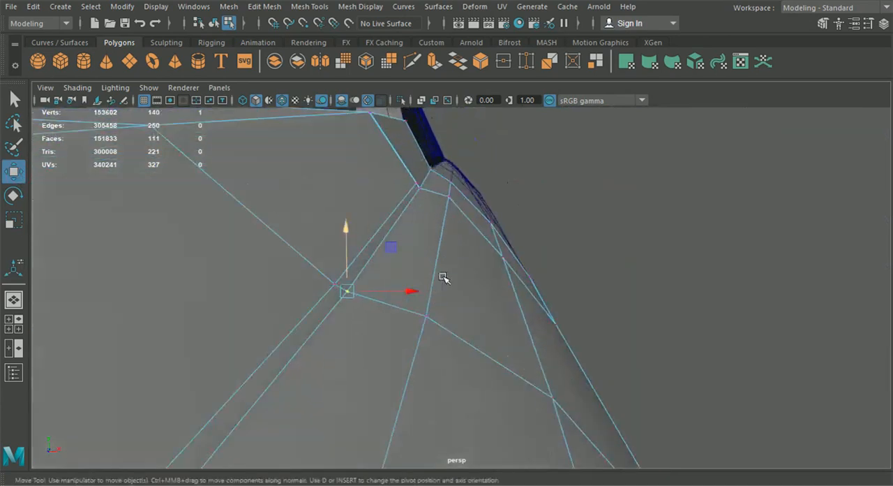
alt+drag(458, 190, 425, 298)
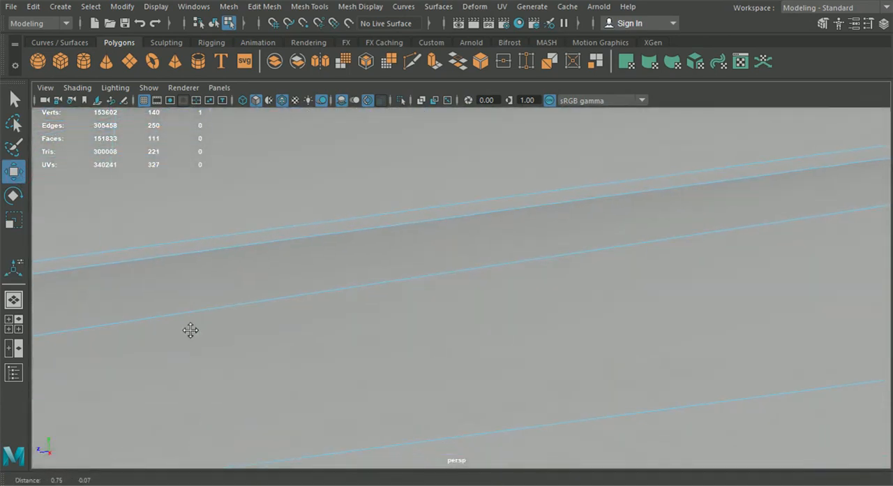
alt+middle_drag(425, 297, 335, 325)
Step: Adjust the sideways position and height of the strip's end vertex at the windshield corner of the hood
alt+drag(460, 263, 418, 302)
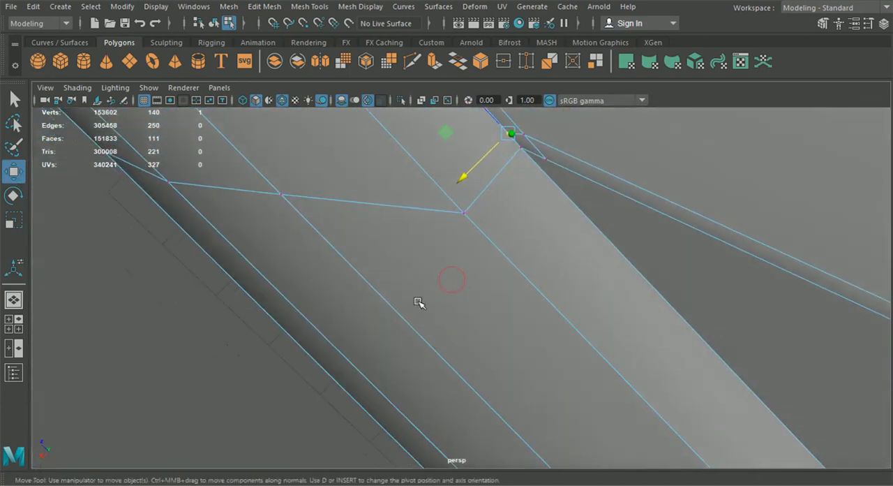
drag(478, 178, 498, 362)
click(459, 285)
drag(460, 263, 487, 371)
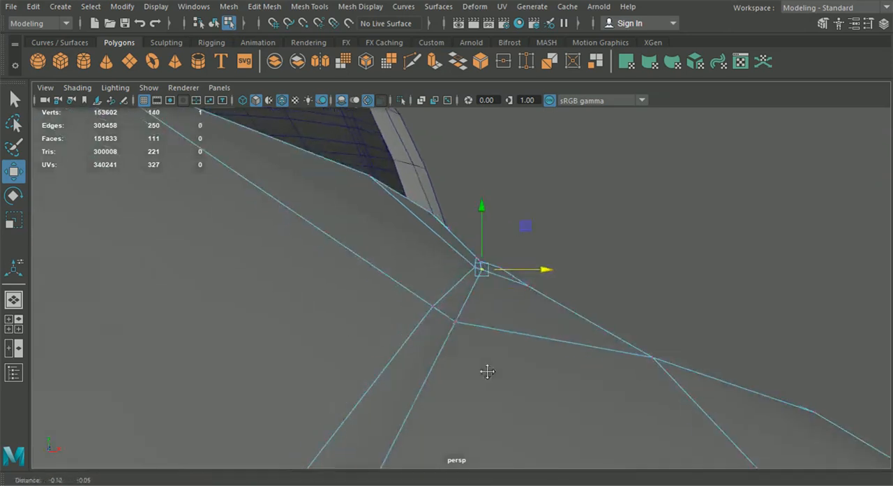
alt+drag(457, 301, 391, 322)
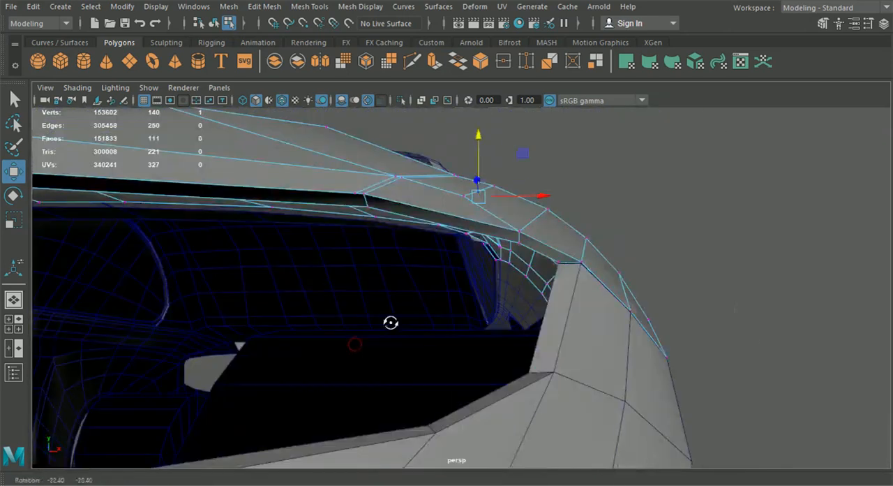
Step: Cut an edge across the hood's front lip with Multi-Cut to carry the narrow crease strip through to its end
click(409, 63)
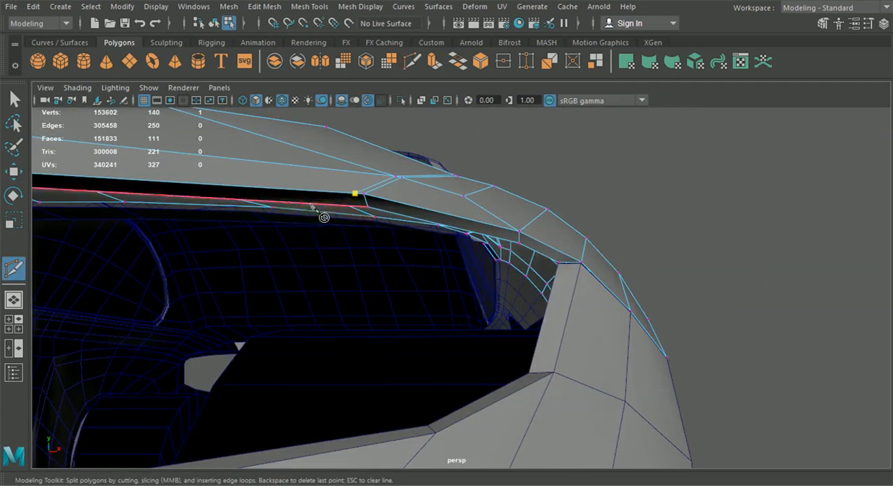
alt+drag(311, 205, 336, 242)
alt+middle_drag(337, 242, 357, 254)
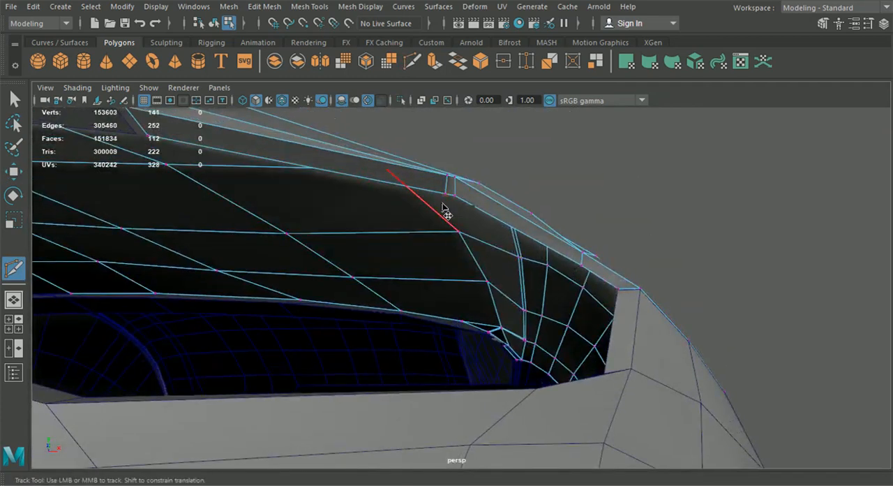
Step: Delete the narrow strip of faces along the hood crease, keeping the large corner face beside the windshield pillar
click(20, 104)
right_drag(317, 105, 317, 132)
click(452, 182)
alt+drag(453, 227, 455, 252)
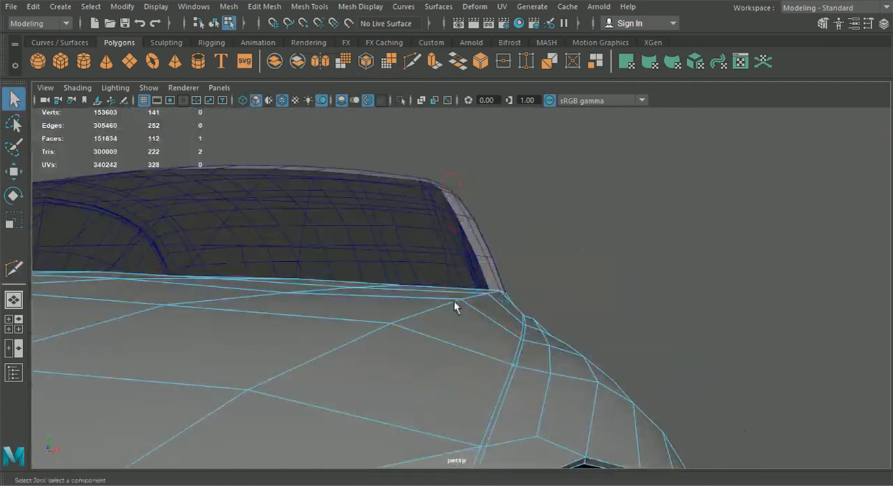
shift+double_click(482, 460)
scroll(504, 401, down, 3)
alt+drag(527, 392, 426, 403)
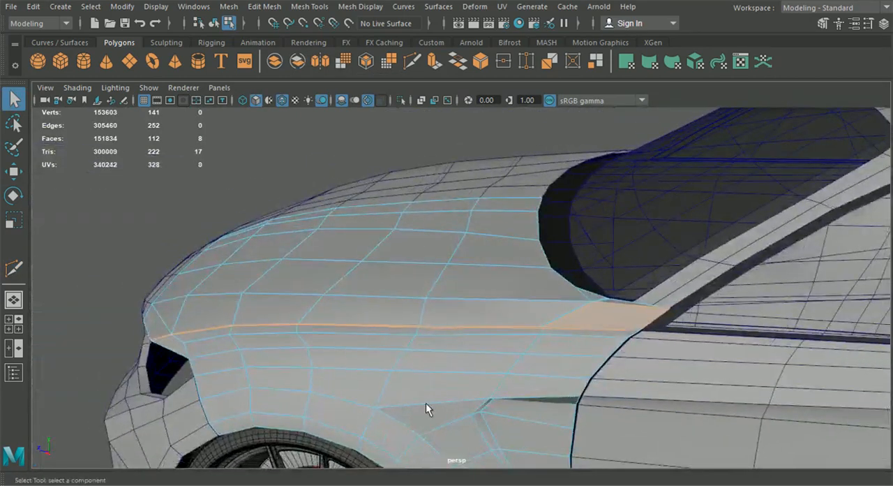
alt+middle_drag(614, 380, 526, 353)
scroll(526, 353, up, 5)
ctrl+click(542, 319)
alt+drag(561, 349, 401, 328)
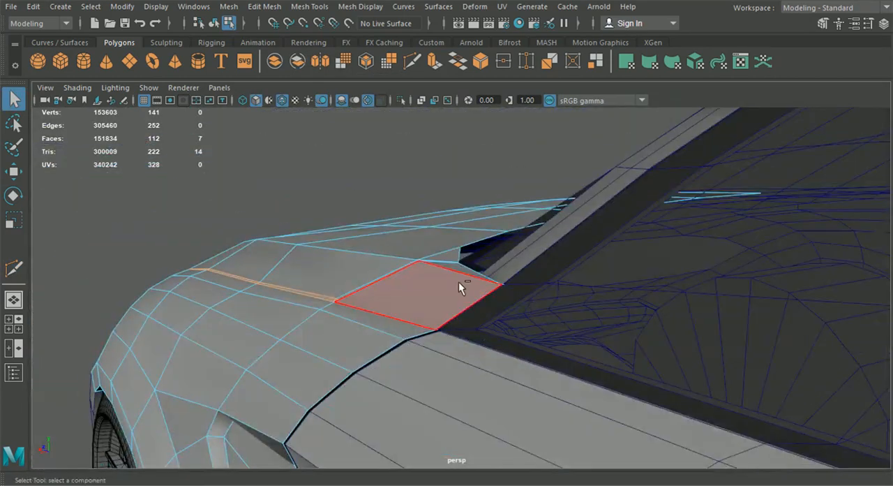
alt+drag(485, 359, 526, 347)
alt+drag(497, 324, 535, 355)
key(Delete)
Step: Delete the leftover vertex on the open edge of the new gap between hood and fender
right_drag(343, 114, 340, 103)
alt+middle_drag(354, 272, 488, 212)
alt+right_drag(488, 212, 546, 385)
click(461, 283)
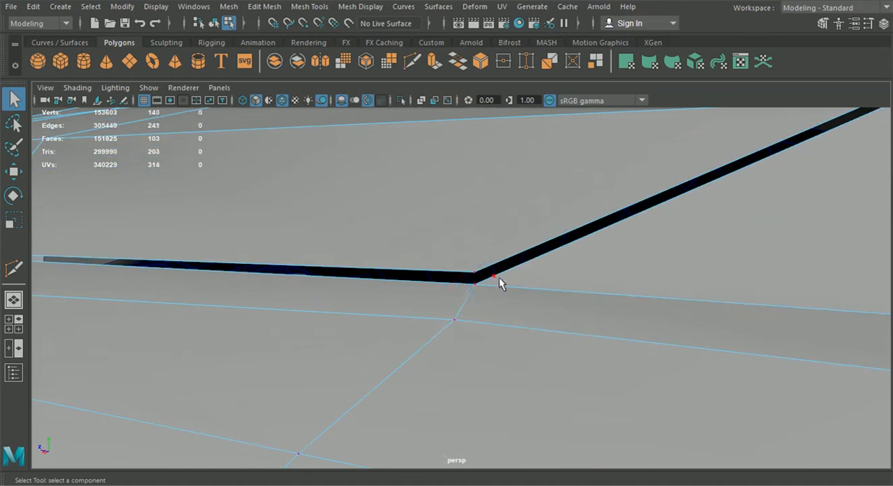
key(Delete)
scroll(498, 287, down, 5)
alt+drag(453, 323, 590, 308)
scroll(539, 331, down, 5)
Step: Return to object selection and separate the hood and fender mesh into individual objects
click(214, 23)
click(711, 164)
scroll(711, 164, down, 8)
alt+drag(708, 182, 487, 242)
click(488, 242)
click(257, 12)
click(254, 66)
Step: Check the separated body panels by selecting them in turn and inspect the car from the side and rear
click(432, 333)
click(500, 300)
click(653, 413)
alt+middle_drag(653, 412, 331, 409)
click(488, 313)
click(630, 418)
click(715, 327)
alt+middle_drag(715, 328, 514, 339)
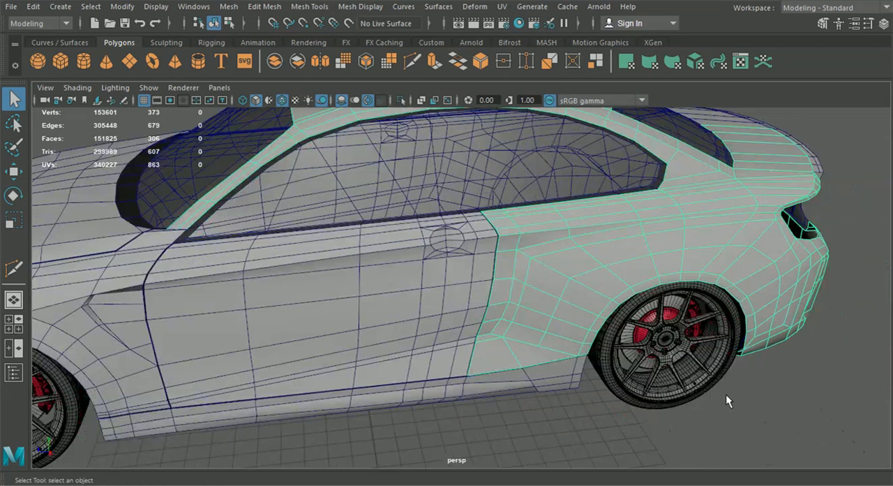
alt+drag(719, 395, 646, 399)
scroll(282, 299, down, 3)
alt+drag(362, 307, 20, 241)
click(331, 323)
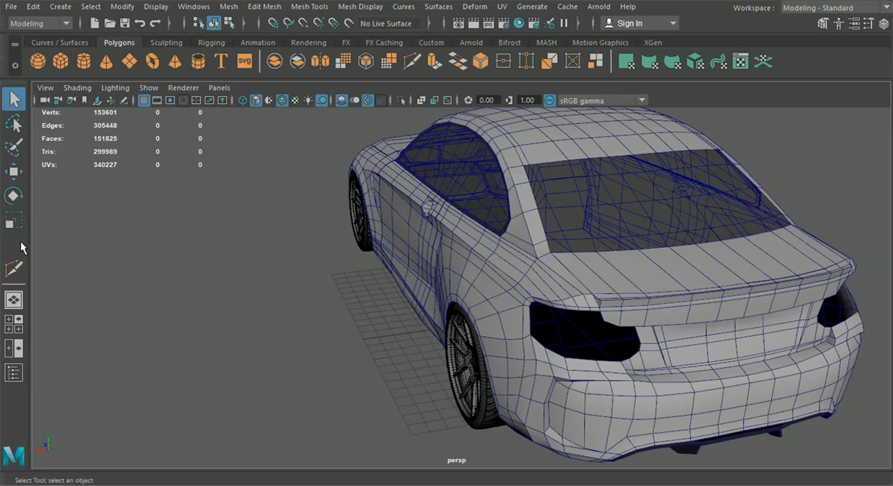
Step: Move the vertex at the taillight opening's lower front corner onto the blueprint seam in the side view
alt+drag(703, 342, 610, 321)
click(14, 325)
key(space)
scroll(606, 355, down, 4)
alt+middle_drag(712, 356, 391, 300)
scroll(463, 295, up, 3)
click(466, 269)
right_drag(468, 273, 405, 99)
key(w)
scroll(461, 216, up, 2)
click(482, 212)
drag(483, 213, 501, 187)
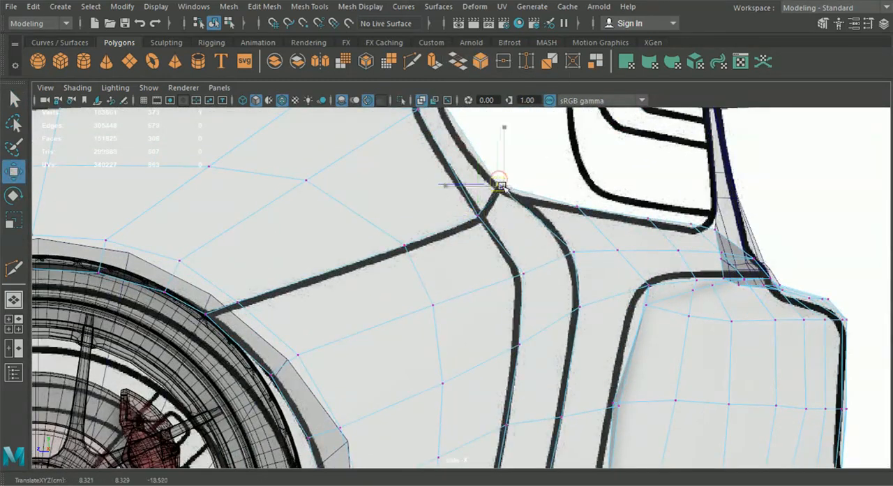
Step: Align the seam vertices between the taillight and the wheel arch with the blueprint line in the back1 view
click(219, 87)
mouse_move(259, 130)
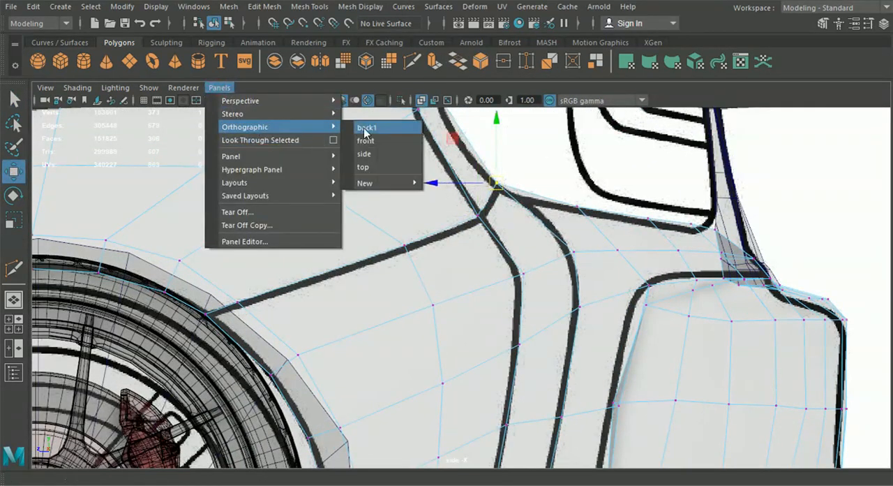
click(368, 118)
scroll(430, 375, up, 5)
scroll(431, 375, down, 5)
alt+middle_drag(394, 284, 436, 351)
scroll(433, 349, up, 4)
alt+middle_drag(281, 209, 393, 301)
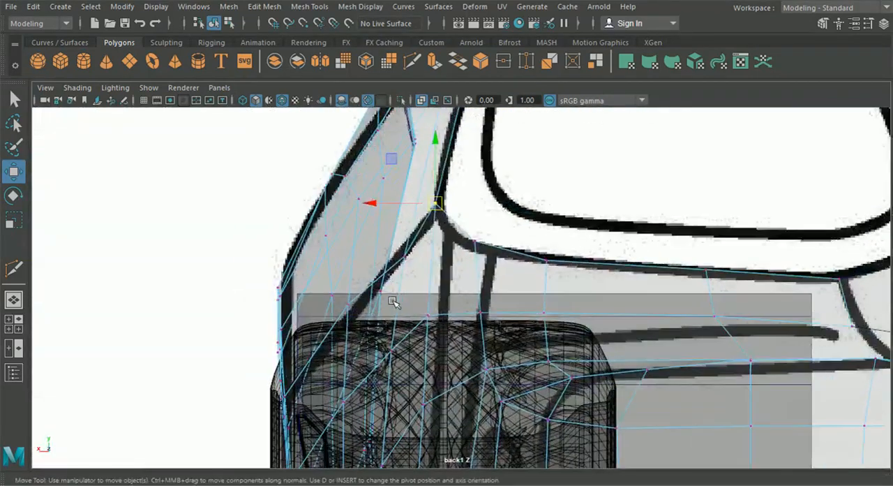
drag(396, 260, 367, 255)
click(349, 305)
drag(332, 305, 309, 306)
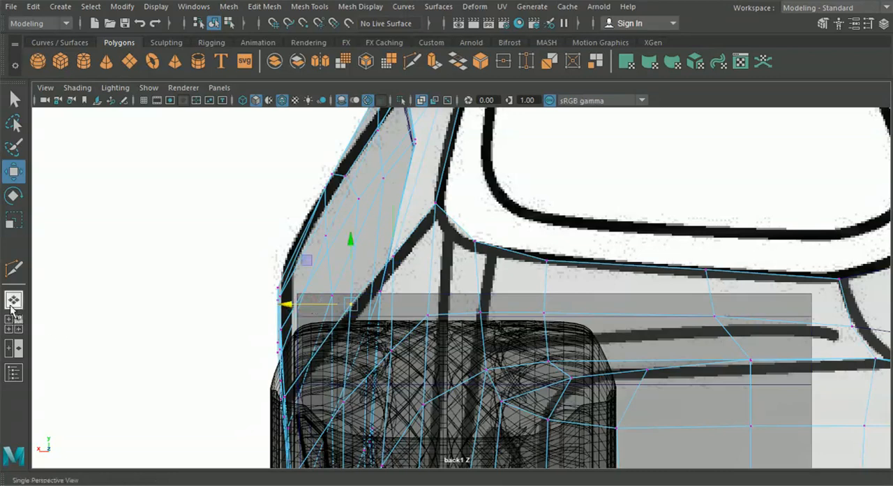
Step: Add a cut point at the taillight opening's lower corner and insert an edge loop just below the rear bumper seam
click(10, 307)
alt+drag(444, 311, 384, 293)
alt+middle_drag(422, 184, 405, 187)
scroll(411, 195, up, 4)
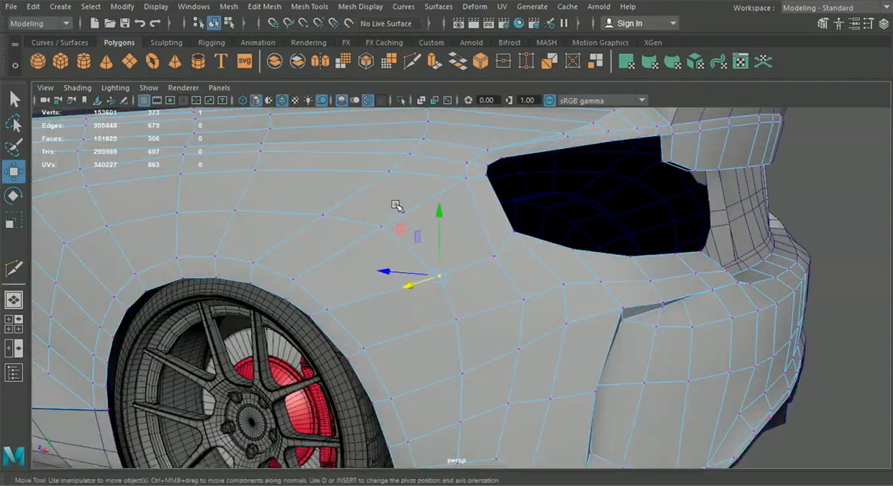
alt+drag(501, 269, 424, 262)
click(411, 62)
alt+middle_drag(427, 164, 457, 190)
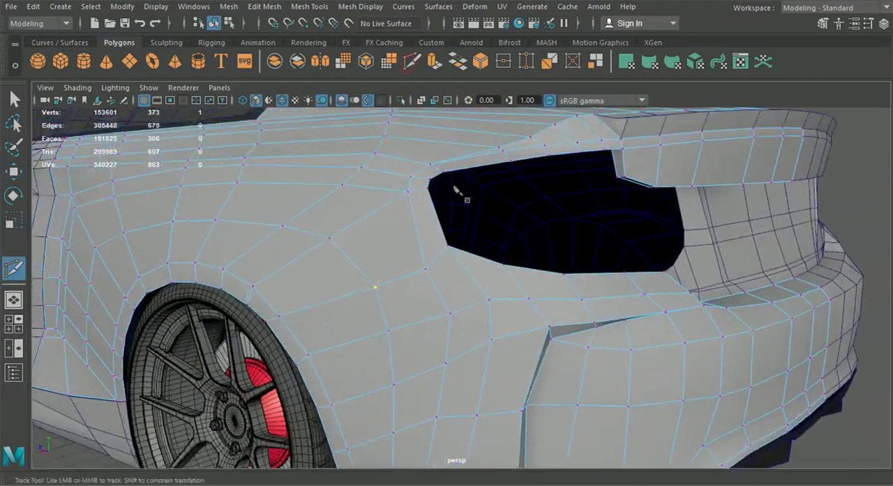
alt+right_drag(457, 190, 464, 242)
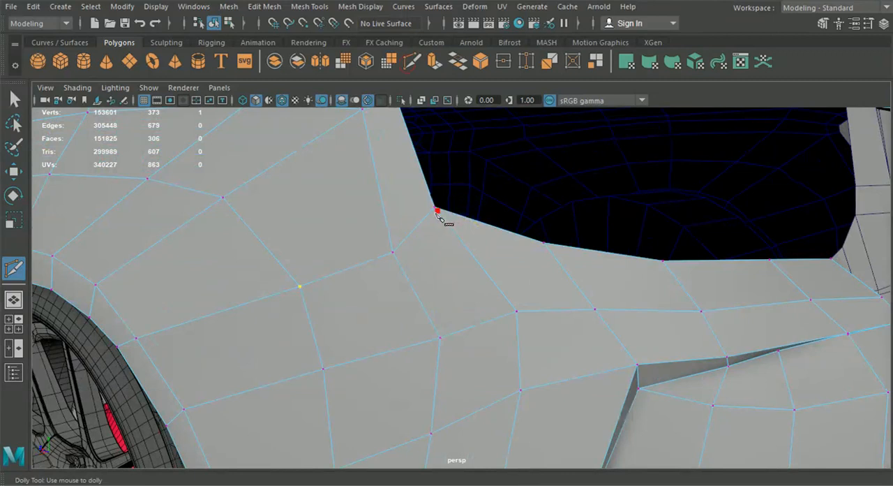
click(309, 6)
click(336, 104)
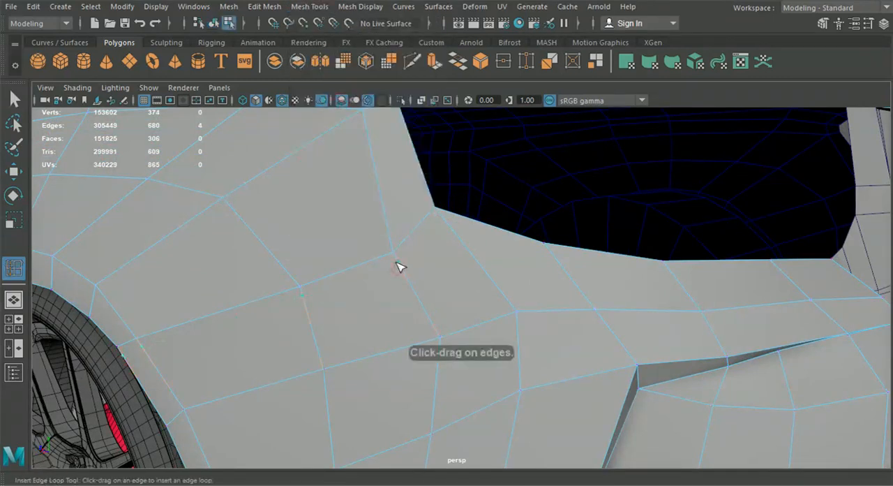
scroll(394, 261, down, 8)
alt+drag(351, 303, 303, 303)
Step: Extend the new edge from the loop's end to the taillight opening's lower corner with Multi-Cut
click(17, 326)
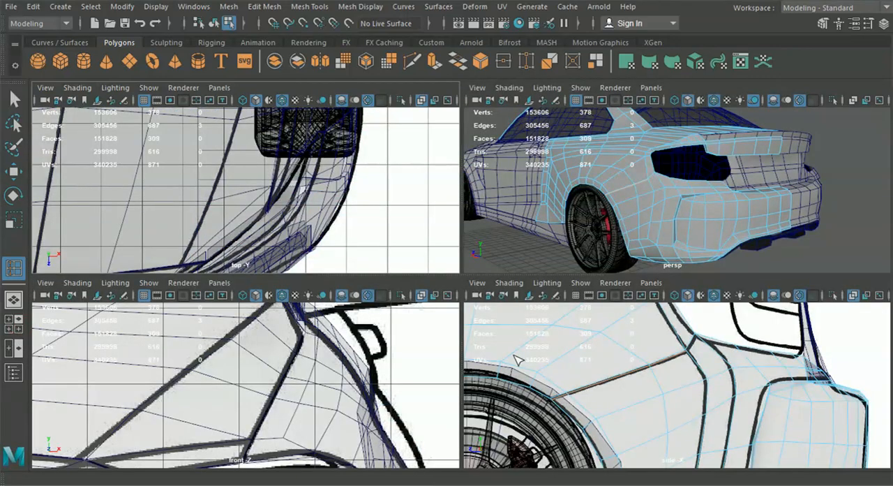
scroll(611, 239, up, 4)
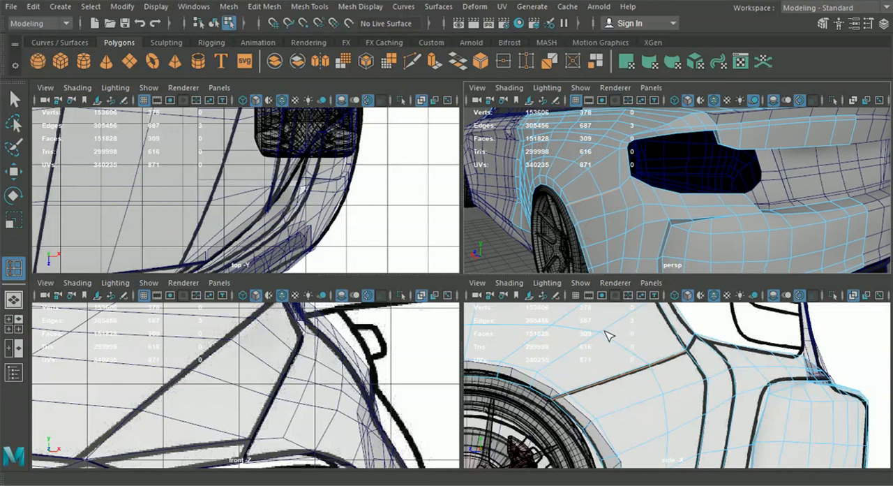
scroll(600, 348, up, 3)
key(space)
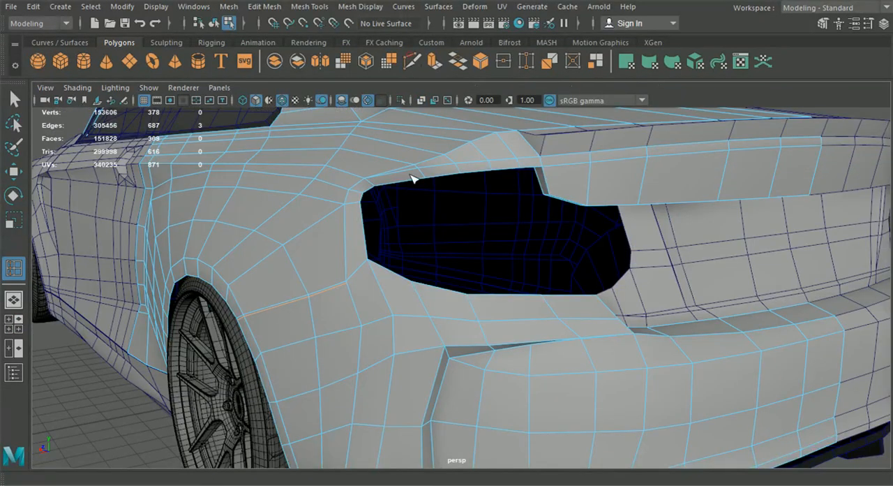
click(411, 63)
scroll(455, 343, up, 5)
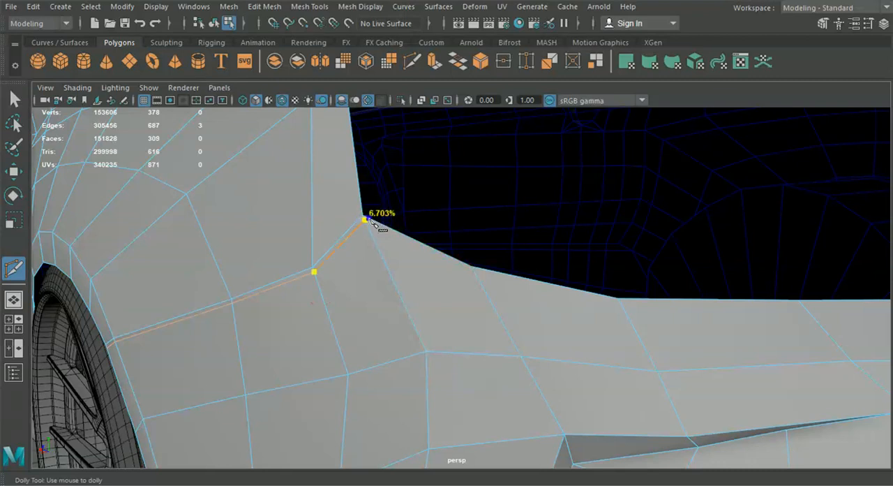
click(367, 219)
key(Return)
Step: Merge the duplicate vertices where the new seam edge meets the taillight opening
click(16, 101)
alt+middle_drag(240, 199, 293, 229)
alt+right_drag(294, 229, 332, 245)
right_drag(383, 230, 322, 100)
drag(382, 217, 391, 225)
click(268, 8)
click(296, 133)
alt+drag(322, 242, 380, 238)
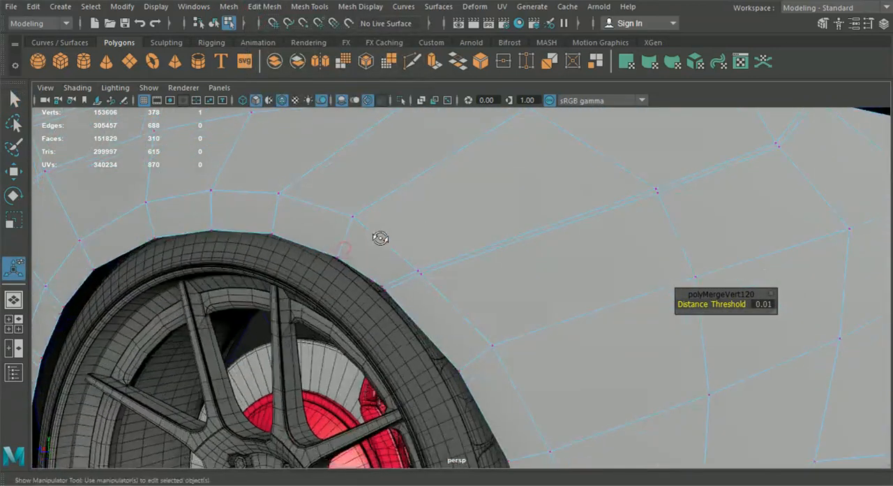
Step: Change the Move tool's axis orientation and shift the seam strip's outer vertex at the taillight corner to even its width
alt+middle_drag(438, 216, 426, 245)
click(14, 172)
double_click(14, 172)
click(365, 137)
click(395, 168)
click(871, 25)
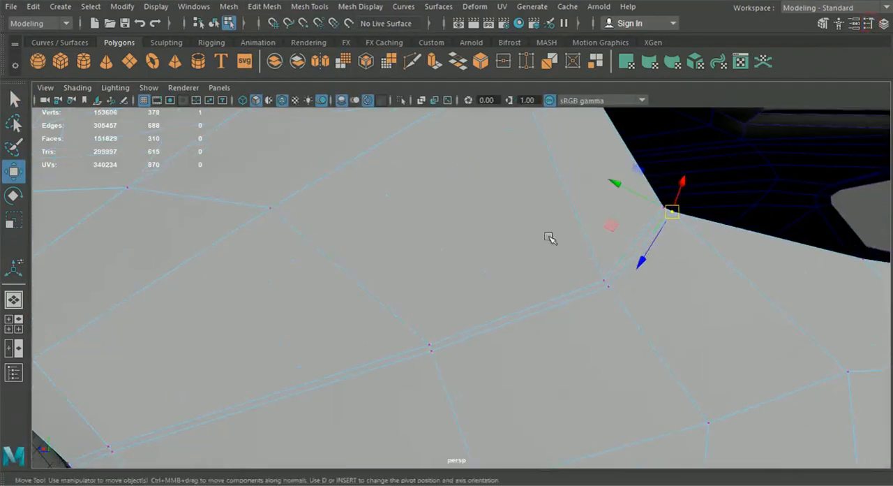
middle_drag(616, 186, 618, 183)
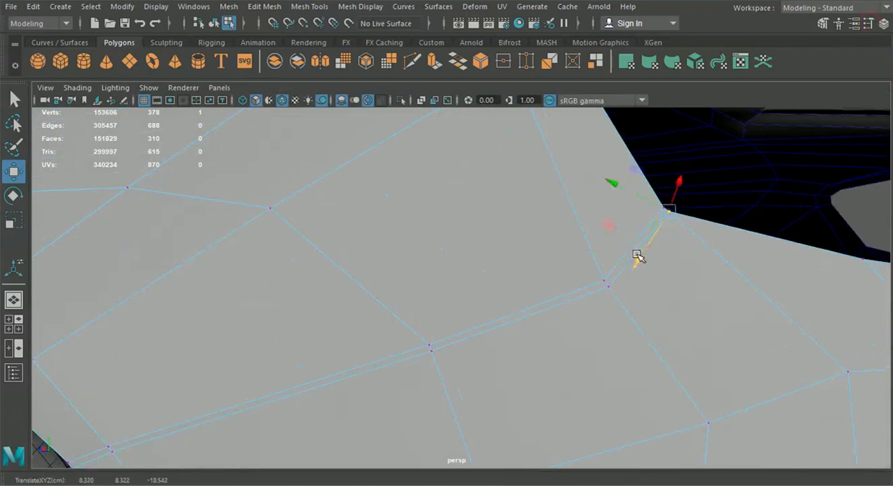
Step: Delete the narrow strip of faces running from the rear wheel arch to the taillight opening
scroll(637, 254, down, 3)
right_drag(479, 286, 477, 153)
click(500, 298)
shift+double_click(451, 317)
scroll(453, 319, down, 4)
key(Delete)
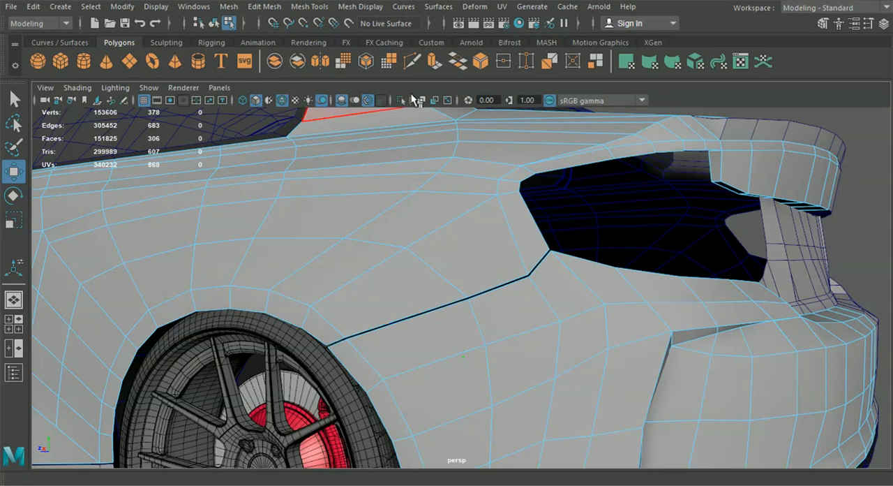
Step: Return to object selection and separate the rear quarter panel and bumper mesh into individual objects
click(215, 24)
scroll(656, 220, down, 5)
click(747, 242)
alt+drag(740, 265, 615, 363)
click(517, 352)
click(229, 6)
click(248, 99)
Step: Inspect the separated rear quarter panel, bumper and rear center panel by selecting them
click(594, 309)
alt+drag(594, 309, 504, 310)
click(362, 265)
alt+drag(362, 267, 442, 293)
scroll(493, 286, down, 4)
click(521, 307)
scroll(498, 333, up, 6)
Step: Reset the Move tool's axis orientation, shift the rear center panel's end vertices inward, and raise its lower-edge vertices off the bumper
alt+drag(498, 333, 453, 307)
right_drag(438, 192, 378, 97)
scroll(397, 217, up, 5)
drag(265, 161, 317, 272)
alt+drag(606, 293, 483, 302)
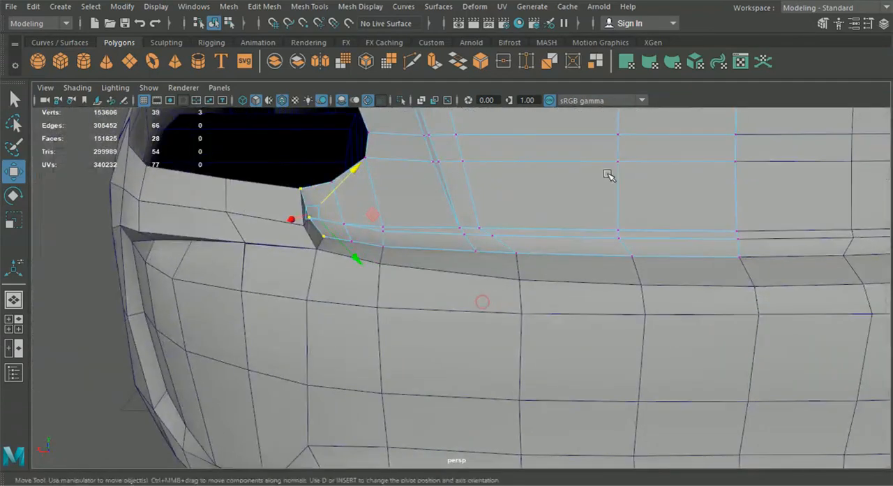
click(871, 26)
click(380, 135)
click(379, 148)
click(871, 26)
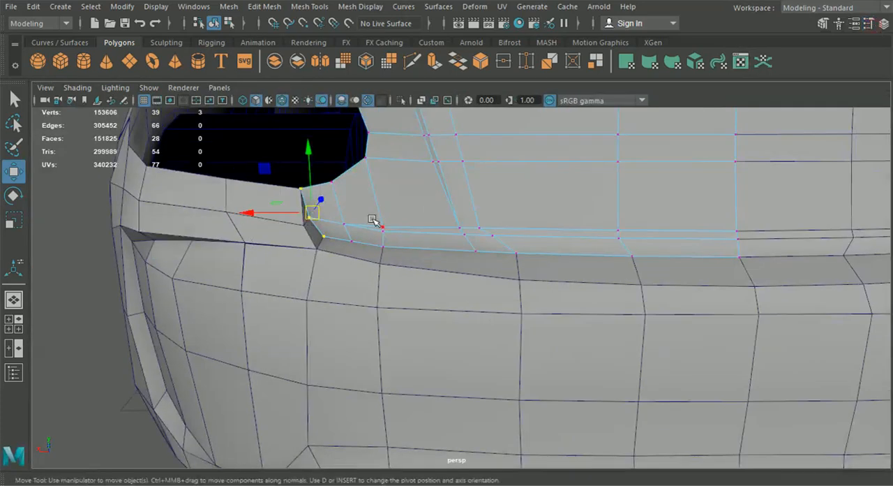
drag(250, 213, 255, 215)
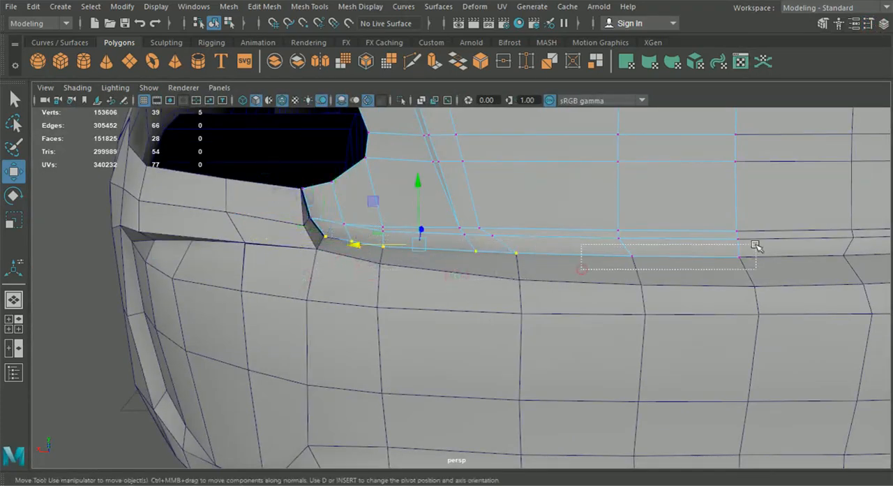
drag(533, 193, 530, 189)
Step: Compare the rear quarter panel's edges around the rear window and trunk seam with the top-view blueprint
click(214, 24)
click(94, 255)
alt+drag(336, 308, 418, 342)
scroll(333, 317, down, 4)
click(14, 324)
key(space)
scroll(305, 249, down, 4)
alt+middle_drag(416, 126, 395, 460)
scroll(396, 209, up, 4)
click(396, 205)
scroll(396, 206, up, 3)
alt+middle_drag(377, 168, 415, 221)
right_drag(415, 221, 404, 220)
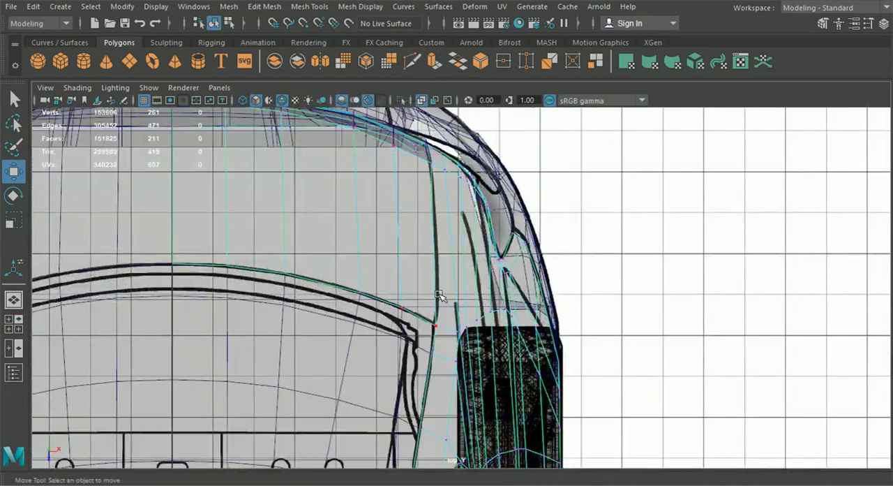
scroll(395, 250, up, 2)
alt+middle_drag(291, 187, 319, 219)
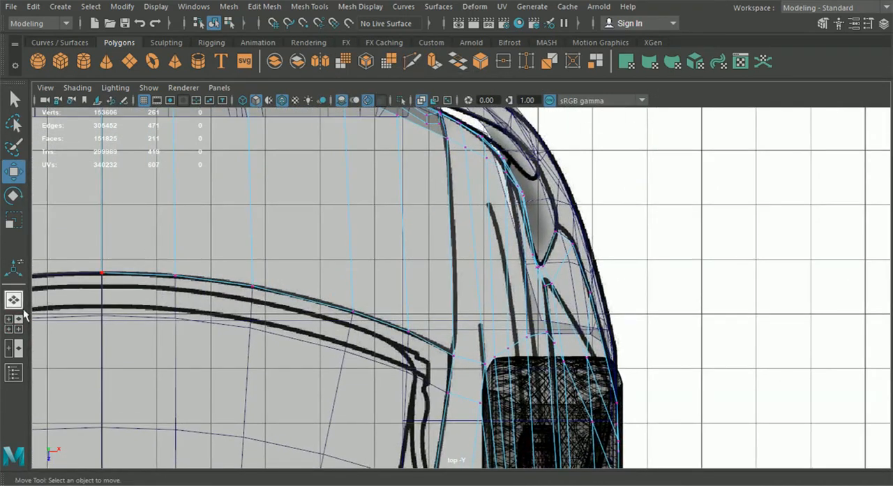
Step: Insert an edge loop alongside the trunk lid's side seam, following the seam line of the top-view blueprint
click(17, 321)
key(space)
scroll(558, 331, down, 7)
alt+middle_drag(510, 322, 525, 338)
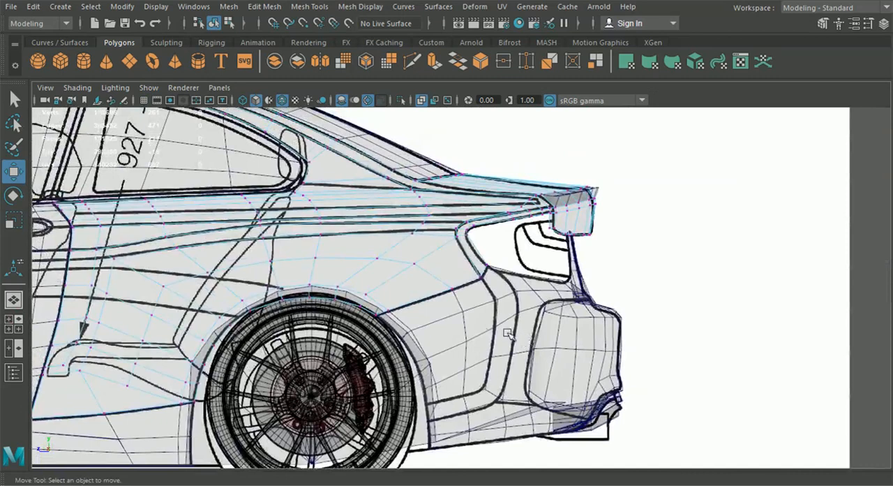
scroll(331, 315, down, 1)
key(space)
key(space)
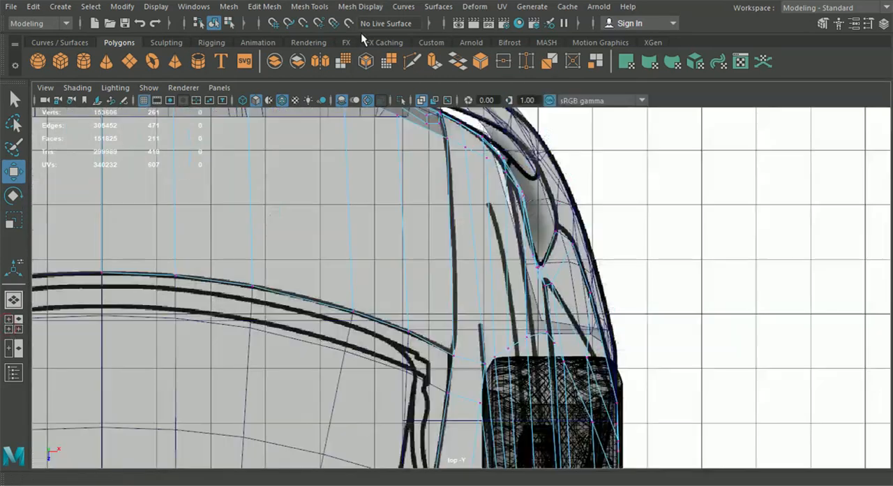
click(309, 6)
click(339, 105)
scroll(374, 292, up, 5)
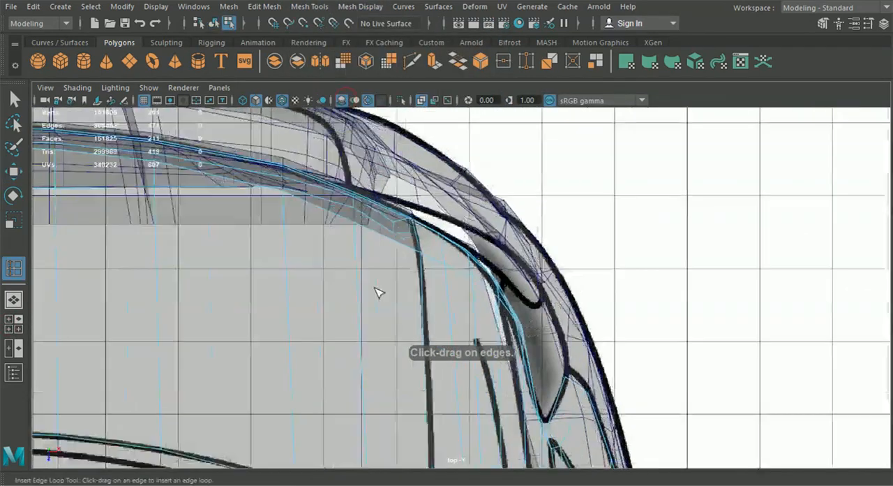
scroll(395, 239, up, 2)
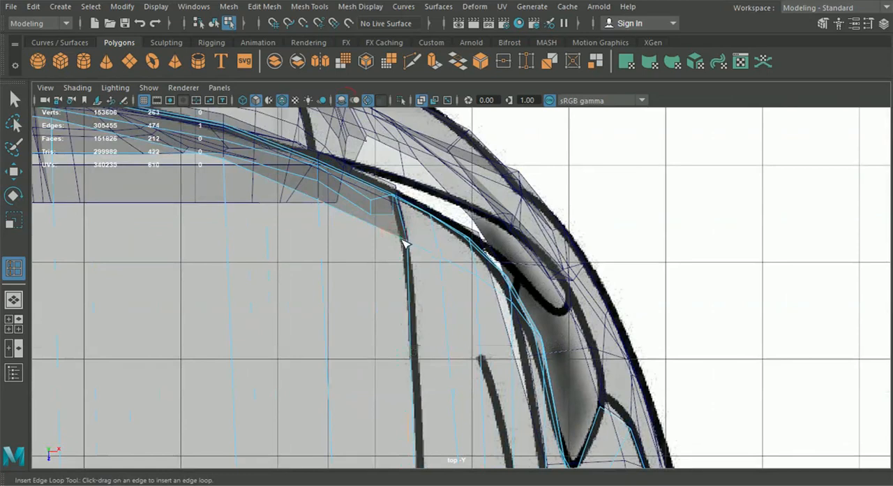
alt+middle_drag(408, 312, 404, 189)
Step: Isolate the rear quarter and trunk mesh and try a Multi-Cut from the new loop's end down the rear face
click(19, 300)
alt+drag(363, 317, 328, 303)
alt+middle_drag(328, 303, 354, 324)
scroll(354, 325, up, 4)
alt+drag(355, 326, 377, 343)
click(214, 24)
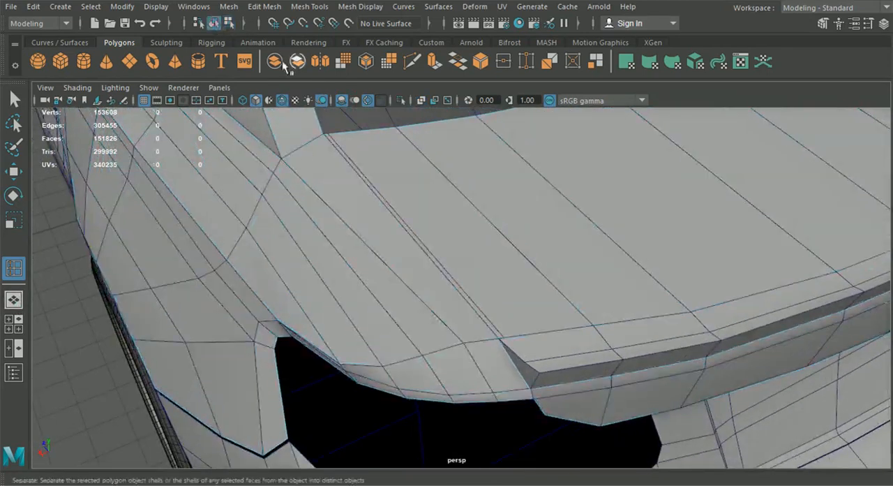
click(297, 172)
click(401, 100)
alt+drag(409, 189, 464, 226)
alt+right_drag(387, 242, 411, 232)
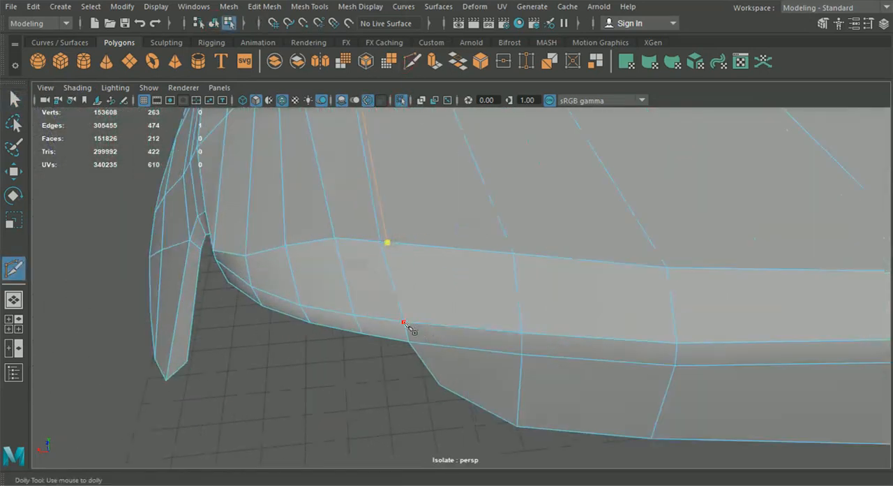
Step: Merge the overlapping vertices at the seam and along the rear edge of the quarter panel
key(q)
right_drag(285, 142, 230, 103)
click(279, 9)
click(291, 132)
drag(240, 249, 253, 262)
key(g)
drag(204, 244, 270, 298)
key(g)
key(g)
drag(412, 333, 401, 319)
key(g)
Step: Retry the cut below the seam, and merge the vertices around the taillight opening and trunk corner together
click(411, 62)
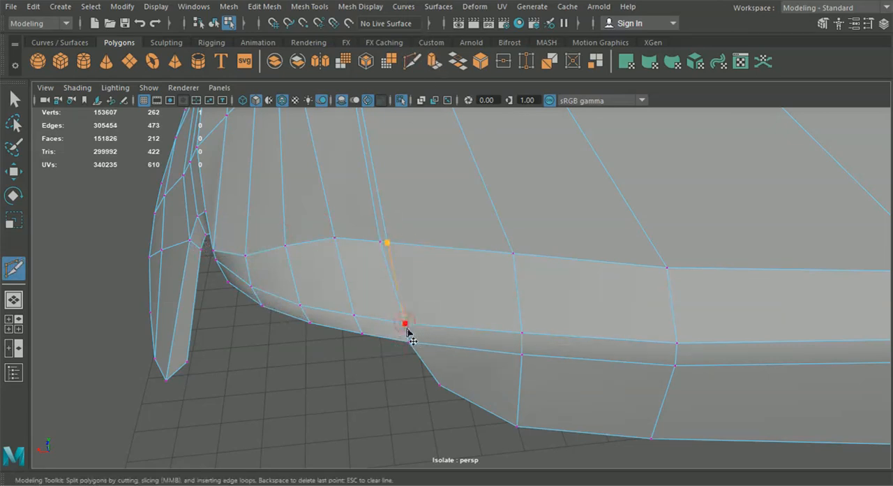
alt+middle_drag(396, 307, 438, 268)
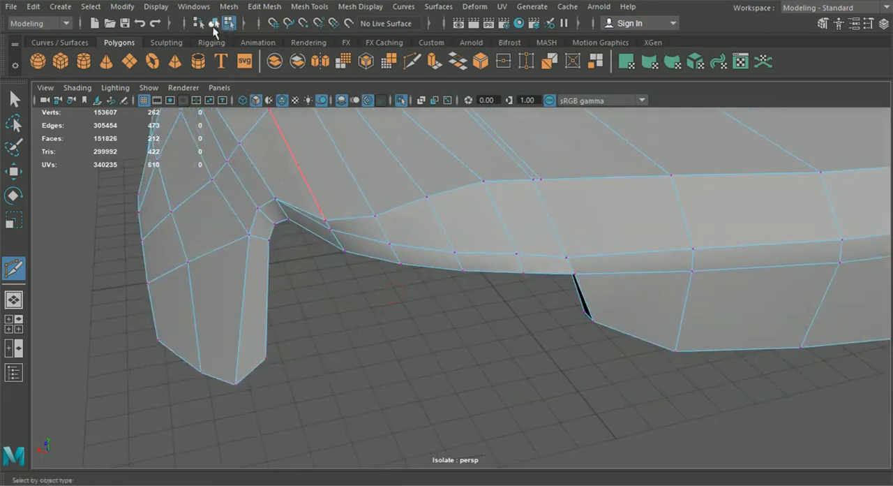
click(13, 106)
right_drag(463, 112, 395, 129)
scroll(381, 166, down, 3)
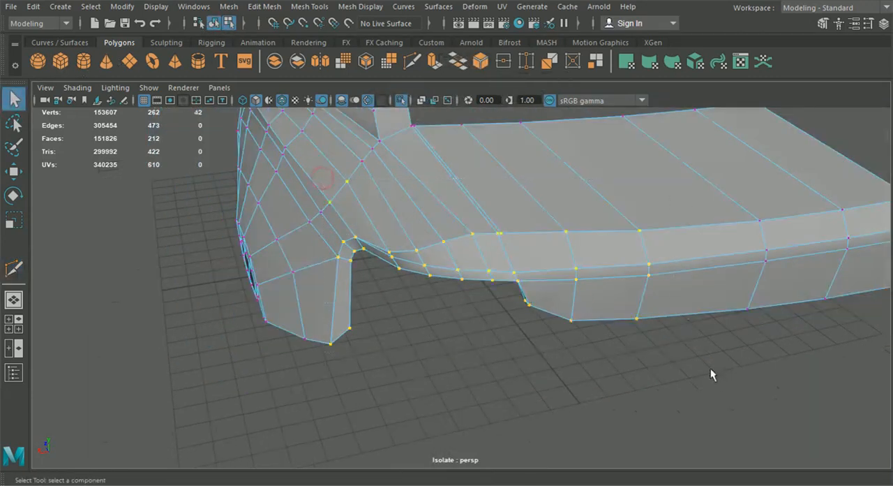
alt+drag(721, 381, 637, 341)
click(264, 6)
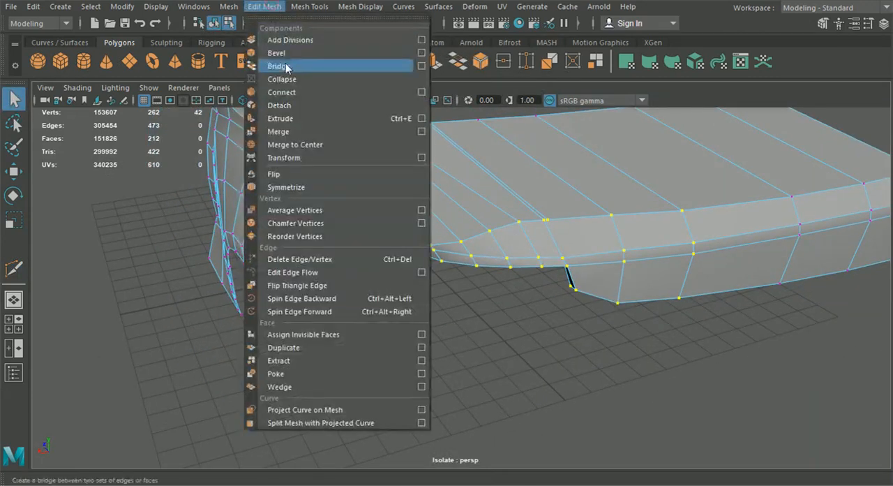
click(293, 132)
Step: Cut an edge from the new loop's end vertex down to the existing lower vertex on the trunk's rear face
alt+drag(499, 236, 479, 345)
click(480, 342)
scroll(425, 170, up, 3)
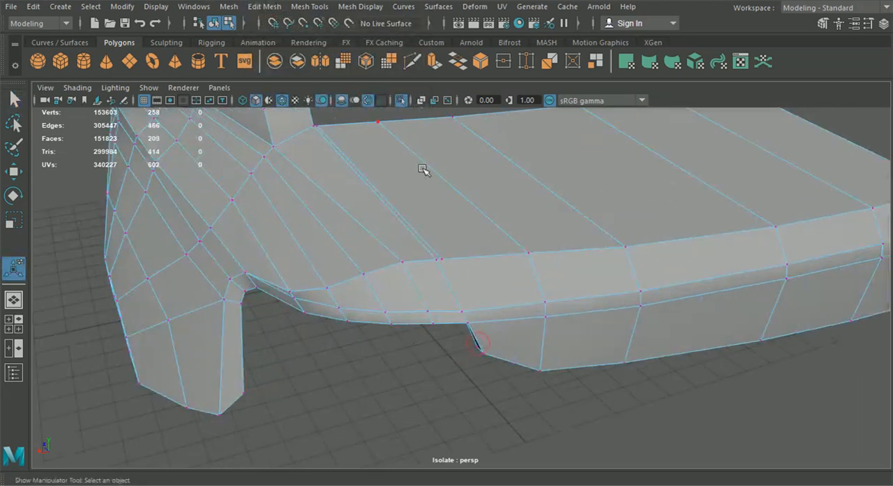
scroll(440, 169, up, 3)
click(412, 61)
drag(459, 244, 432, 252)
key(ctrl+z)
scroll(420, 237, up, 3)
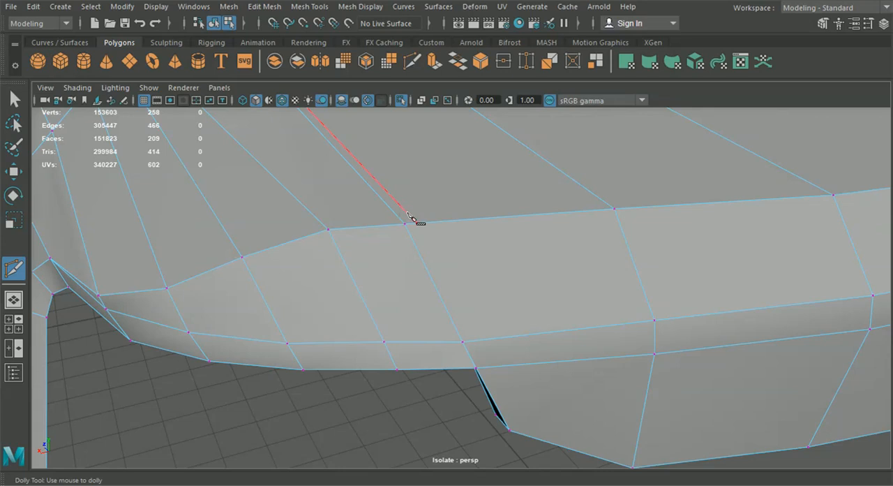
scroll(412, 217, down, 3)
scroll(417, 230, up, 3)
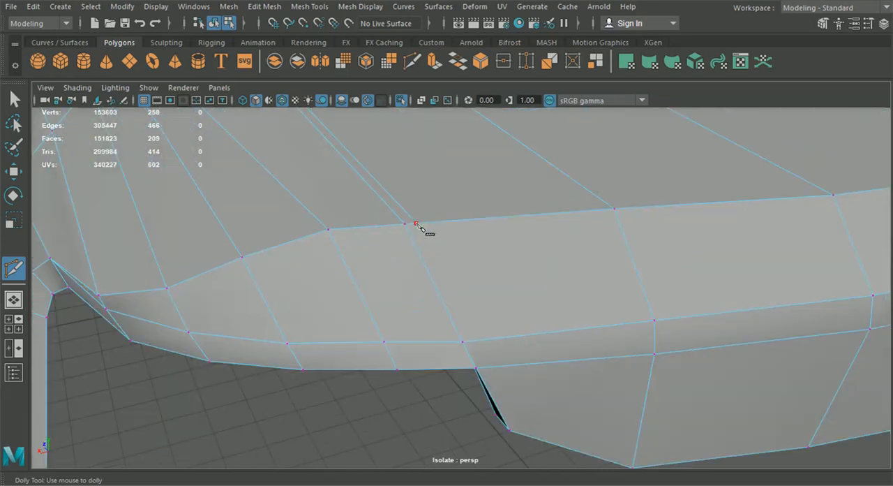
click(478, 339)
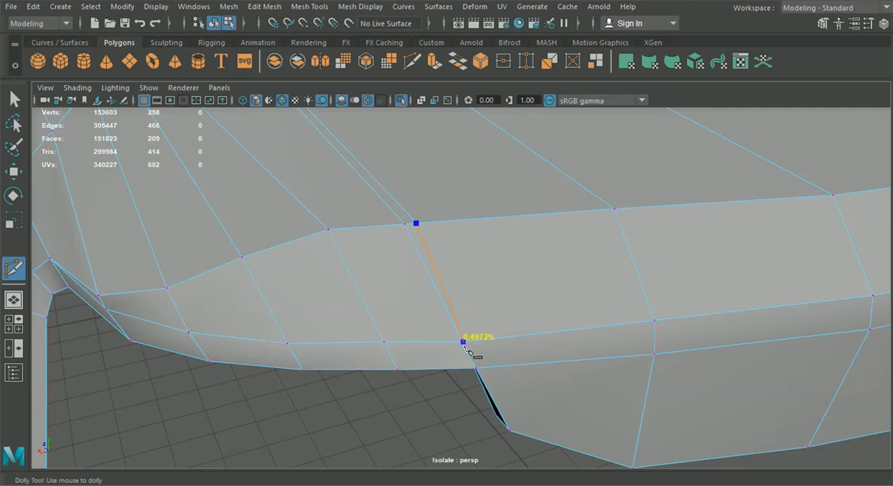
Step: Merge the overlapping vertices along the trunk's upper rear edge with a 0.01 distance threshold
drag(333, 190, 403, 232)
click(265, 7)
click(285, 132)
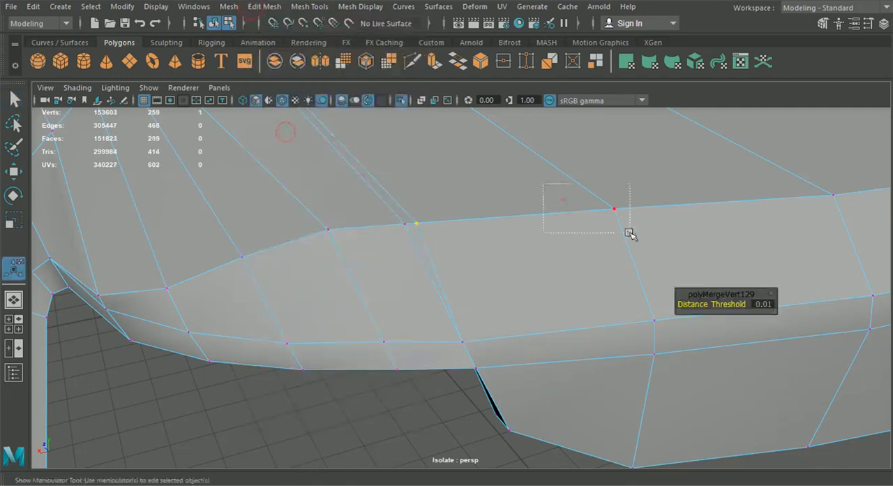
drag(781, 170, 853, 221)
key(g)
scroll(853, 221, down, 5)
drag(766, 197, 807, 236)
key(g)
scroll(857, 224, down, 2)
drag(815, 195, 847, 225)
key(g)
scroll(386, 202, up, 5)
Step: Cut a second edge down the rear face and lip beside the seam, and delete the leftover edge there
click(411, 62)
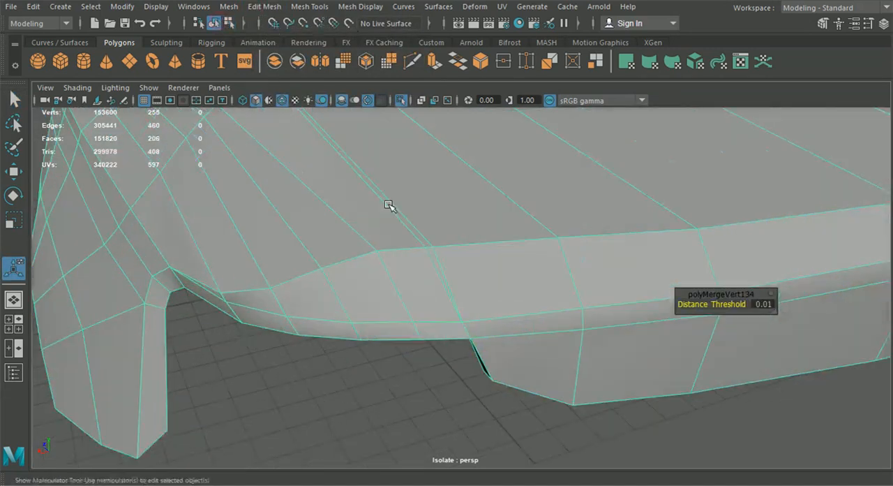
scroll(351, 185, up, 5)
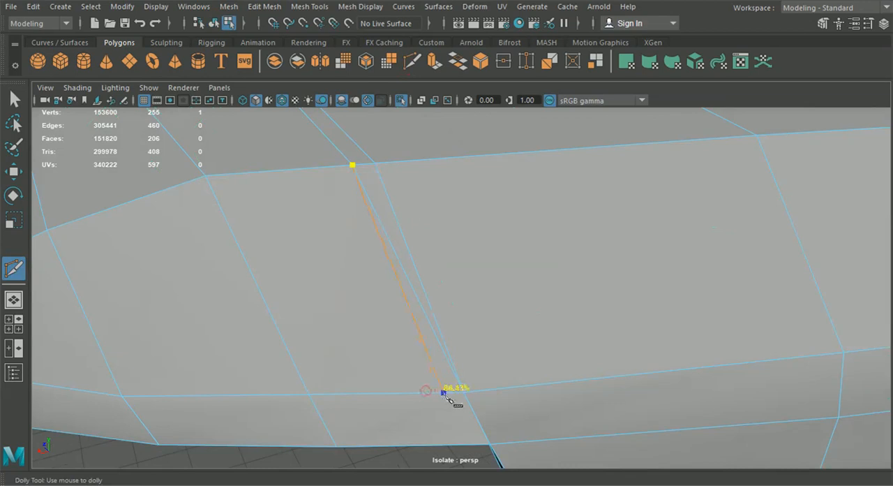
scroll(476, 451, down, 5)
alt+drag(476, 448, 457, 303)
scroll(447, 335, up, 6)
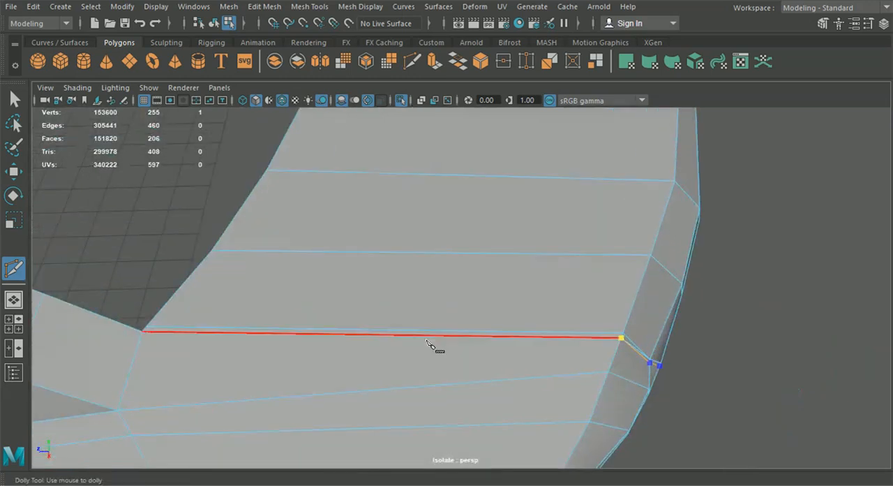
click(15, 171)
right_drag(449, 249, 449, 209)
alt+drag(588, 287, 492, 300)
click(464, 340)
key(Delete)
Step: Adjust the height of the two seam edges' vertices at the trunk's rear lip
right_drag(497, 318, 439, 105)
alt+drag(510, 299, 544, 307)
alt+drag(523, 305, 589, 322)
drag(554, 332, 481, 406)
click(489, 404)
click(481, 366)
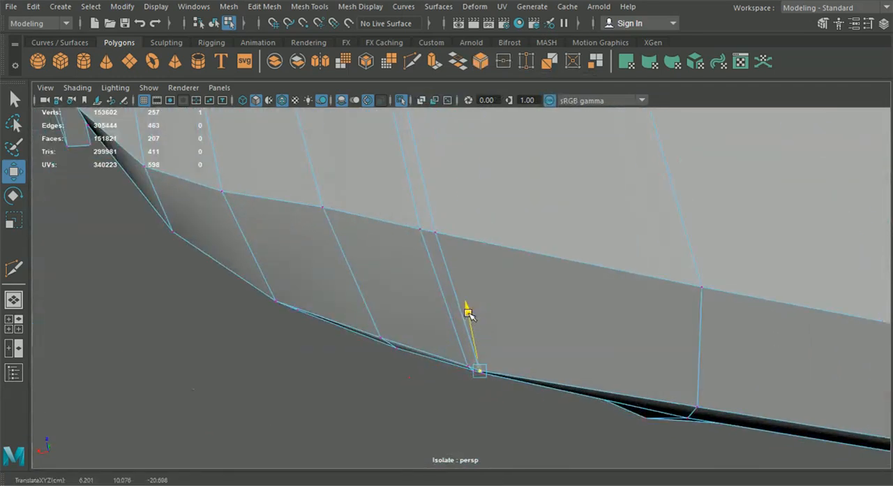
click(696, 406)
alt+drag(694, 407, 511, 328)
drag(485, 268, 486, 268)
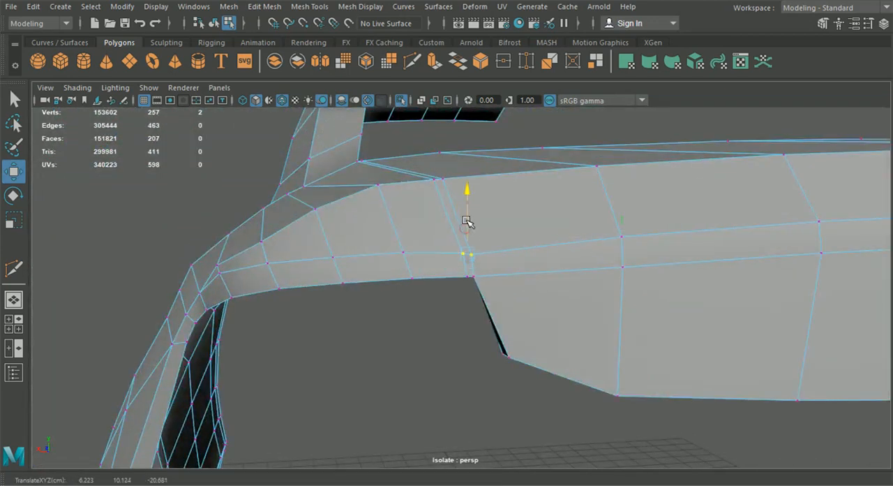
Step: Shift the seam vertices on the rear face and lip sideways to form an even, narrow strip
click(472, 245)
alt+drag(472, 226, 455, 347)
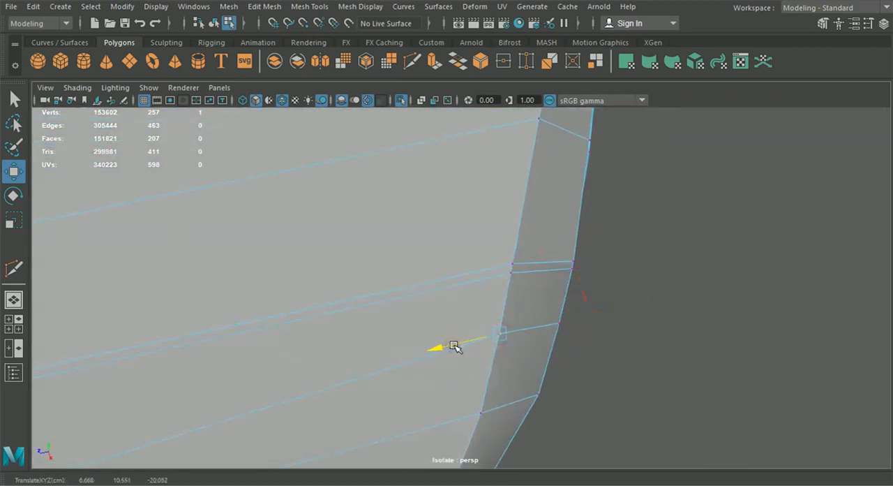
click(643, 441)
alt+drag(643, 440, 481, 309)
click(475, 322)
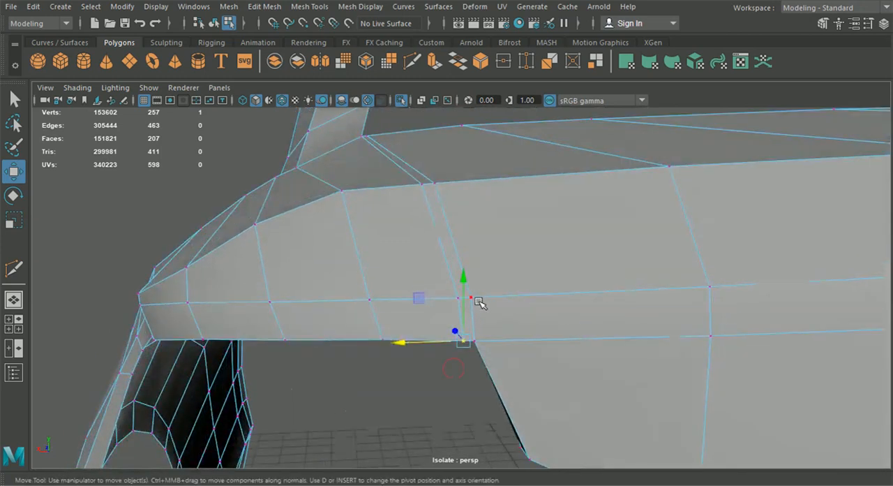
drag(421, 300, 422, 335)
click(432, 203)
drag(403, 207, 401, 208)
scroll(411, 238, down, 3)
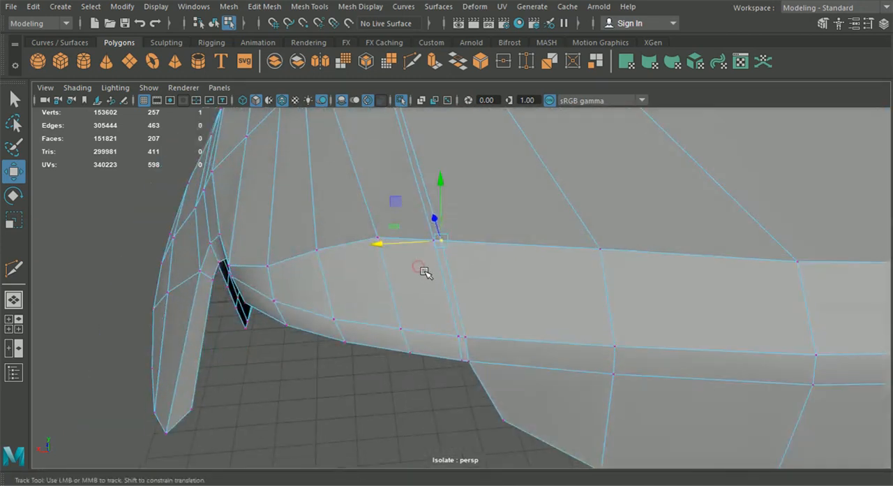
Step: Delete the narrow strip of faces between the two seam edges to open a gap beside the trunk lid
alt+drag(424, 273, 439, 297)
right_drag(471, 253, 471, 136)
click(425, 227)
key(Delete)
alt+drag(462, 350, 512, 270)
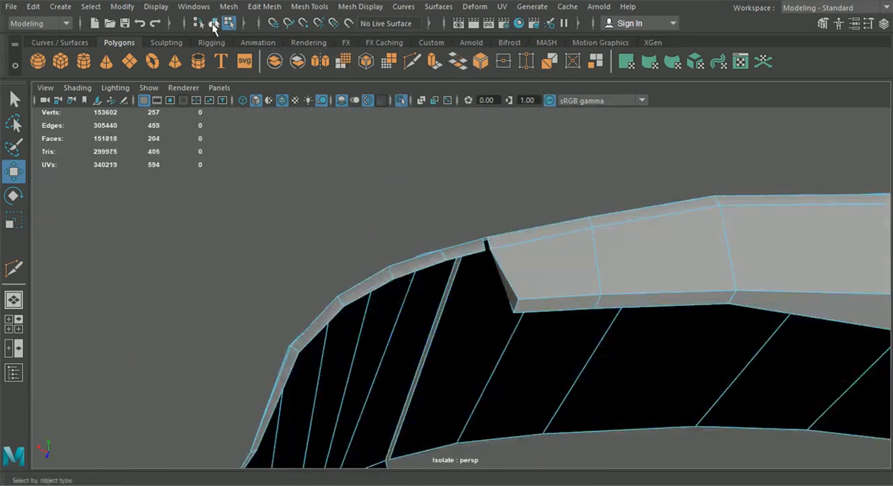
Step: Separate the trunk lid from the rear quarter panel into individual objects and show the whole car again
click(213, 23)
alt+drag(330, 277, 293, 195)
click(248, 66)
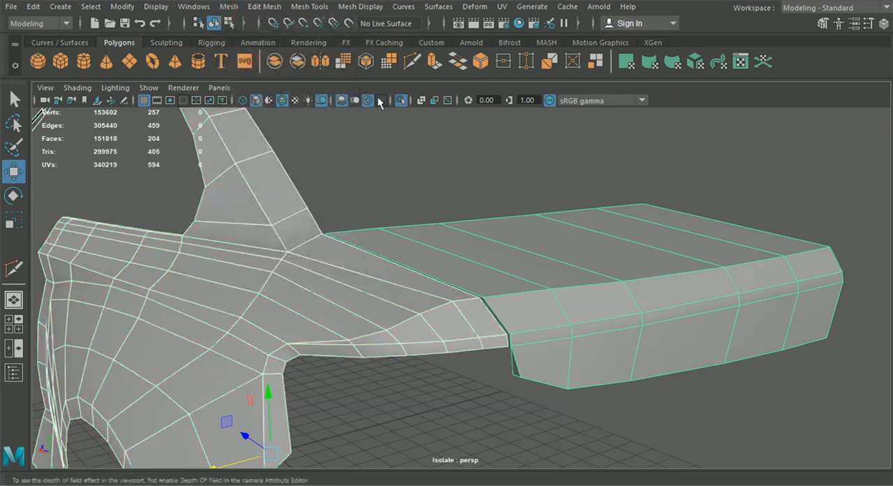
click(399, 100)
scroll(563, 284, down, 4)
click(755, 189)
scroll(515, 336, down, 4)
scroll(515, 336, up, 3)
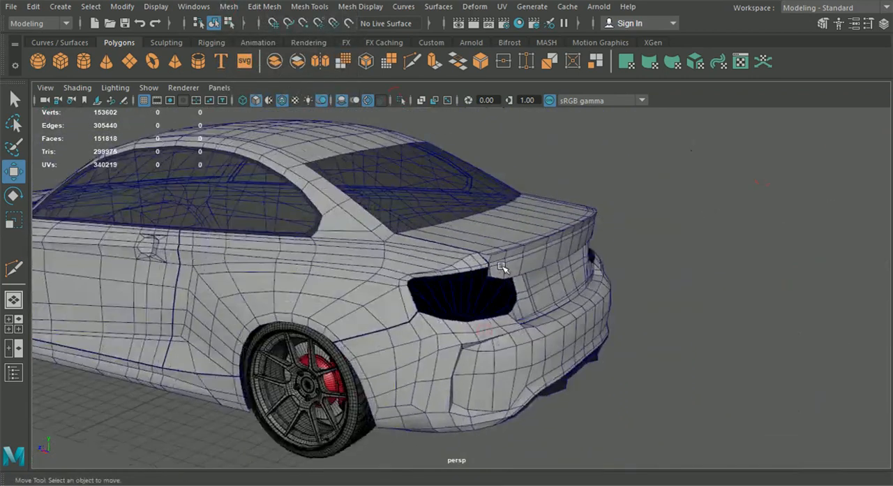
Step: Inspect the separated body panels from the trunk to the hood by selecting them around the car
click(381, 280)
click(473, 228)
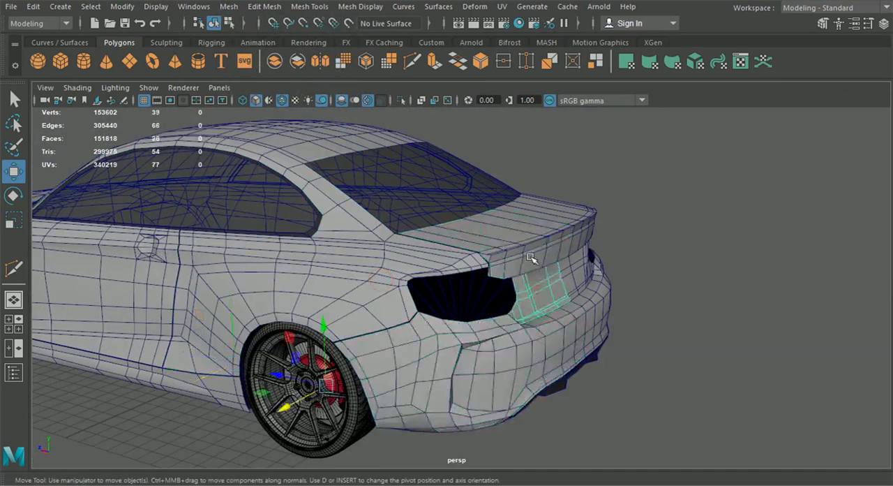
alt+drag(514, 246, 585, 292)
click(484, 289)
click(445, 382)
click(293, 309)
alt+drag(293, 310, 385, 366)
click(387, 373)
click(337, 339)
alt+drag(337, 339, 385, 319)
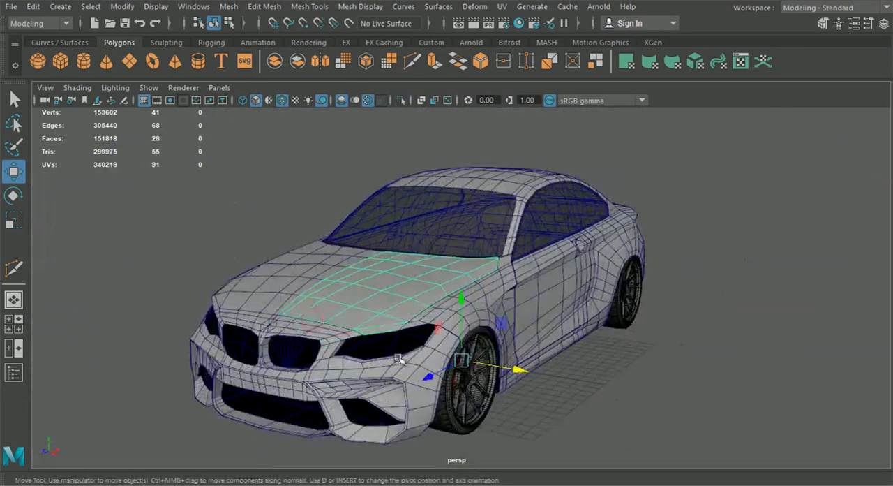
click(225, 195)
mouse_move(486, 293)
alt+mouse_down()
mouse_move(559, 305)
mouse_move(462, 305)
mouse_move(496, 282)
alt+mouse_up()
scroll(463, 305, up, 2)
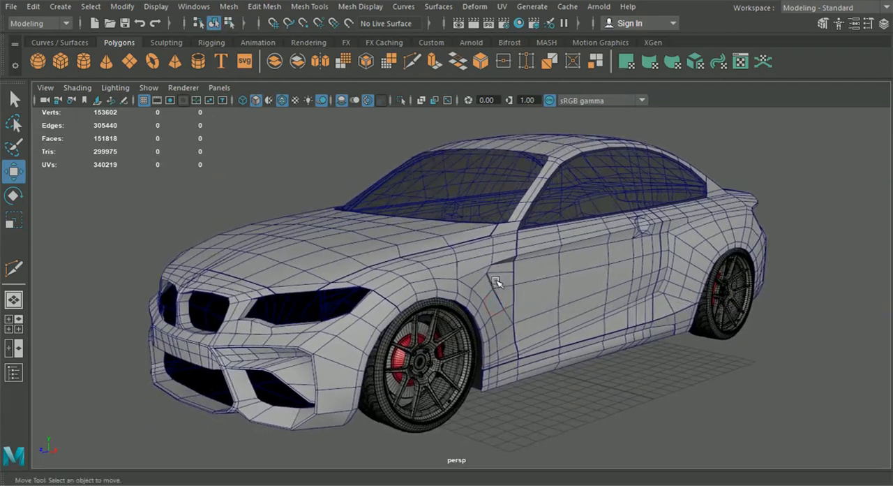